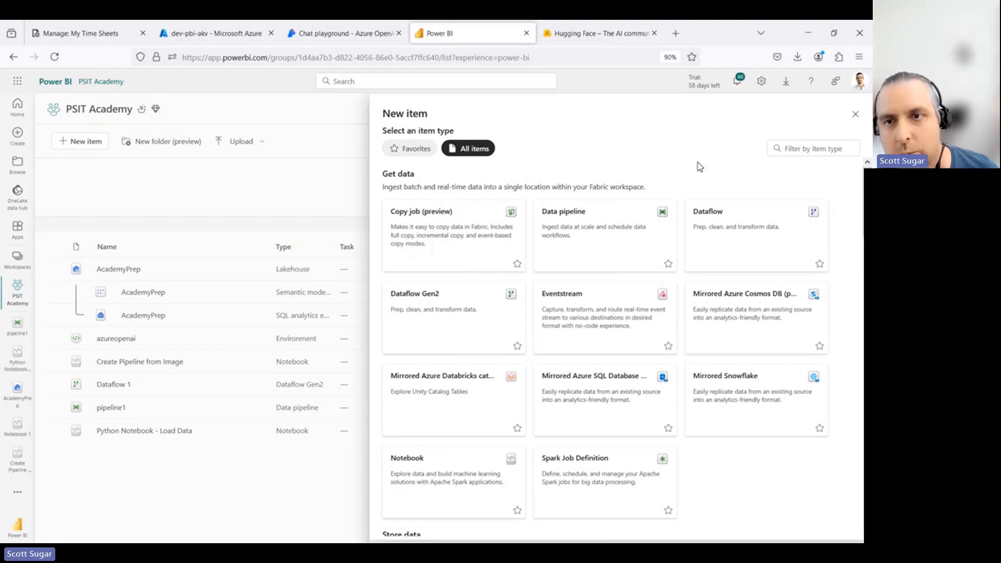
Create a new lakehouse named Academy in the PSIT Academy workspace, without lakehouse schemas.
{"action": "scroll", "coordinate": [667, 168], "scroll_direction": "down", "scroll_amount": 1}
{"action": "scroll", "coordinate": [668, 168], "scroll_direction": "down", "scroll_amount": 5}
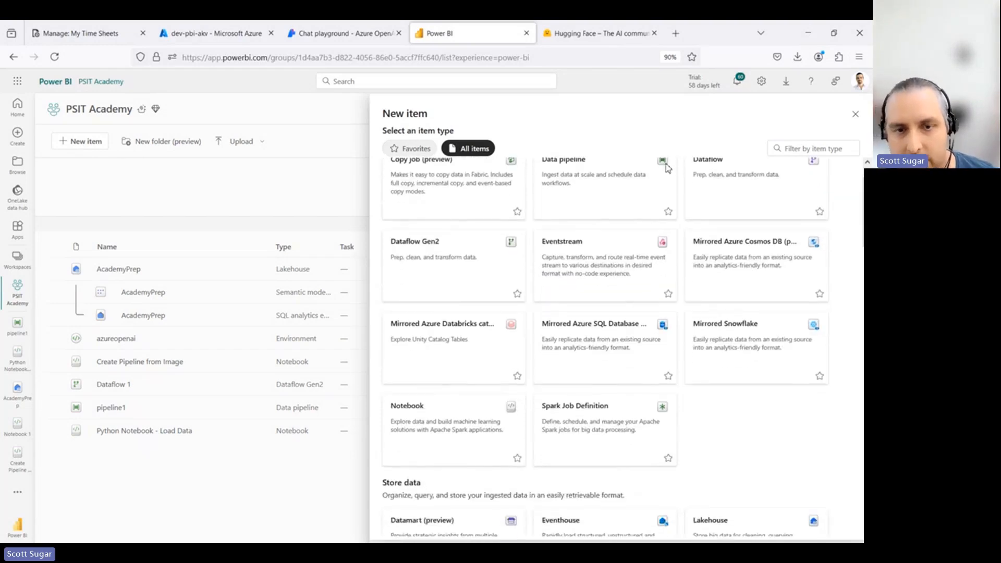
{"action": "scroll", "coordinate": [667, 168], "scroll_direction": "down", "scroll_amount": 1}
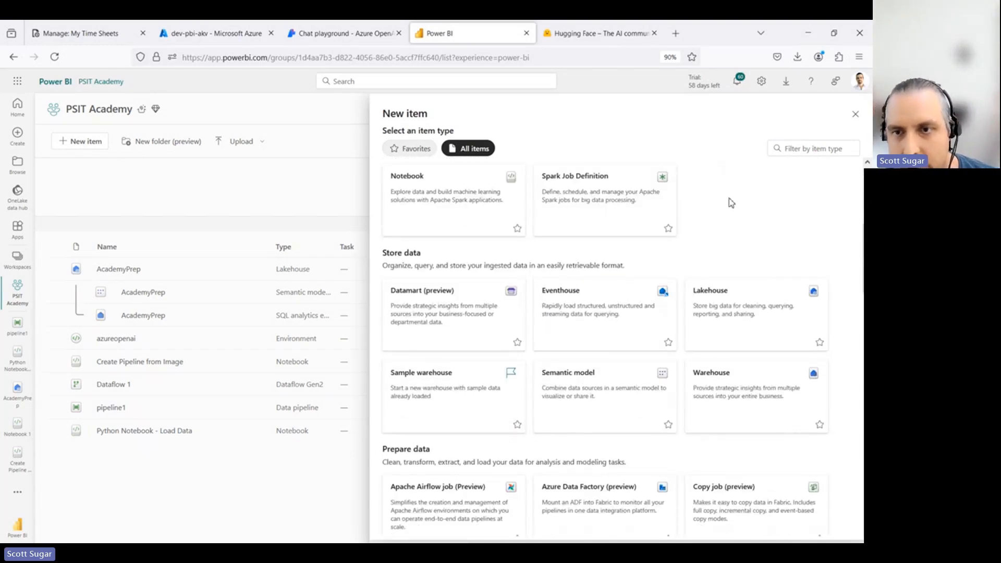
{"action": "left_click", "coordinate": [734, 315]}
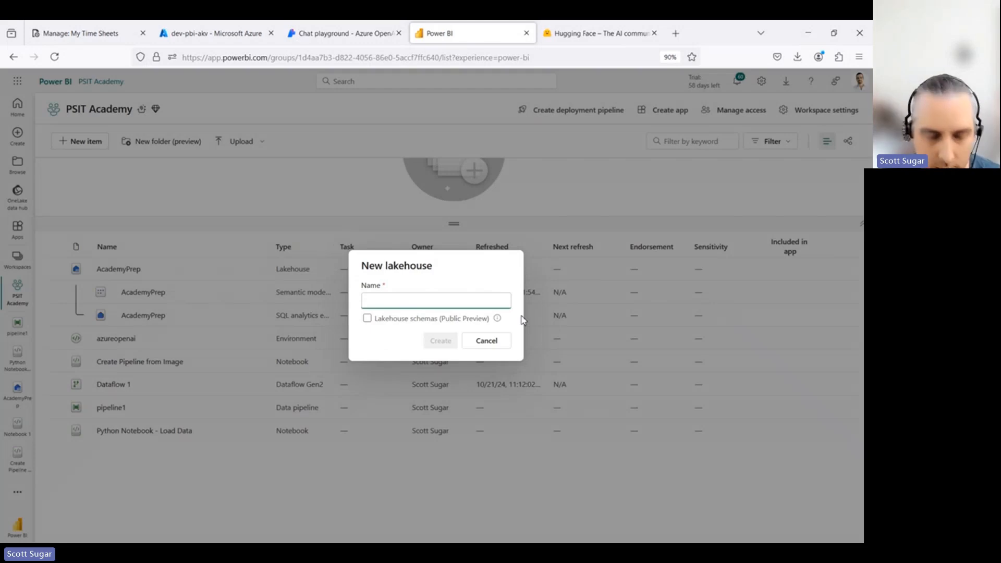
{"action": "type", "text": "Academy"}
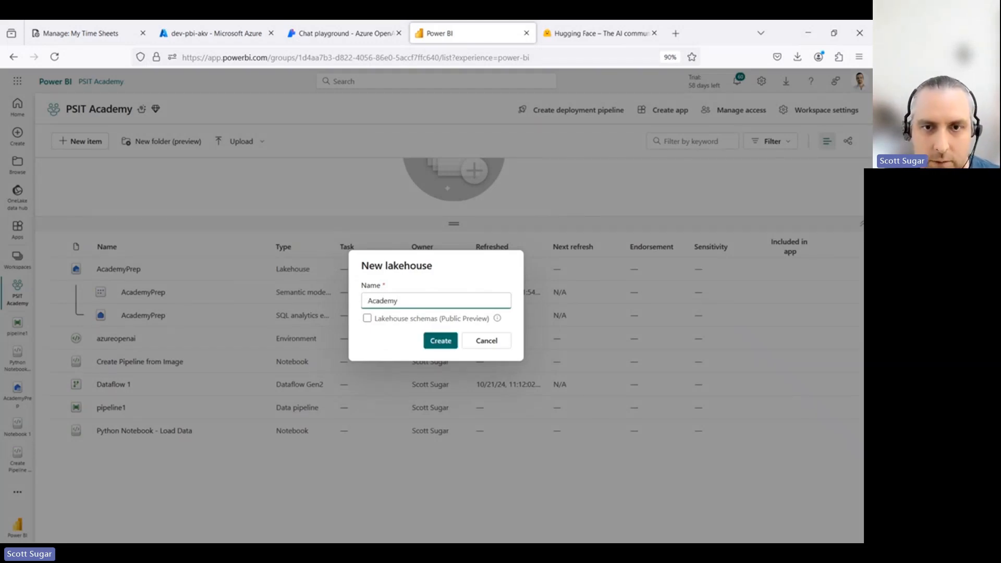
{"action": "left_click", "coordinate": [440, 341]}
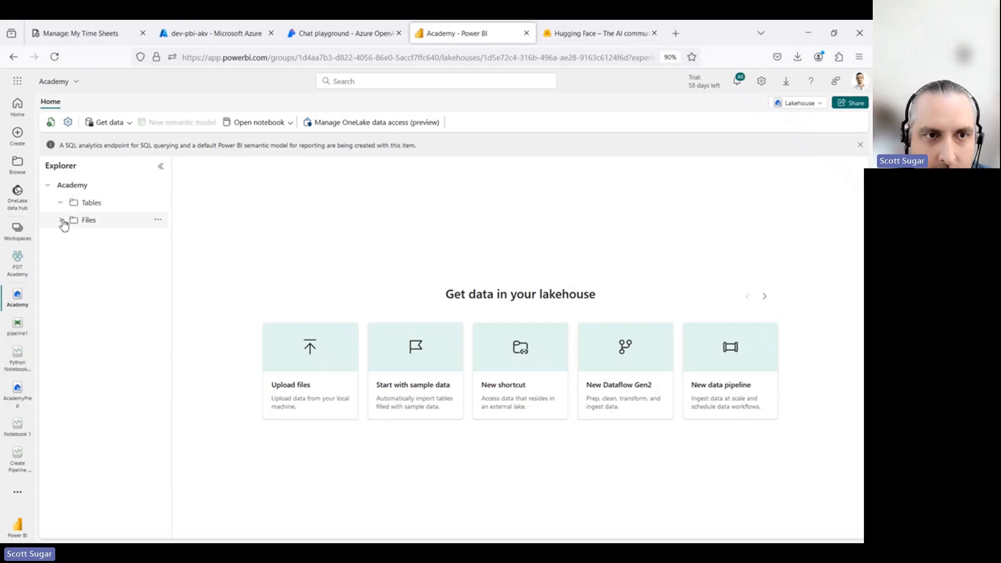
Upload customerchurn.csv from the Desktop to the Files folder of the Academy lakehouse and close the upload pane.
{"action": "left_click", "coordinate": [90, 224]}
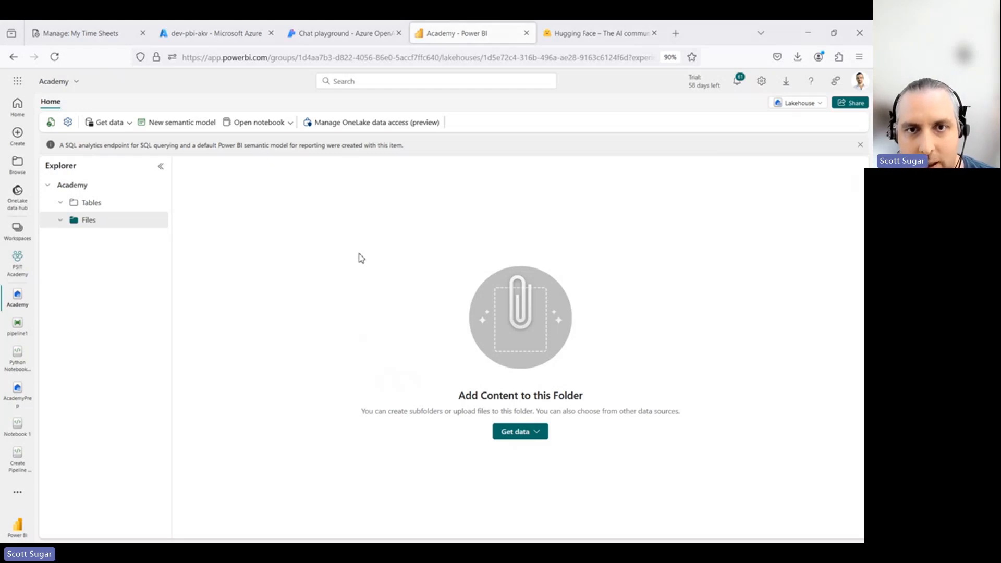
{"action": "key", "text": "Up"}
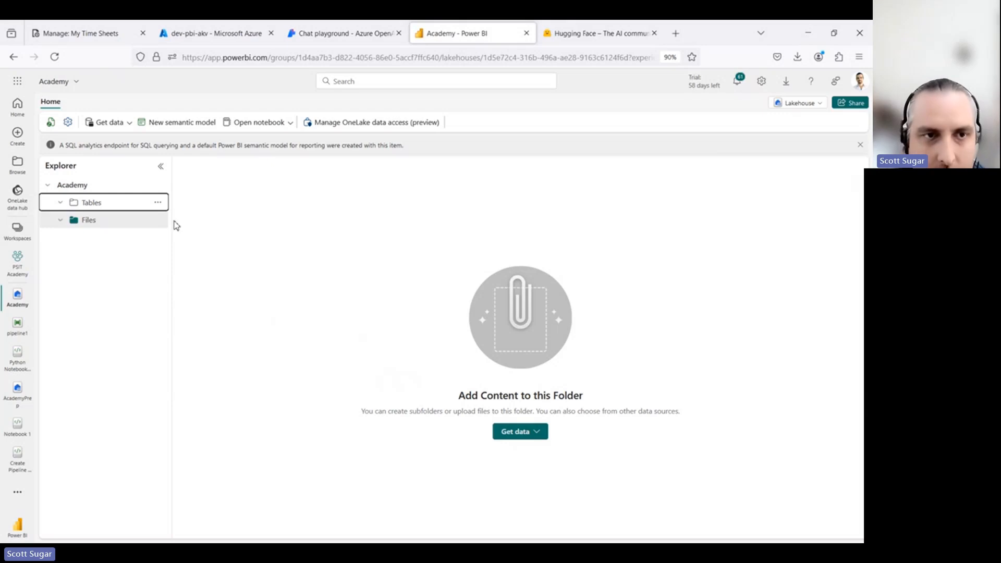
{"action": "left_click", "coordinate": [158, 222]}
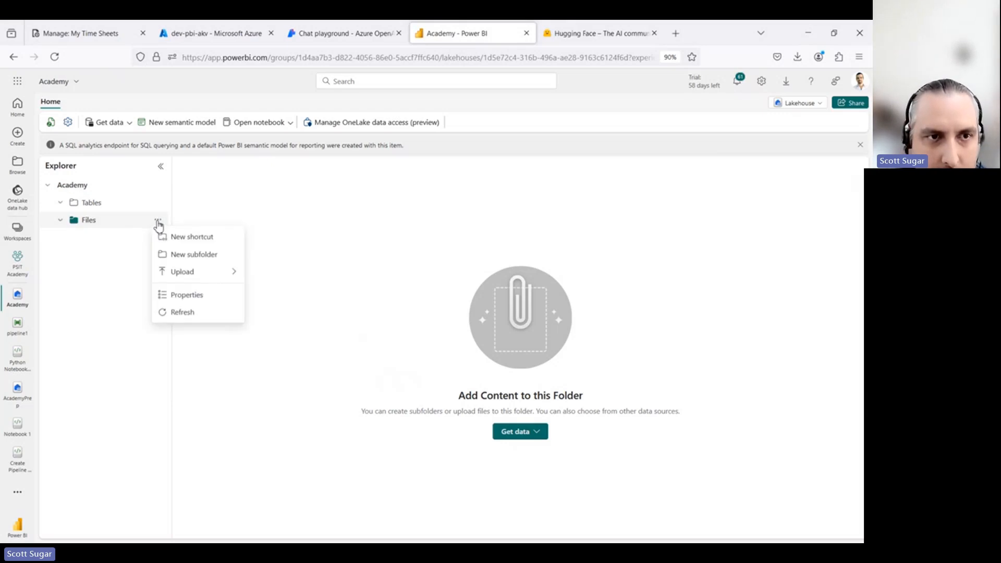
{"action": "mouse_move", "coordinate": [204, 277]}
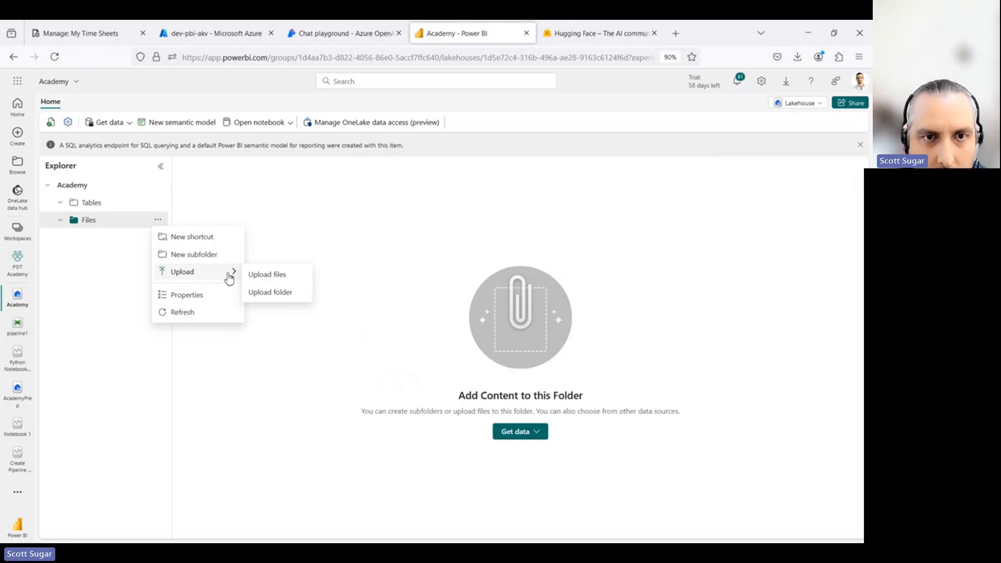
{"action": "left_click", "coordinate": [275, 280]}
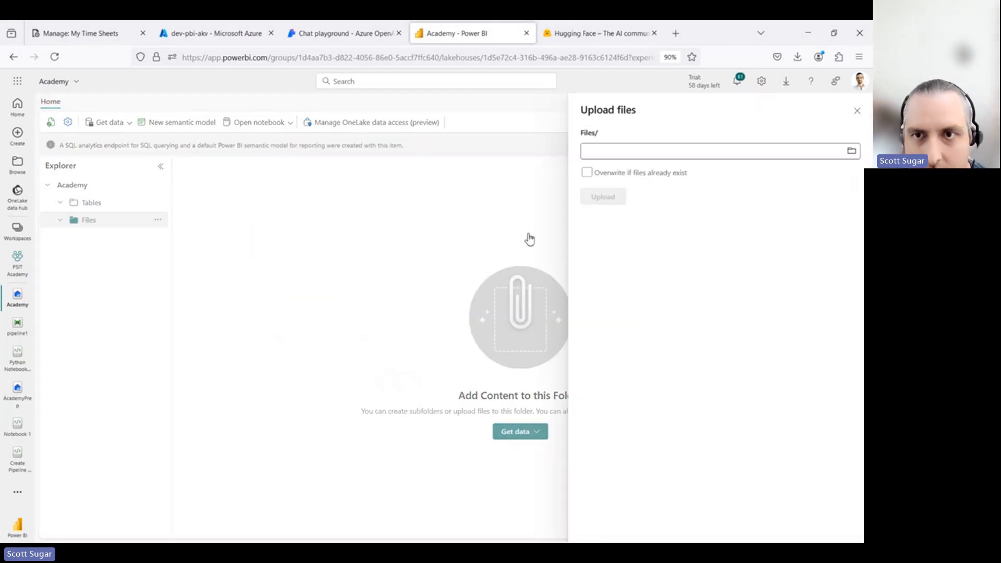
{"action": "left_click", "coordinate": [852, 152]}
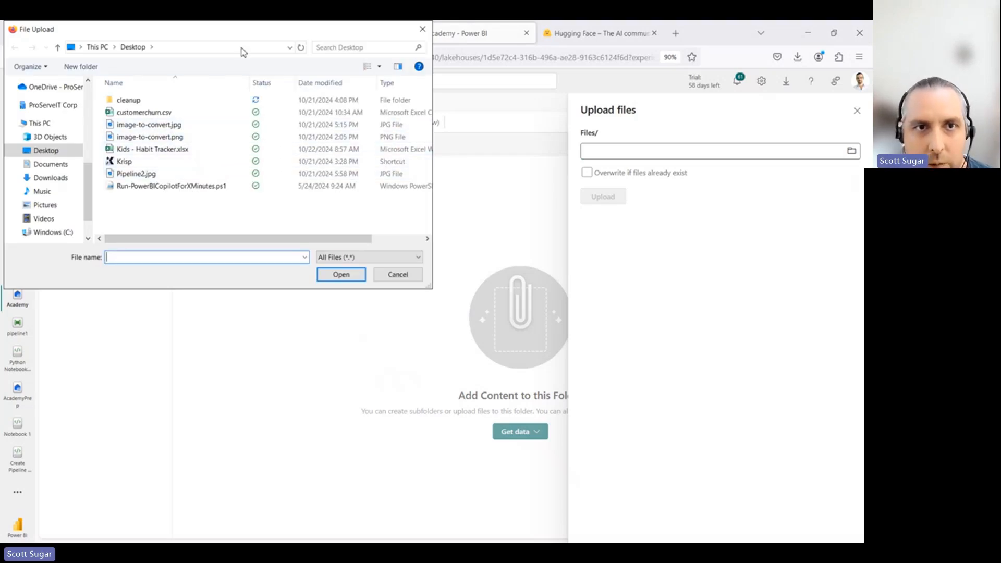
{"action": "left_click_drag", "start_coordinate": [234, 35], "coordinate": [269, 73]}
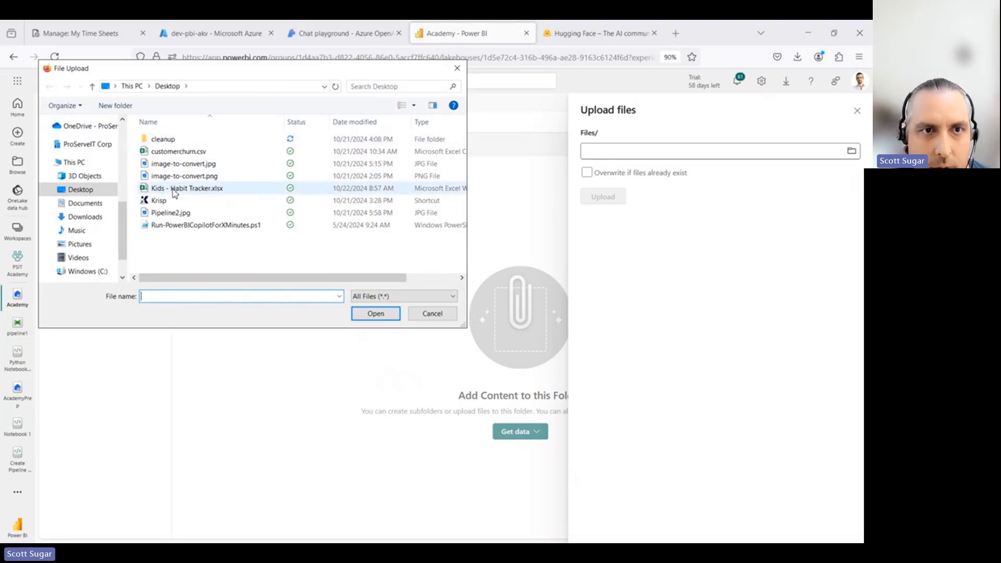
{"action": "left_click", "coordinate": [176, 152]}
{"action": "left_click", "coordinate": [375, 314]}
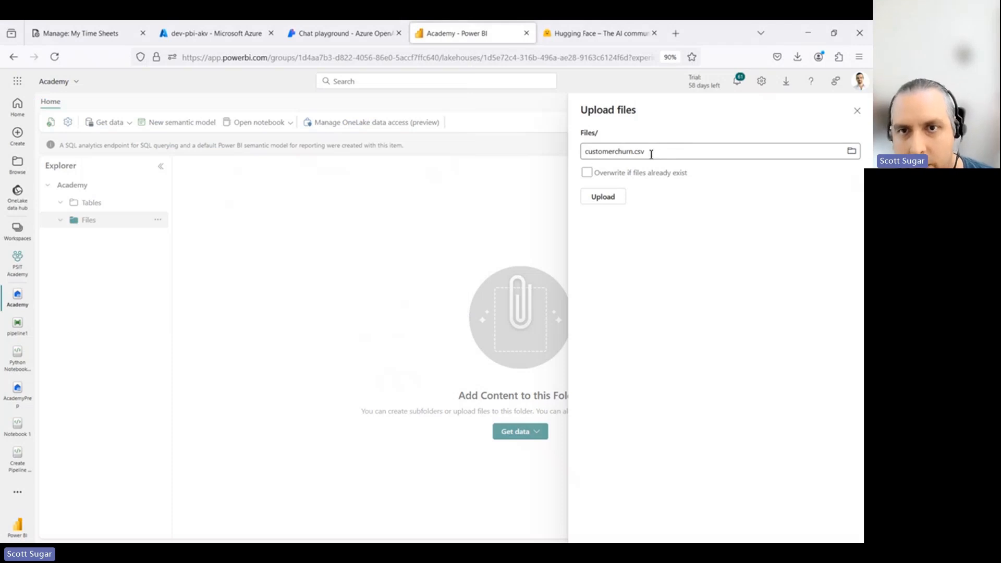
{"action": "left_click", "coordinate": [605, 198]}
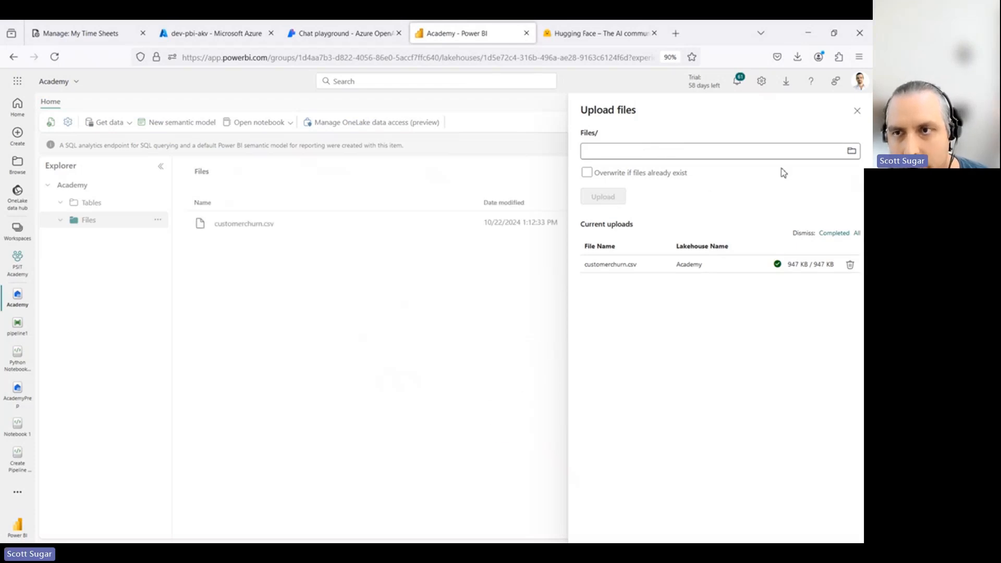
{"action": "left_click", "coordinate": [858, 113]}
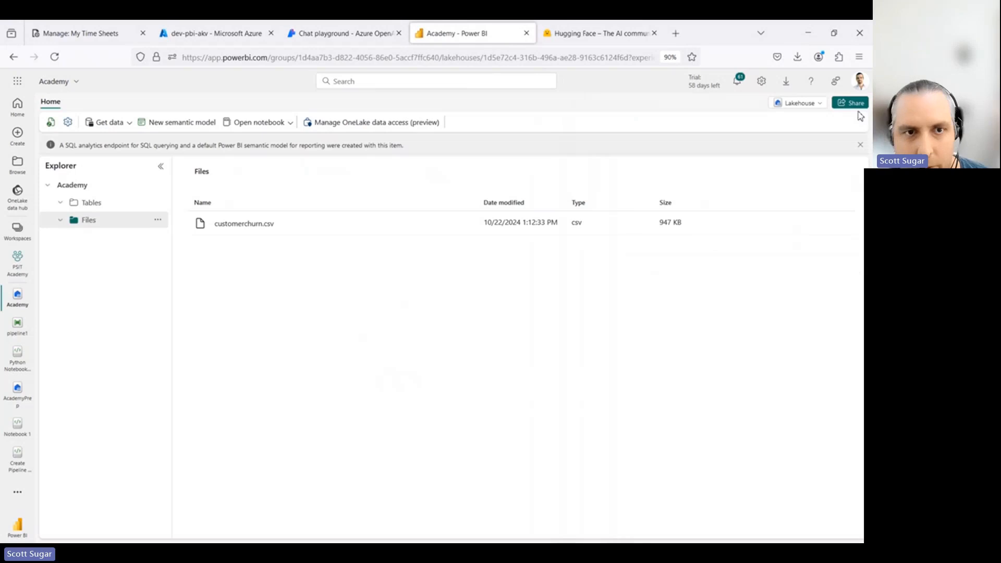
Preview customerchurn.csv and look across its header row from customerID to Churn.
{"action": "left_click", "coordinate": [254, 228]}
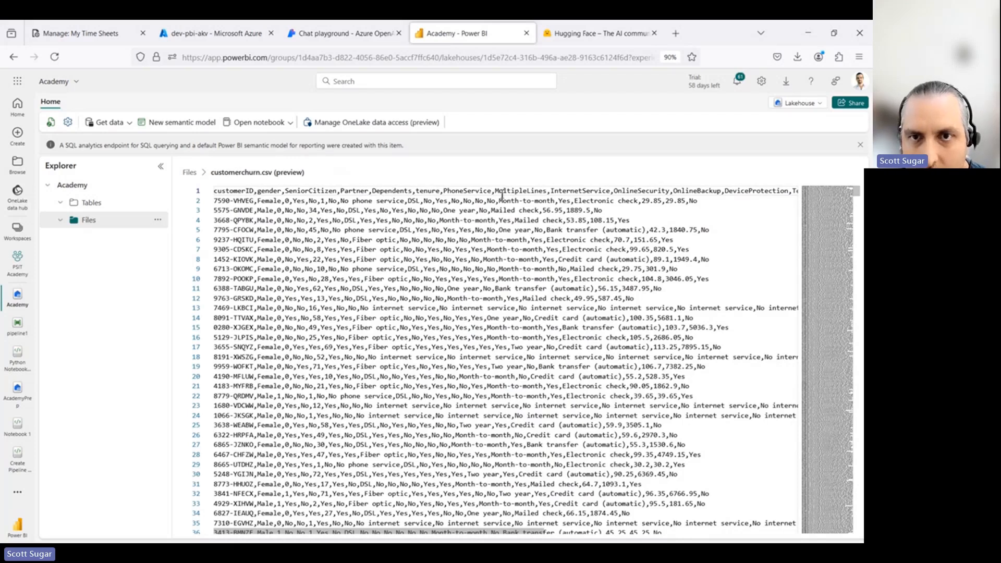
{"action": "scroll", "coordinate": [653, 194], "scroll_direction": "right", "scroll_amount": 5}
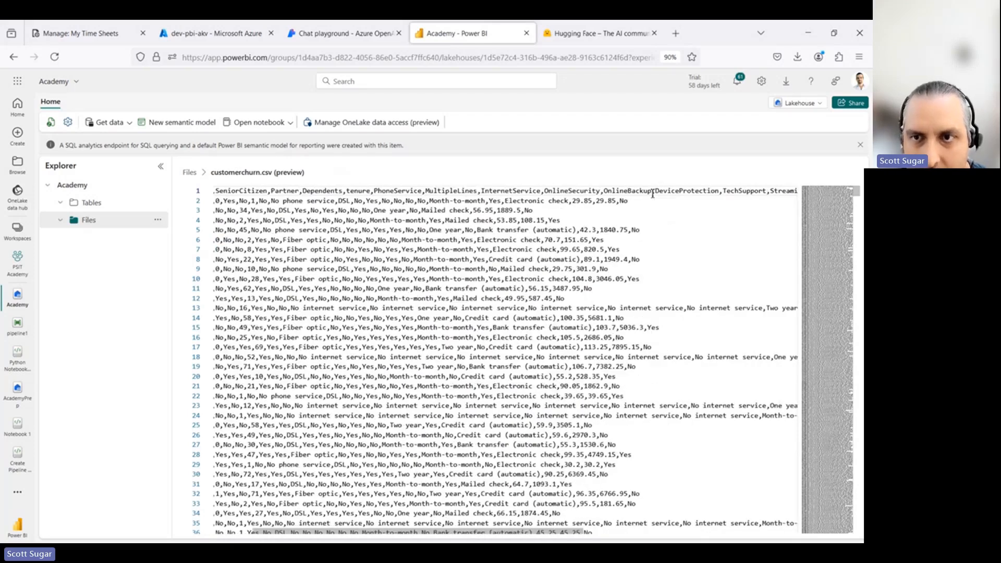
{"action": "scroll", "coordinate": [653, 194], "scroll_direction": "right", "scroll_amount": 3}
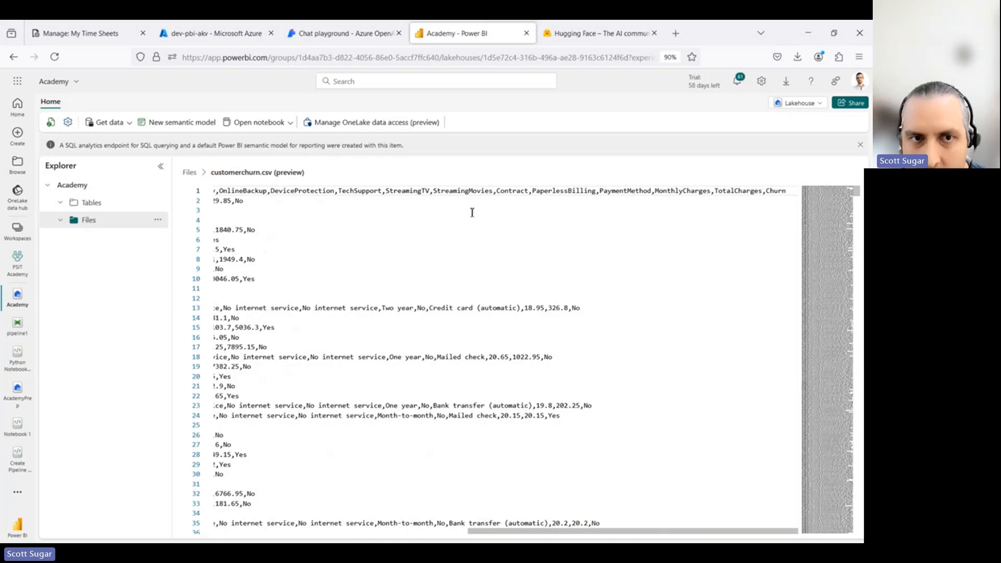
{"action": "scroll", "coordinate": [472, 212], "scroll_direction": "left", "scroll_amount": 10}
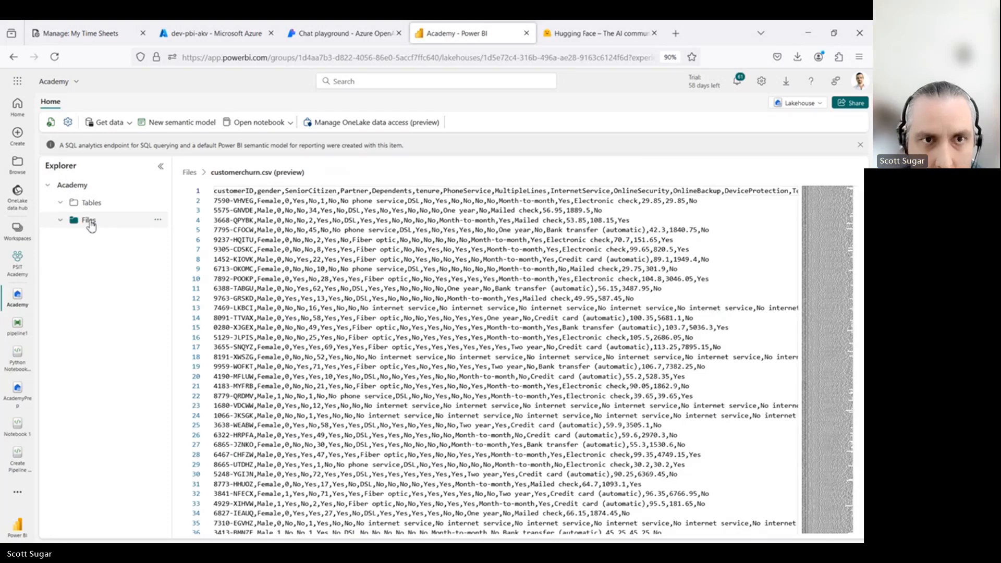
Return to the Files folder and set up loading customerchurn.csv to a new table named customerchurn_csv.
{"action": "left_click", "coordinate": [90, 221]}
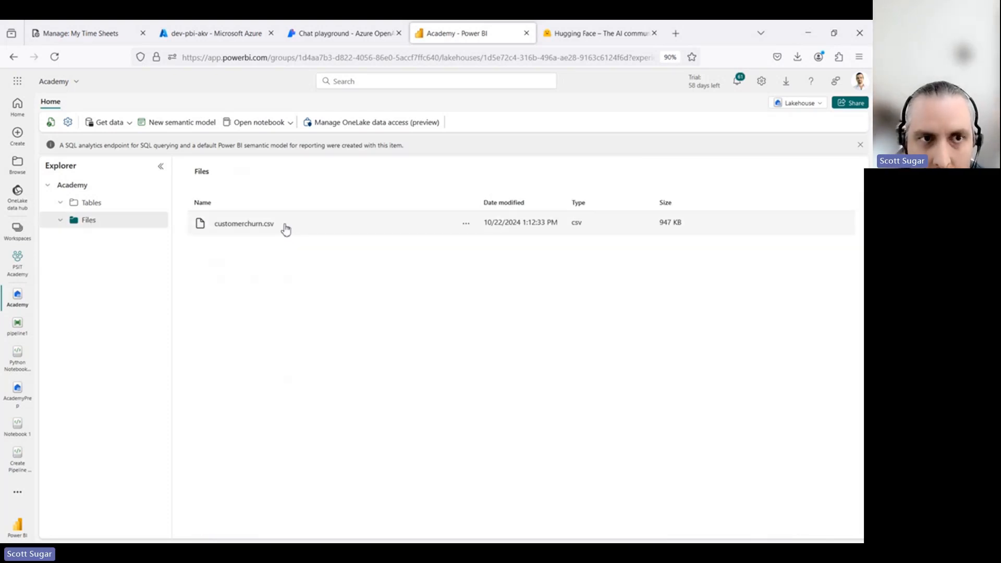
{"action": "left_click", "coordinate": [467, 226]}
{"action": "mouse_move", "coordinate": [509, 239]}
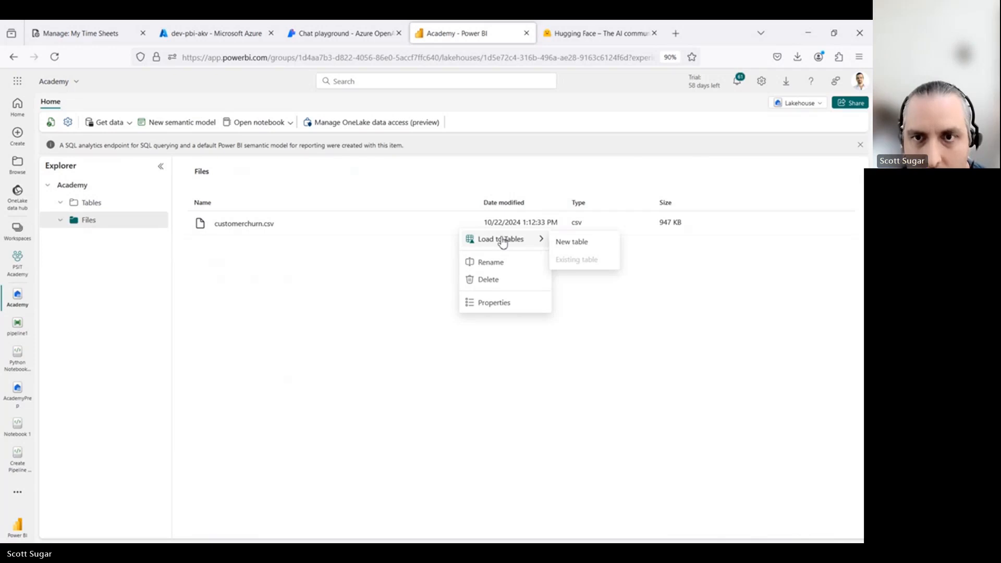
{"action": "left_click", "coordinate": [583, 246]}
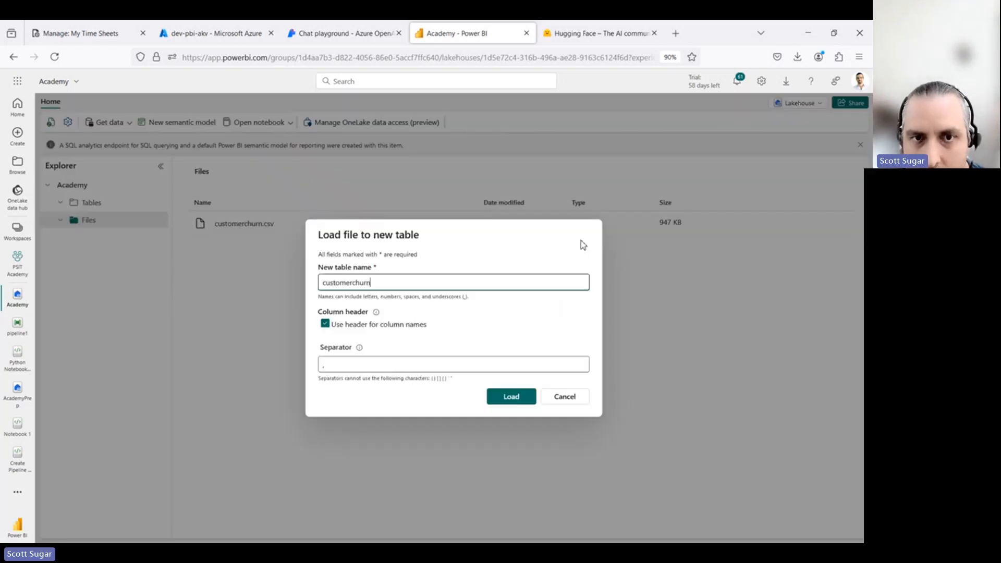
{"action": "type", "text": "_csv"}
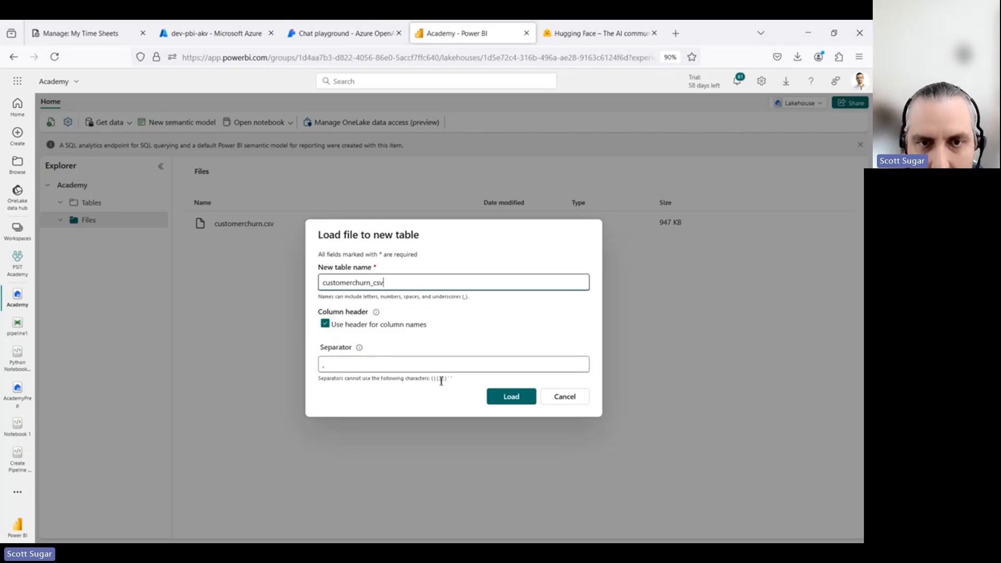
Try a pipe character as the new table's separator and restore the comma.
{"action": "left_click", "coordinate": [345, 365]}
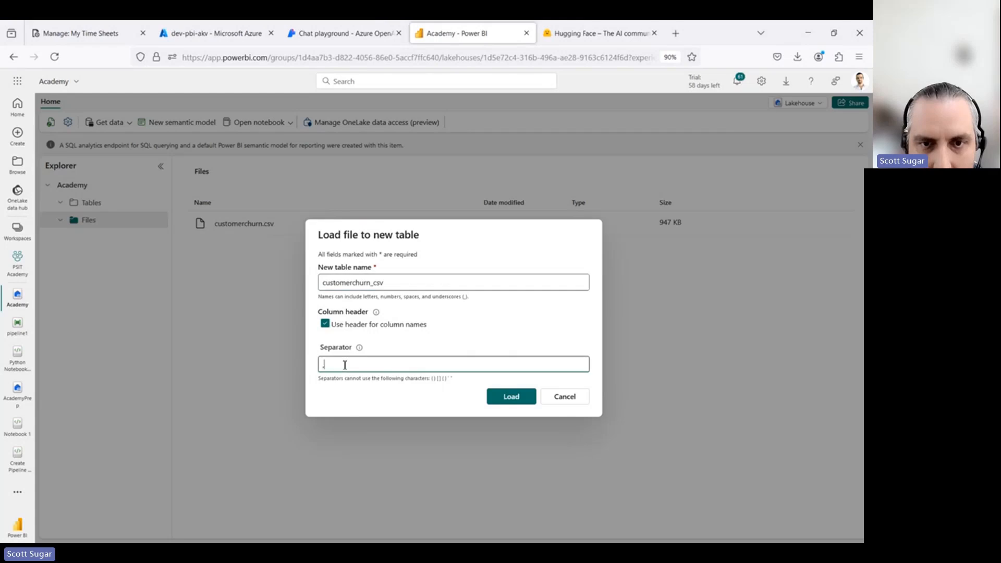
{"action": "key", "text": "BackSpace"}
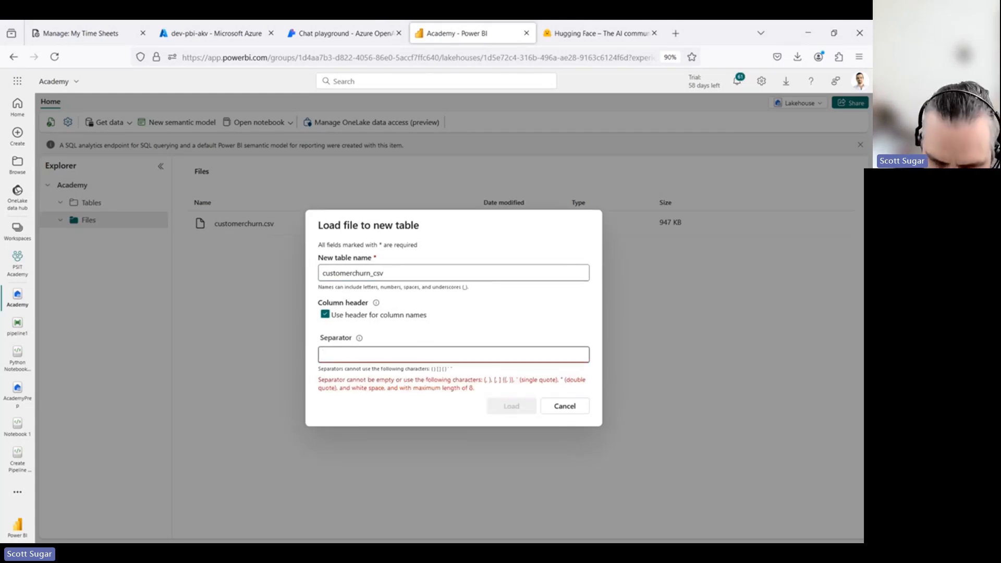
{"action": "type", "text": "|"}
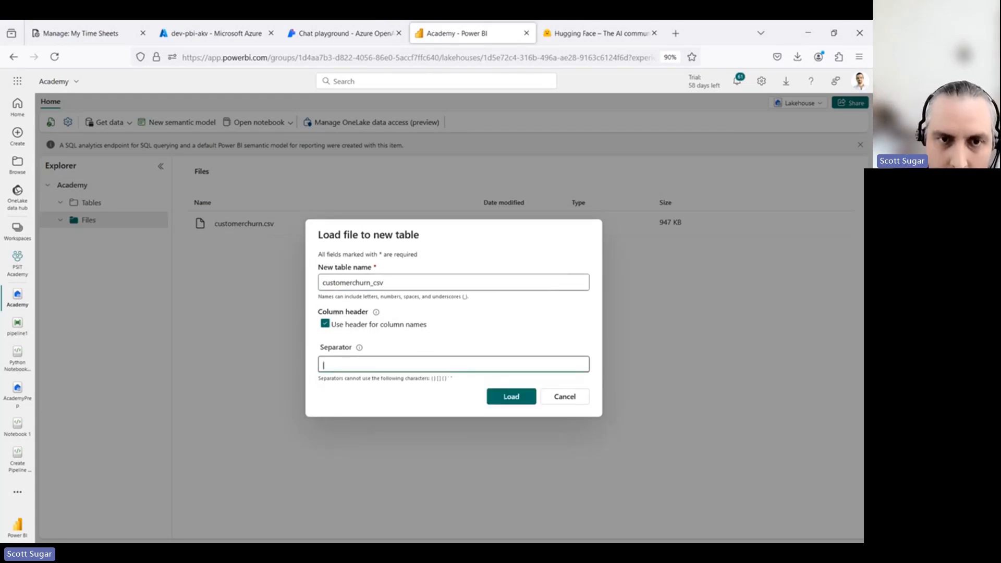
{"action": "key", "text": "BackSpace"}
{"action": "type", "text": ","}
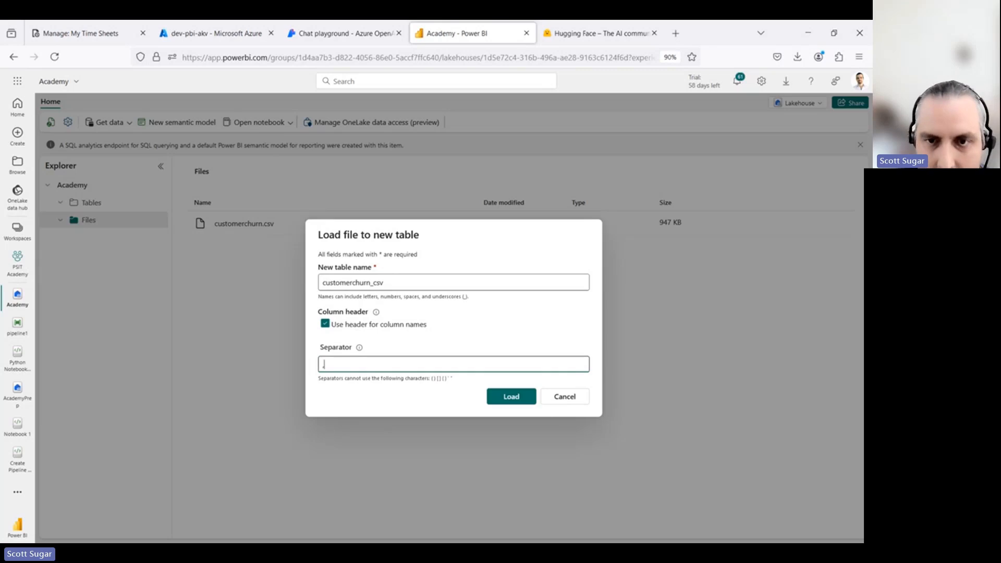
Load the file into the new table and expand the lakehouse's Tables folder.
{"action": "left_click", "coordinate": [509, 397]}
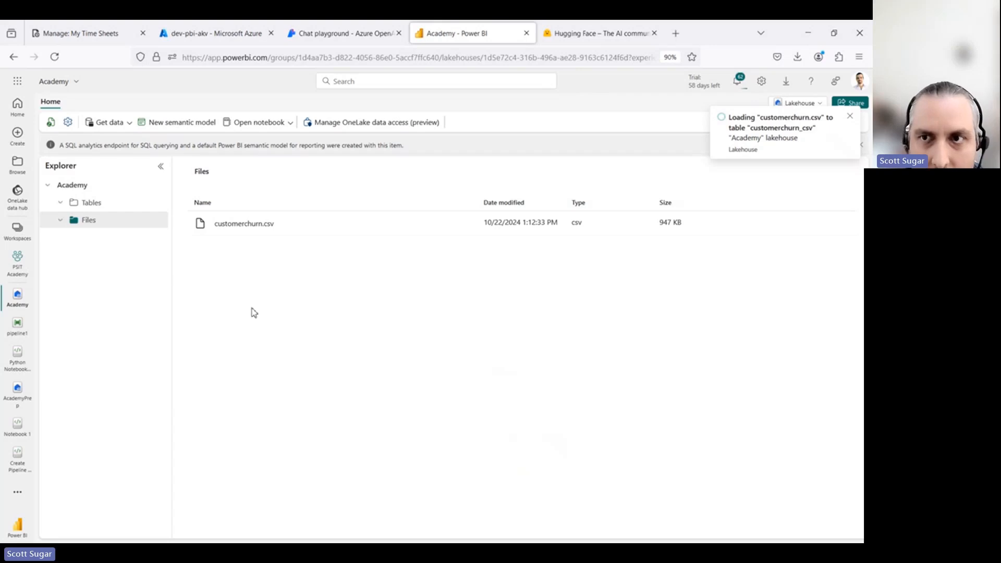
{"action": "left_click", "coordinate": [62, 204]}
{"action": "left_click", "coordinate": [61, 204]}
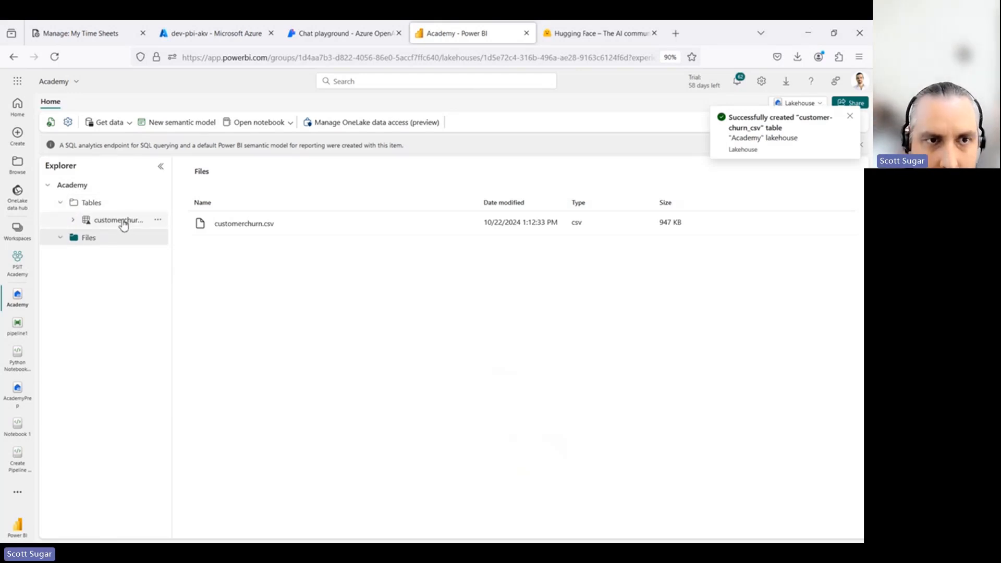
Open the customerchurn_csv table and examine its columns and data types, including MonthlyCharges and TotalCharges.
{"action": "left_click", "coordinate": [123, 221]}
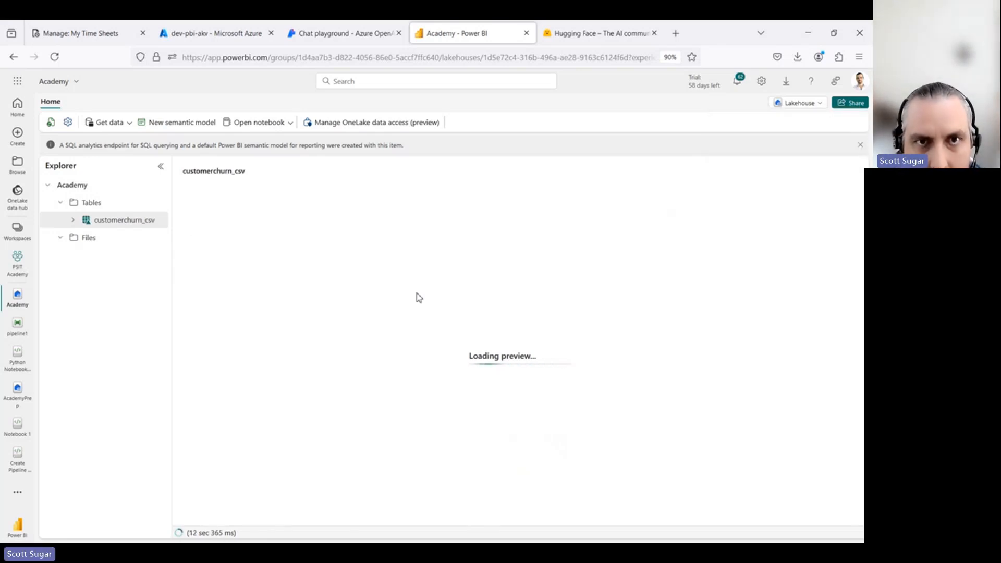
{"action": "scroll", "coordinate": [449, 300], "scroll_direction": "right", "scroll_amount": 3}
{"action": "scroll", "coordinate": [449, 300], "scroll_direction": "right", "scroll_amount": 10}
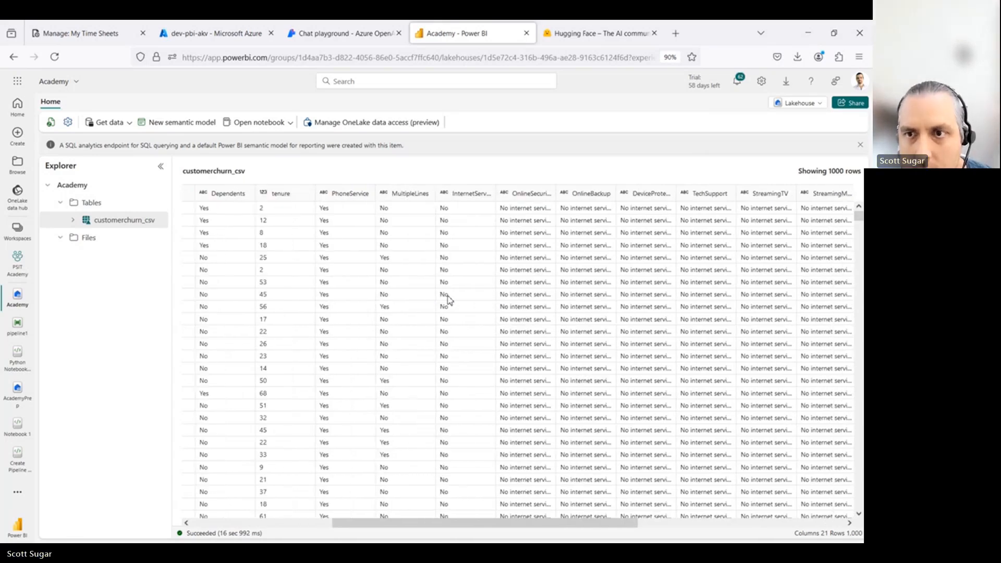
{"action": "scroll", "coordinate": [449, 300], "scroll_direction": "right", "scroll_amount": 5}
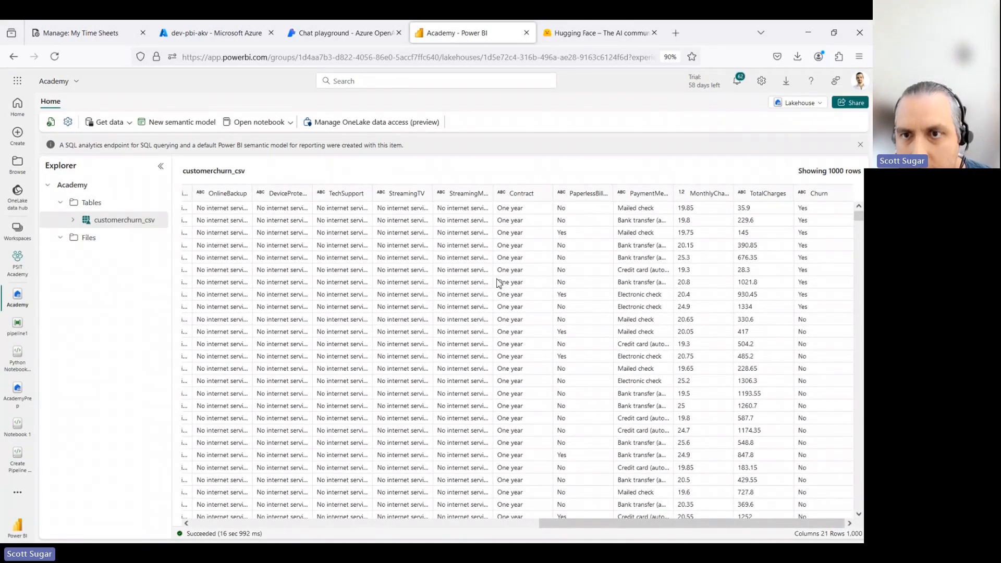
{"action": "scroll", "coordinate": [580, 278], "scroll_direction": "left", "scroll_amount": 1}
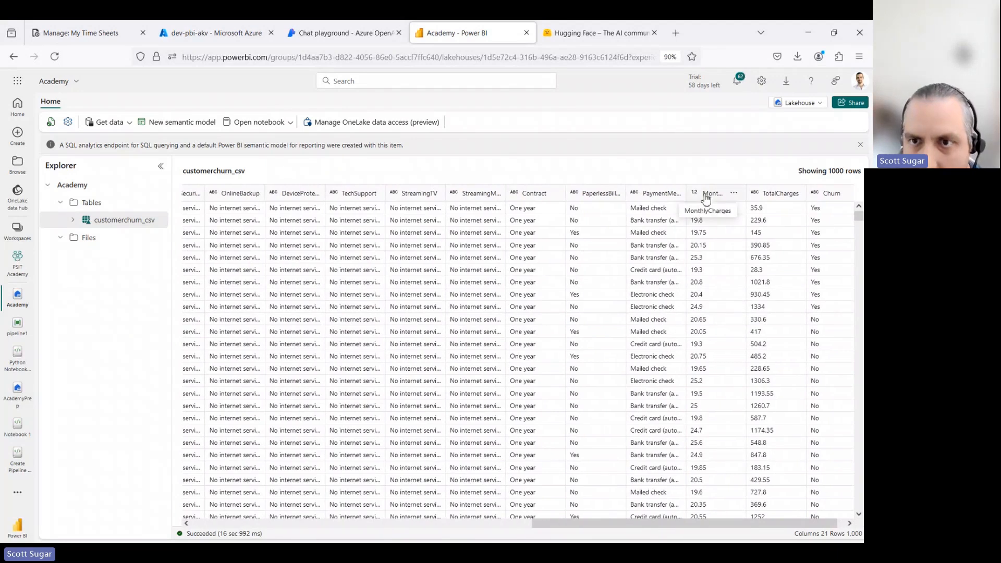
{"action": "scroll", "coordinate": [710, 285], "scroll_direction": "down", "scroll_amount": 1}
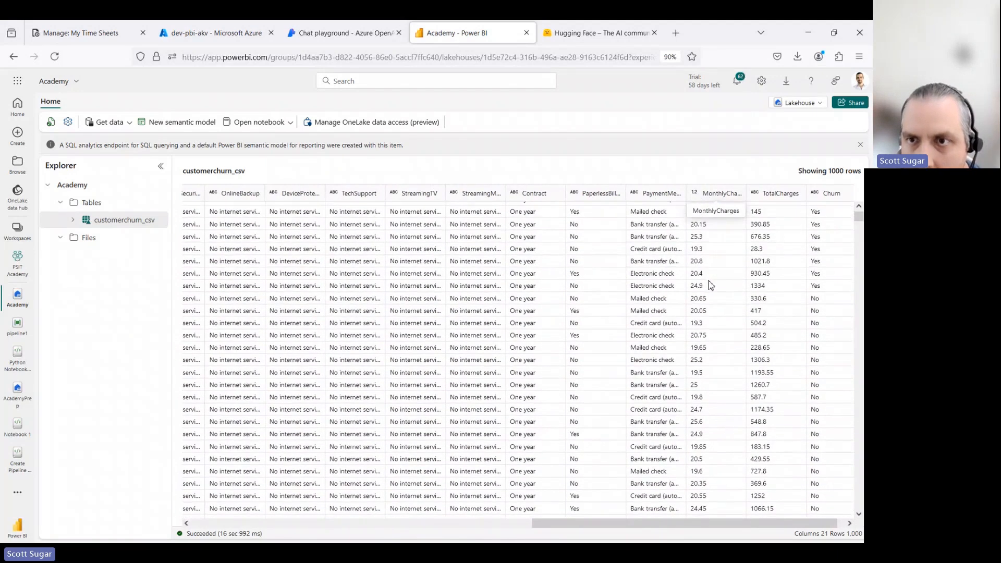
{"action": "scroll", "coordinate": [710, 285], "scroll_direction": "up", "scroll_amount": 1}
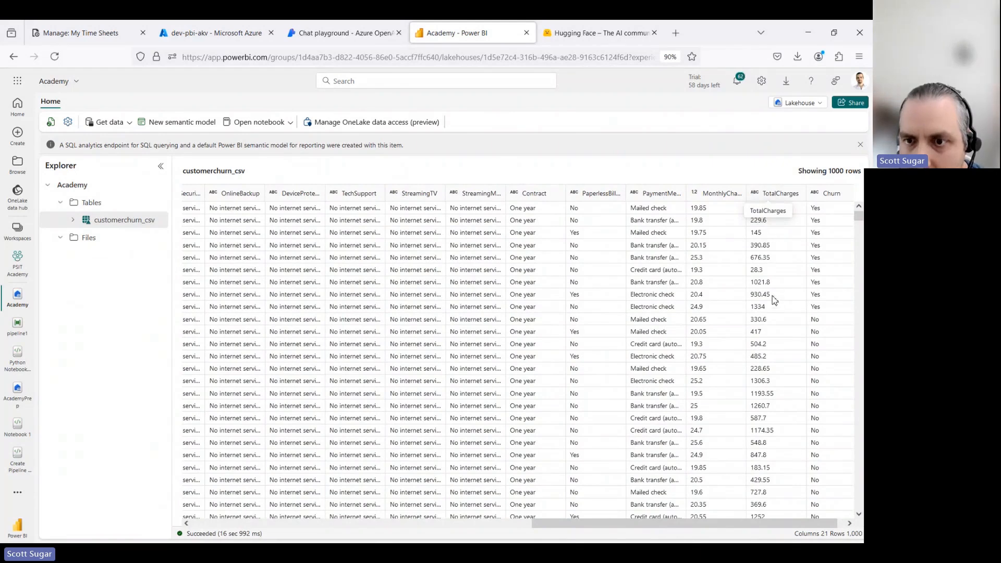
Examine the rows of the customerchurn_csv table, including its payment, charges, churn and customer attribute columns.
{"action": "scroll", "coordinate": [774, 301], "scroll_direction": "down", "scroll_amount": 8}
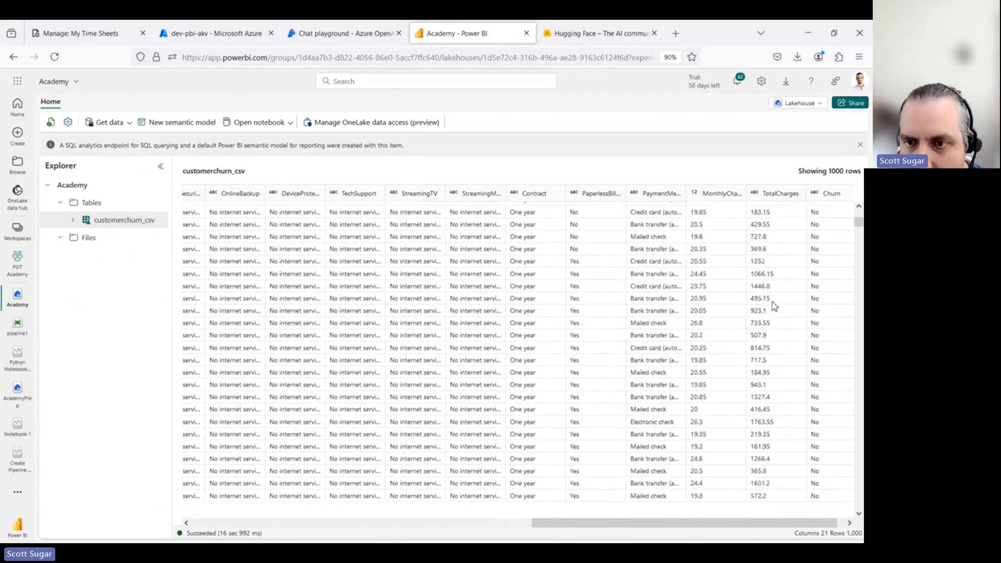
{"action": "scroll", "coordinate": [774, 307], "scroll_direction": "down", "scroll_amount": 8}
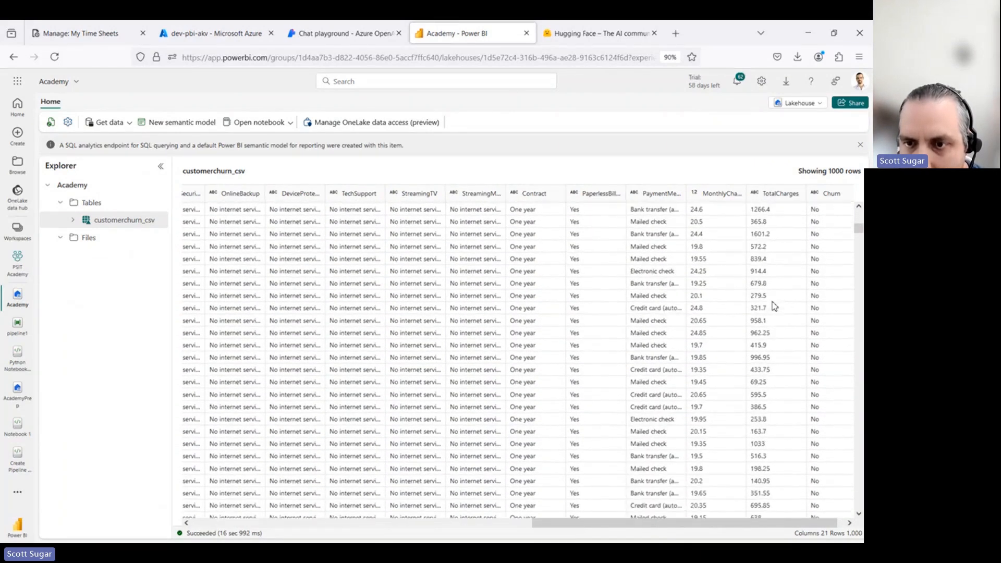
{"action": "scroll", "coordinate": [774, 306], "scroll_direction": "down", "scroll_amount": 4}
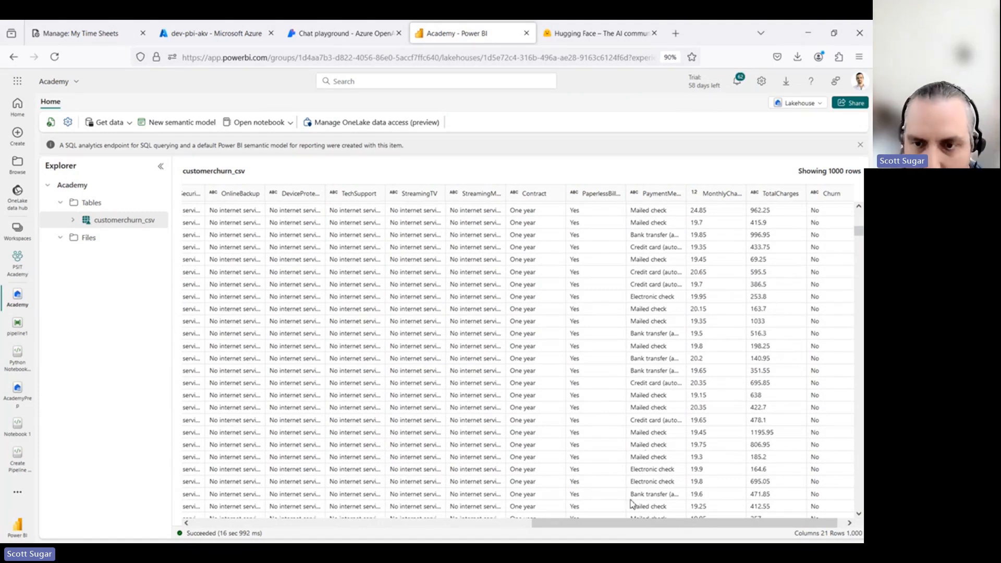
{"action": "left_click_drag", "start_coordinate": [620, 529], "coordinate": [270, 519]}
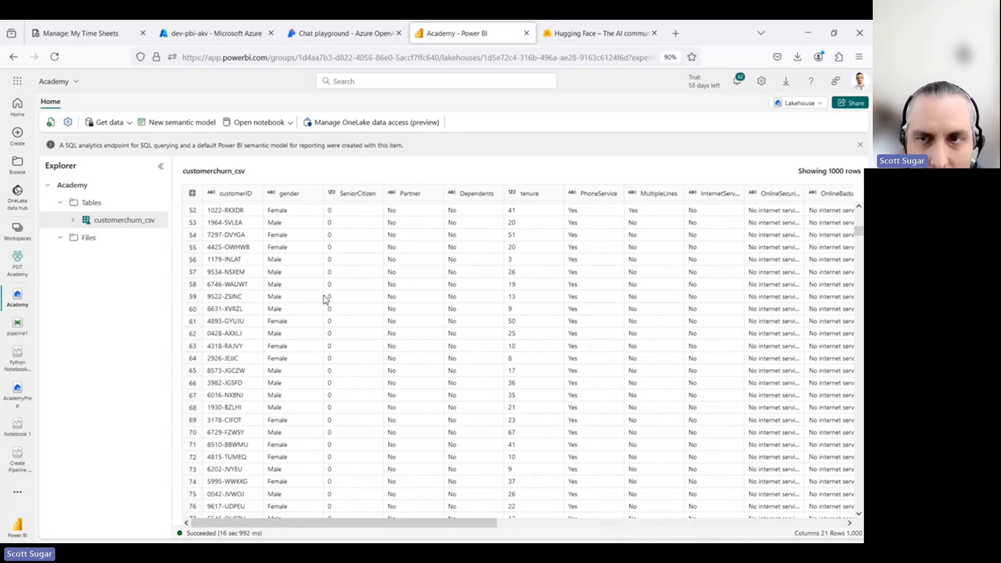
{"action": "scroll", "coordinate": [323, 298], "scroll_direction": "up", "scroll_amount": 10}
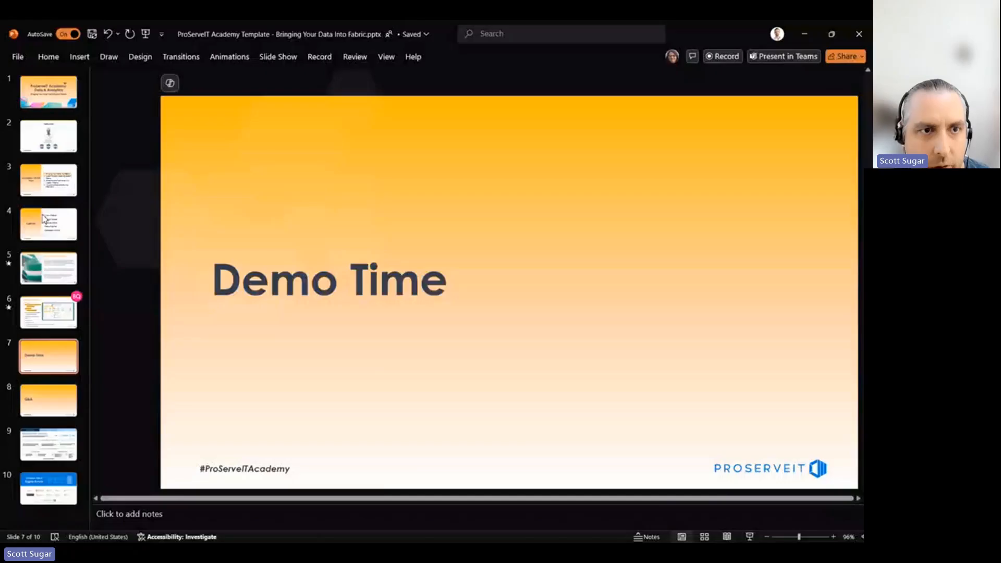
Switch to the PowerPoint presentation, show the Agenda slide and highlight the Manual Upload item.
{"action": "left_click", "coordinate": [44, 219]}
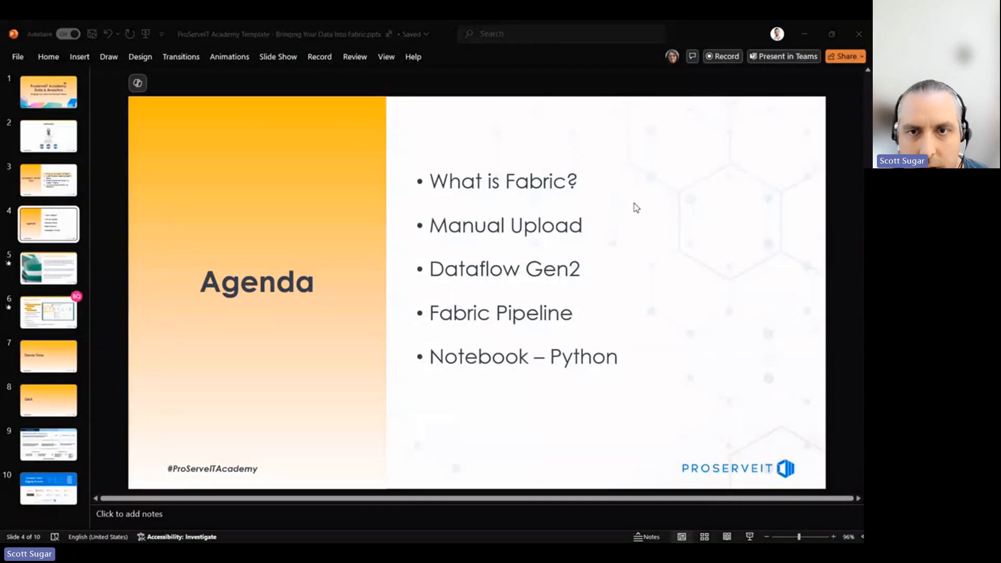
{"action": "left_click", "coordinate": [470, 181]}
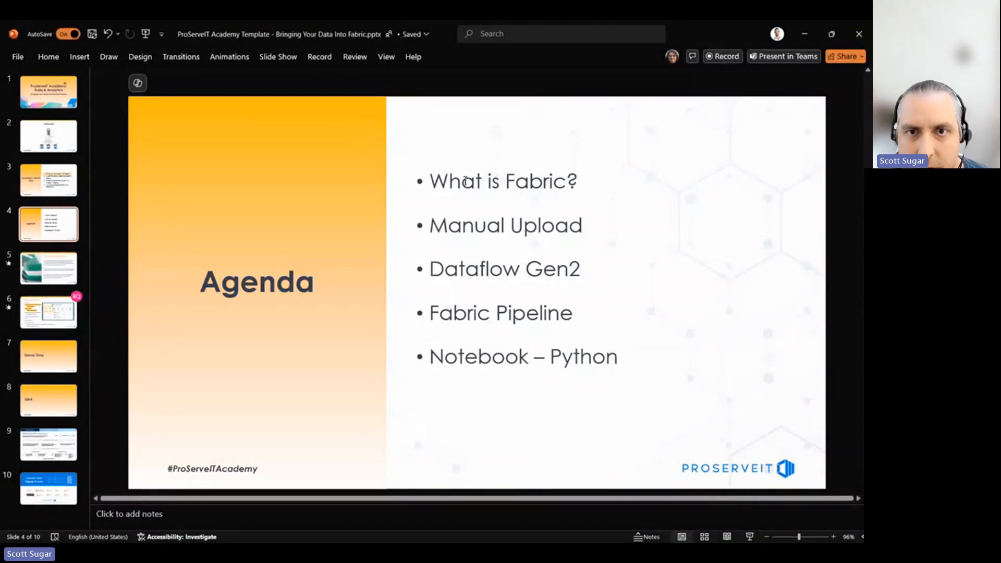
{"action": "left_click_drag", "start_coordinate": [469, 182], "coordinate": [471, 183]}
{"action": "left_click_drag", "start_coordinate": [582, 226], "coordinate": [466, 239]}
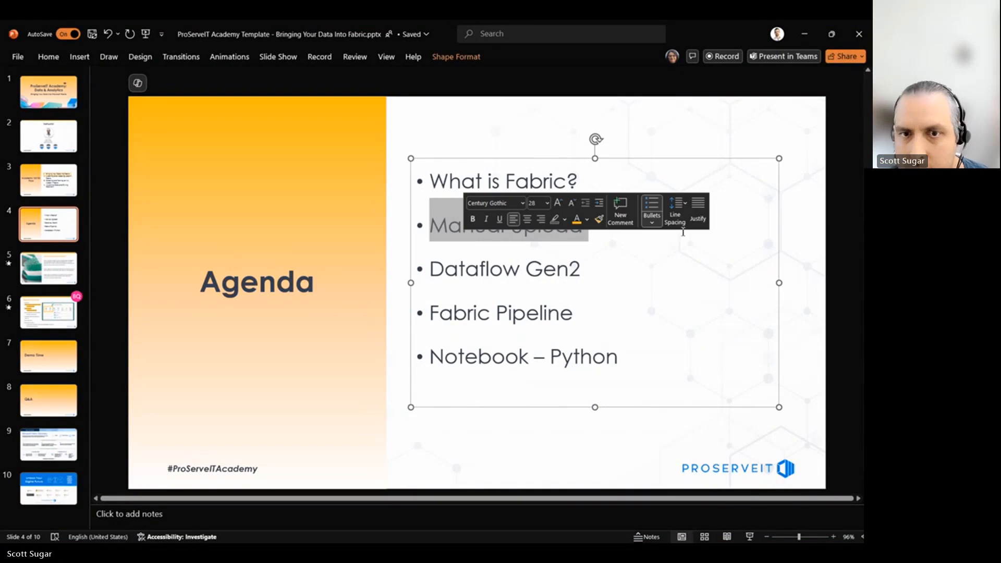
{"action": "left_click", "coordinate": [622, 259]}
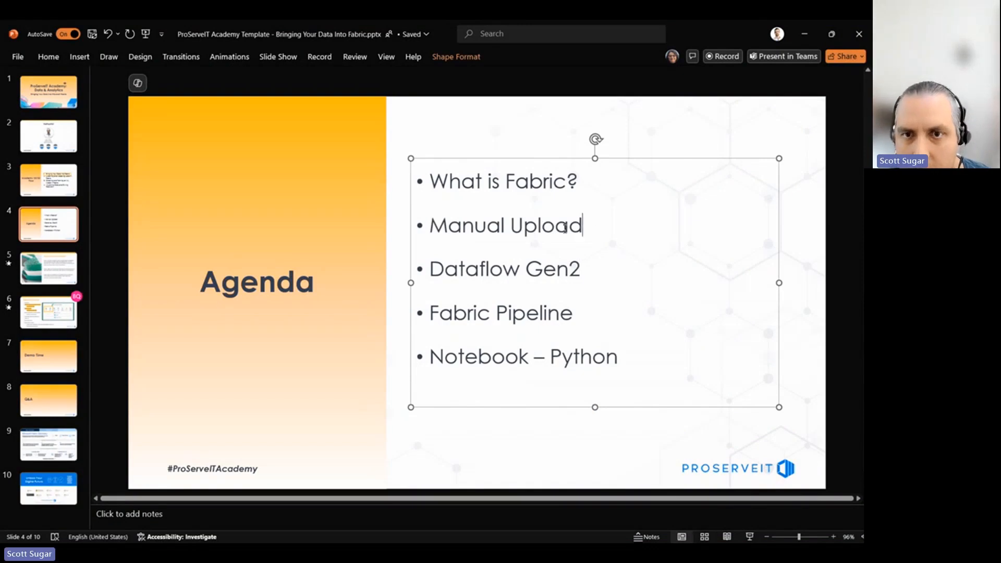
{"action": "left_click_drag", "start_coordinate": [588, 226], "coordinate": [488, 240]}
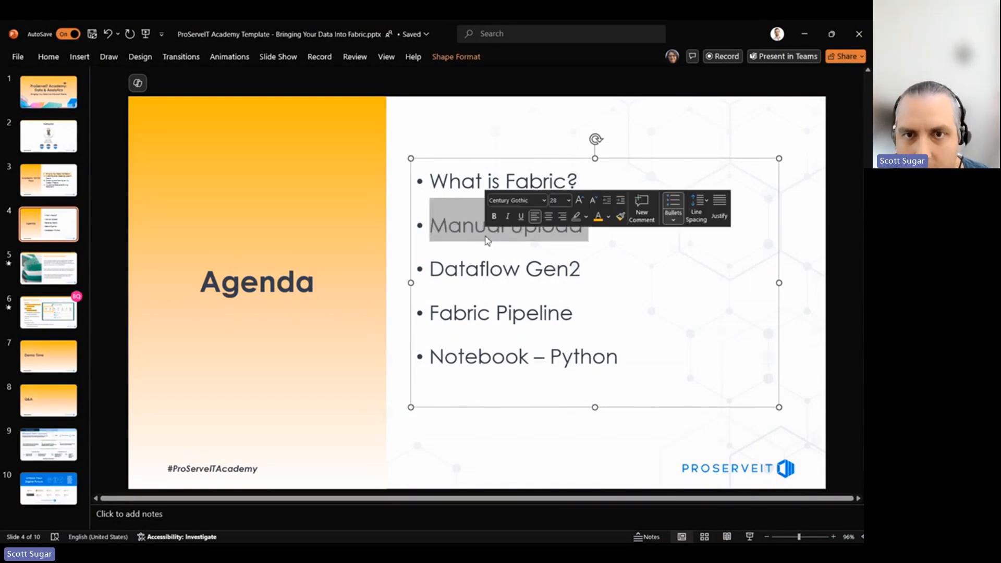
{"action": "left_click", "coordinate": [592, 239]}
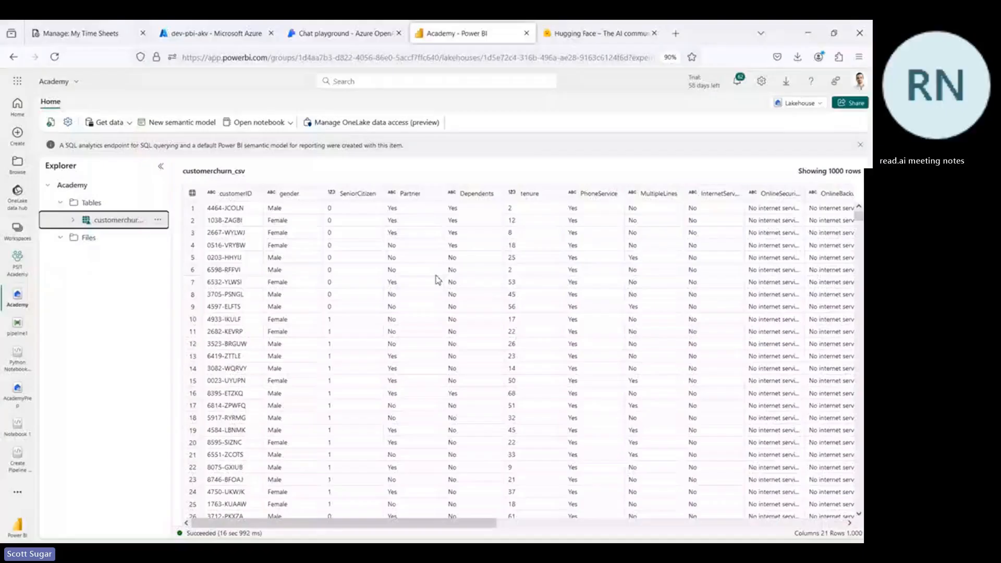
Reopen the Academy lakehouse from the PSIT Academy workspace in Power BI and create a new Dataflow Gen2 from it.
{"action": "left_click", "coordinate": [16, 265]}
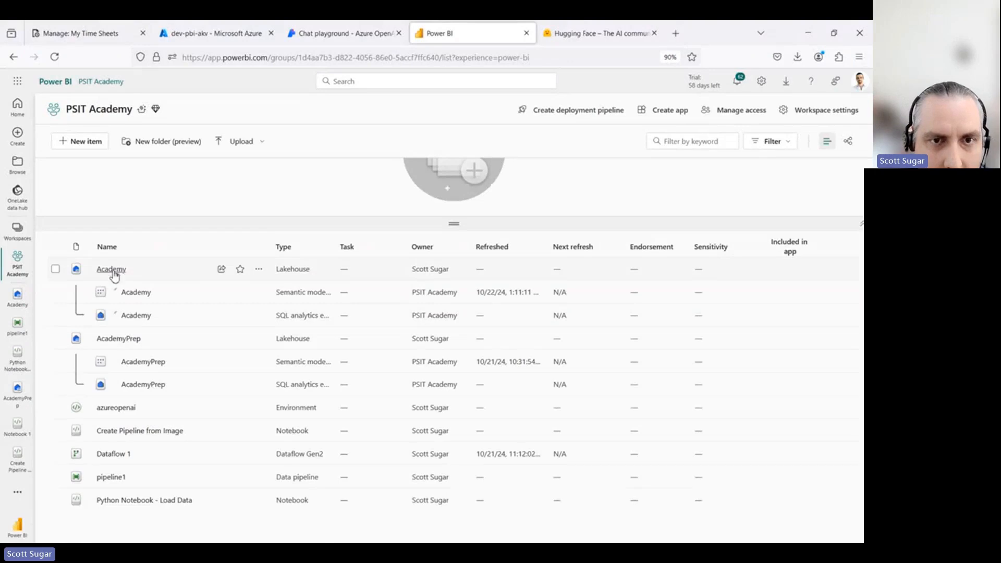
{"action": "left_click", "coordinate": [116, 274]}
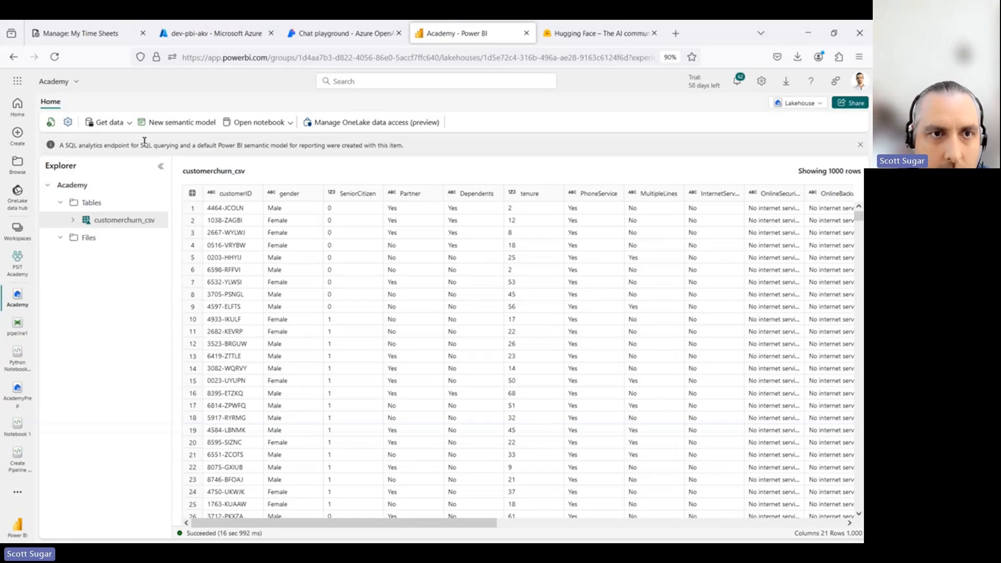
{"action": "left_click", "coordinate": [129, 124]}
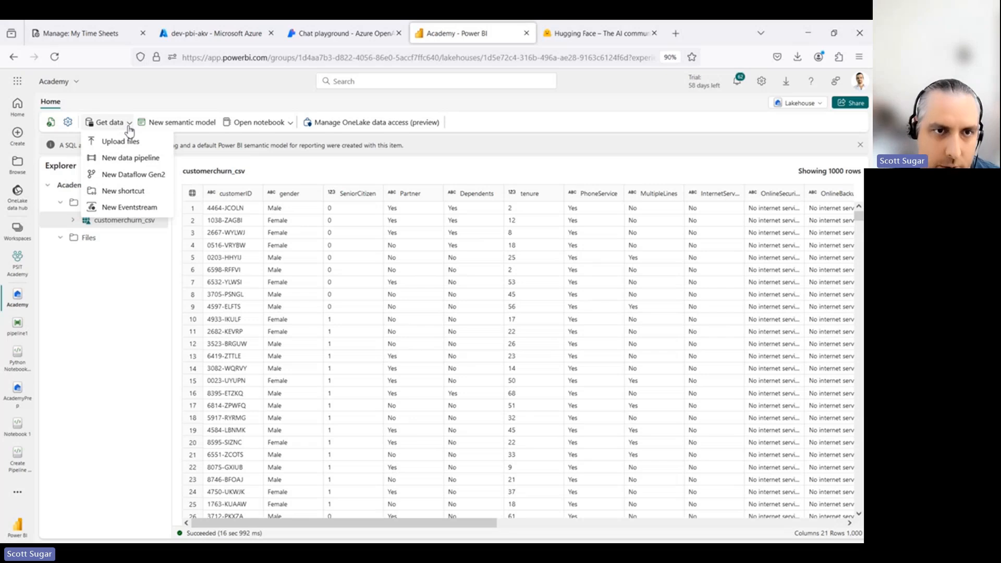
{"action": "left_click", "coordinate": [130, 175]}
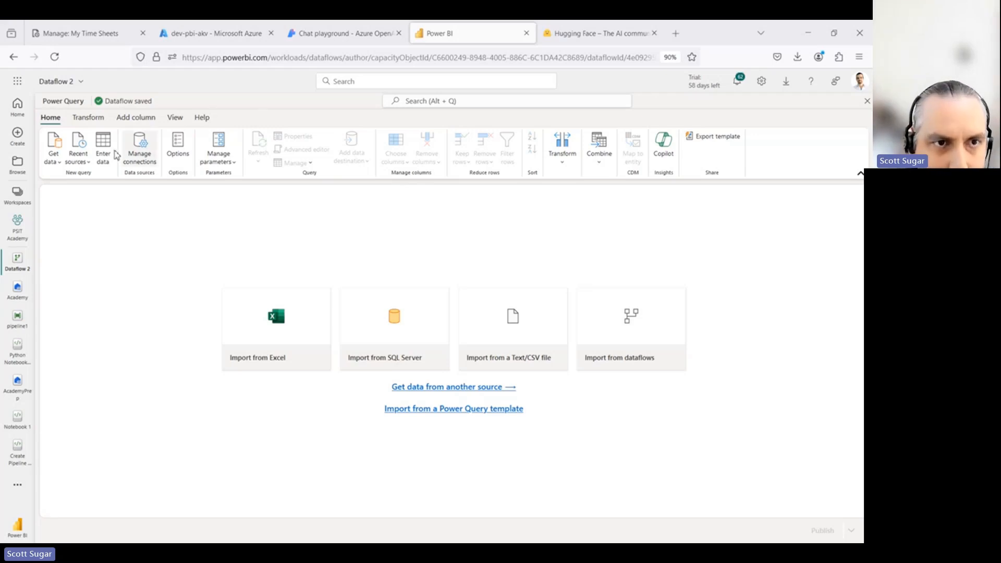
Open the complete list of new data sources for the dataflow.
{"action": "left_click", "coordinate": [62, 165]}
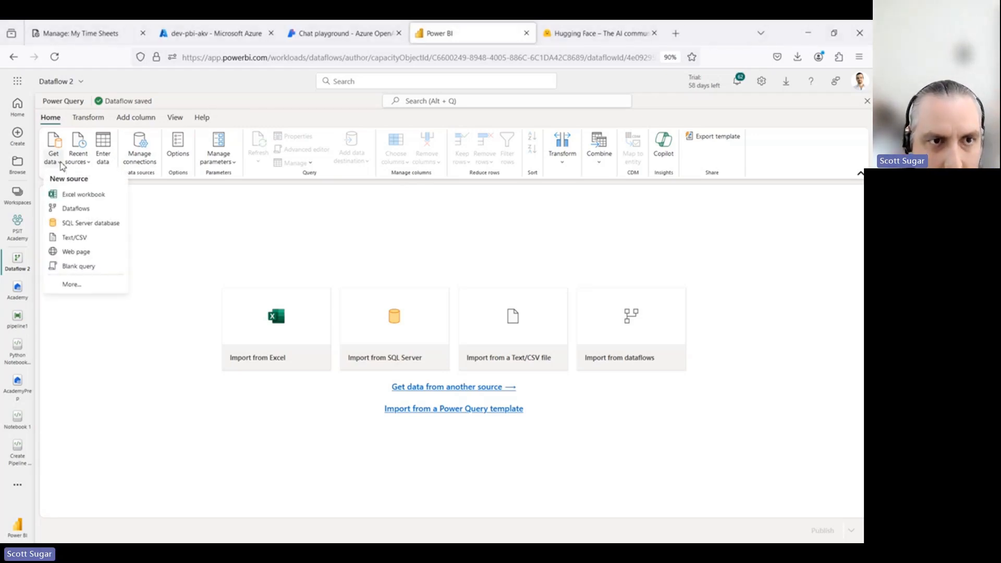
{"action": "left_click", "coordinate": [70, 285]}
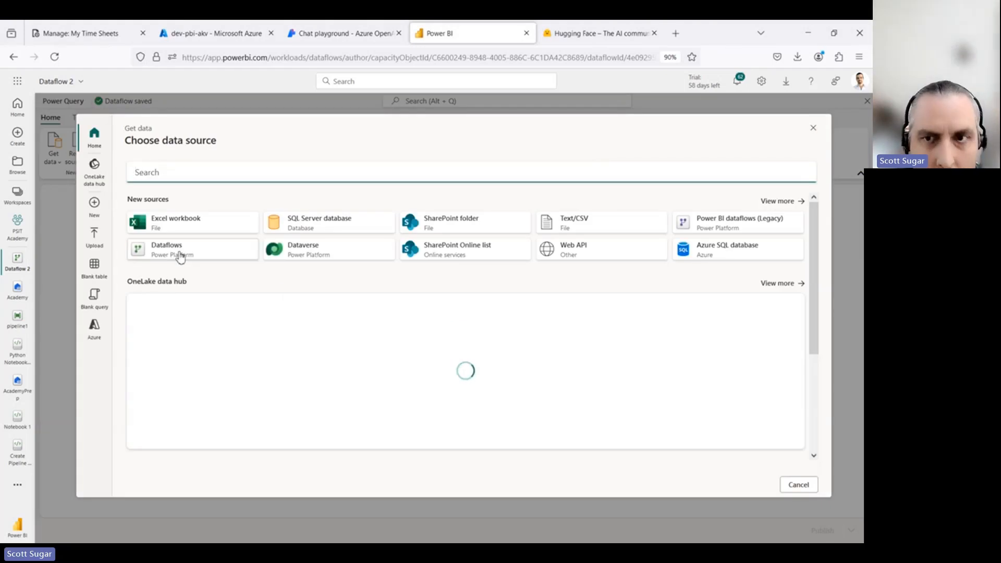
{"action": "left_click", "coordinate": [780, 201]}
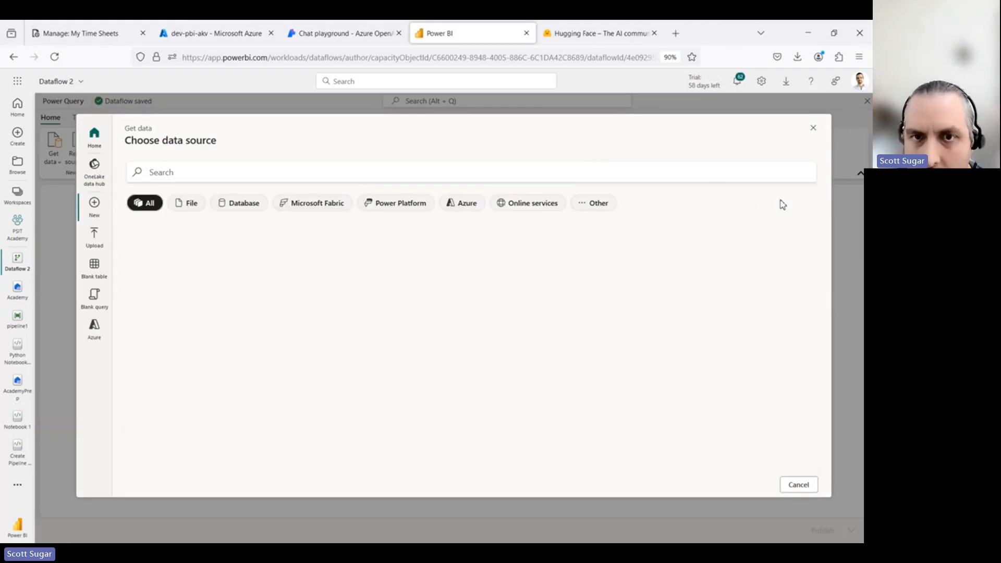
Examine the data source connectors available to the dataflow, from files and databases to Azure and online services.
{"action": "scroll", "coordinate": [270, 321], "scroll_direction": "down", "scroll_amount": 3}
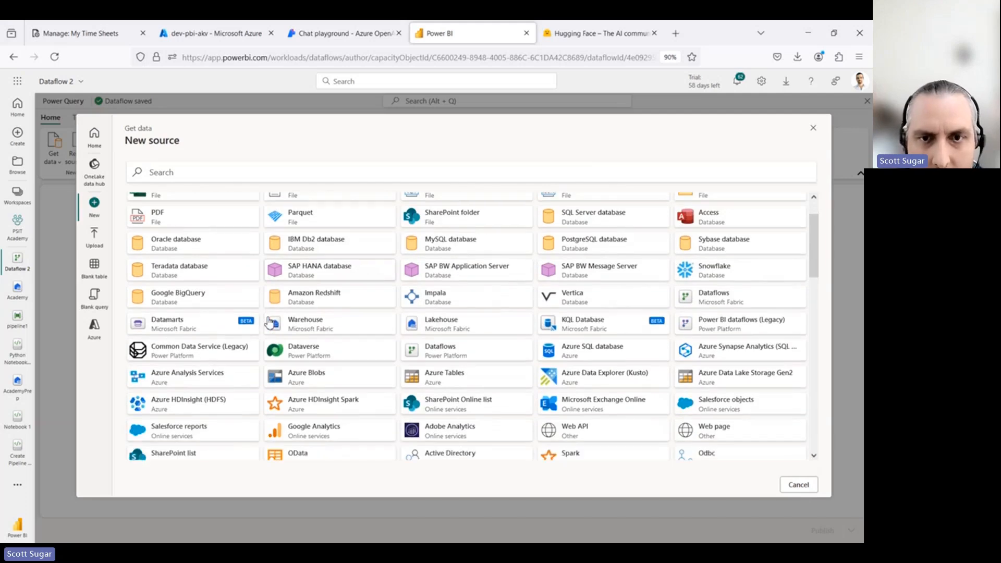
{"action": "scroll", "coordinate": [269, 322], "scroll_direction": "down", "scroll_amount": 2}
{"action": "scroll", "coordinate": [270, 322], "scroll_direction": "down", "scroll_amount": 3}
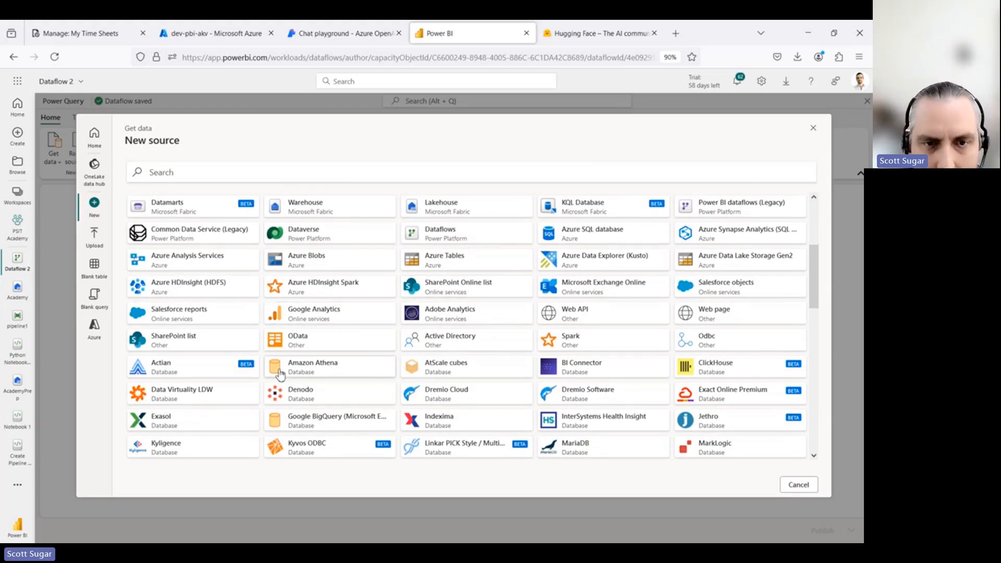
{"action": "scroll", "coordinate": [280, 375], "scroll_direction": "down", "scroll_amount": 4}
{"action": "scroll", "coordinate": [281, 374], "scroll_direction": "down", "scroll_amount": 1}
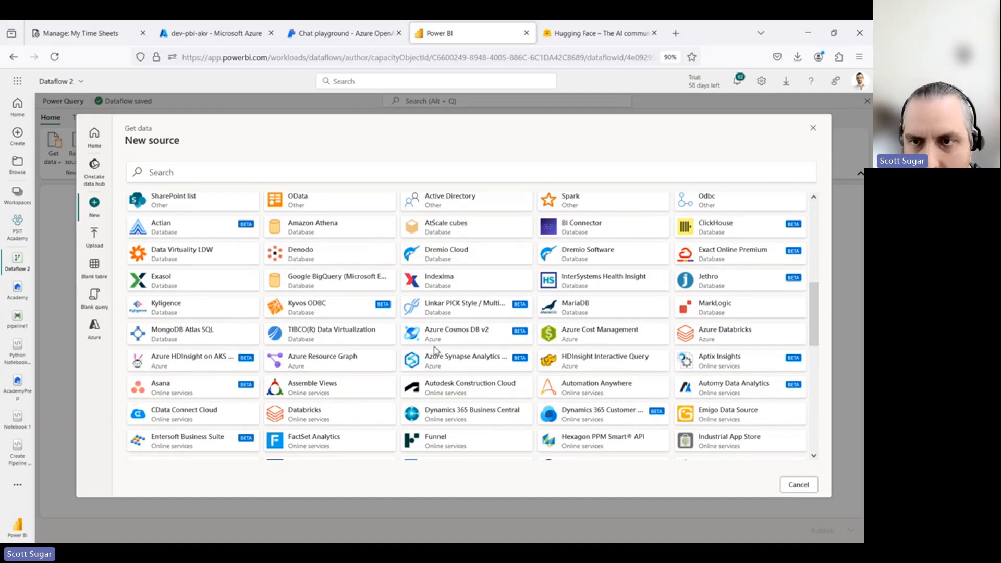
{"action": "scroll", "coordinate": [455, 350], "scroll_direction": "down", "scroll_amount": 2}
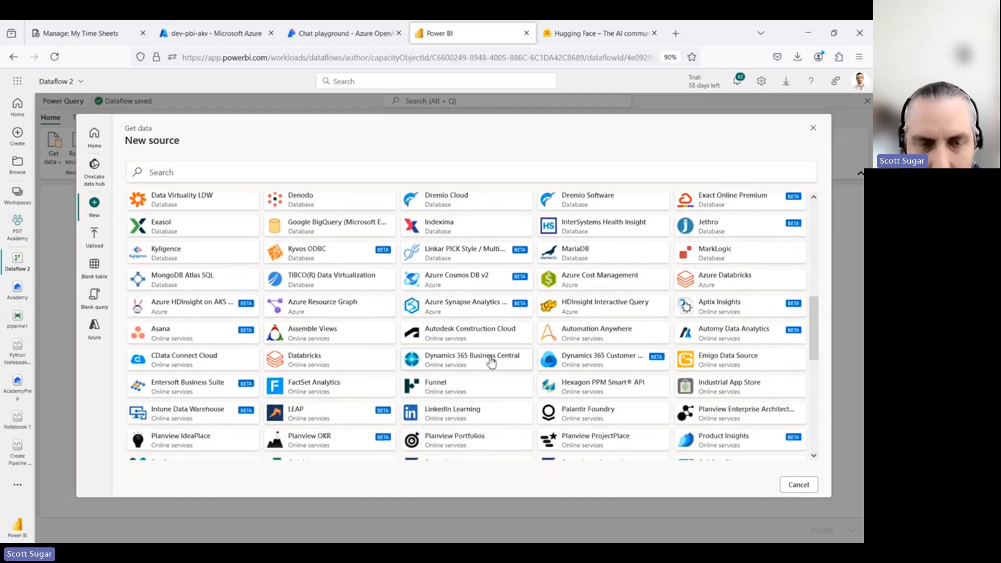
{"action": "scroll", "coordinate": [378, 382], "scroll_direction": "down", "scroll_amount": 10}
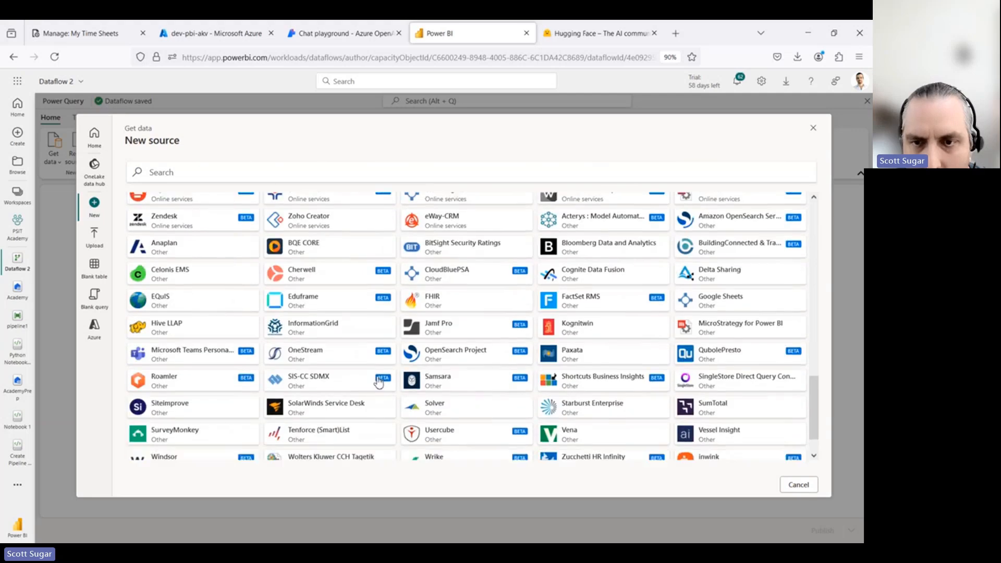
{"action": "scroll", "coordinate": [378, 382], "scroll_direction": "up", "scroll_amount": 3}
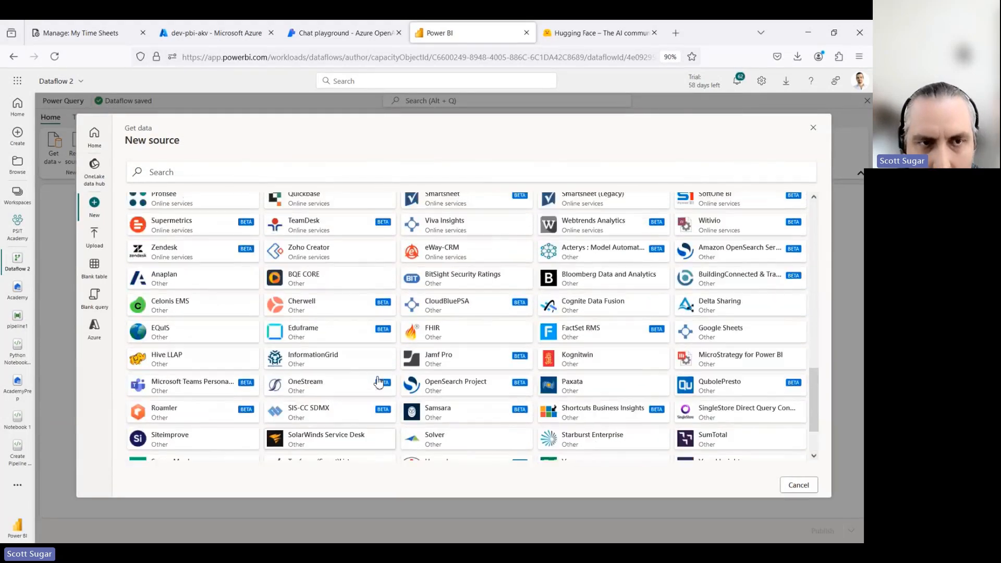
{"action": "scroll", "coordinate": [378, 381], "scroll_direction": "up", "scroll_amount": 10}
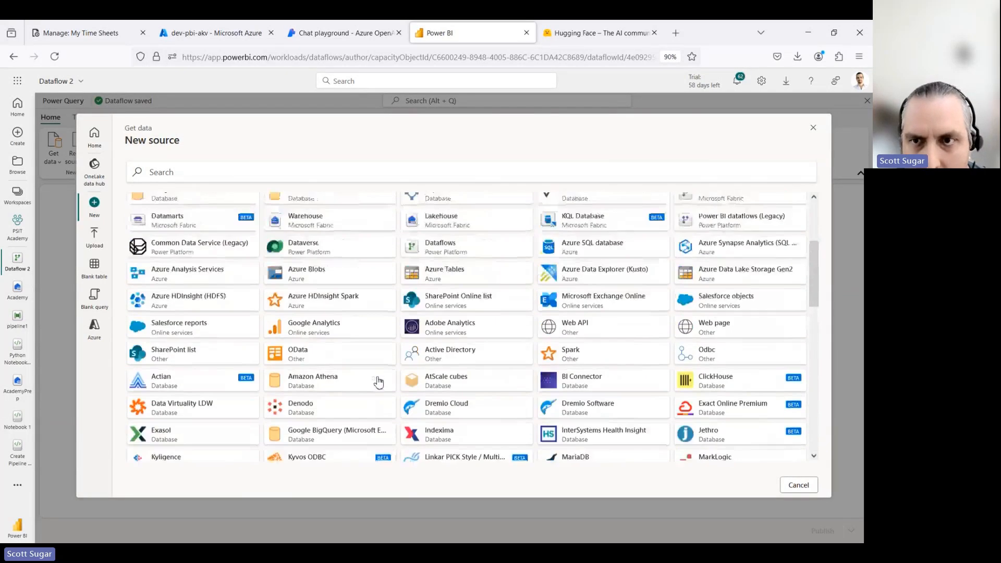
{"action": "scroll", "coordinate": [378, 382], "scroll_direction": "up", "scroll_amount": 3}
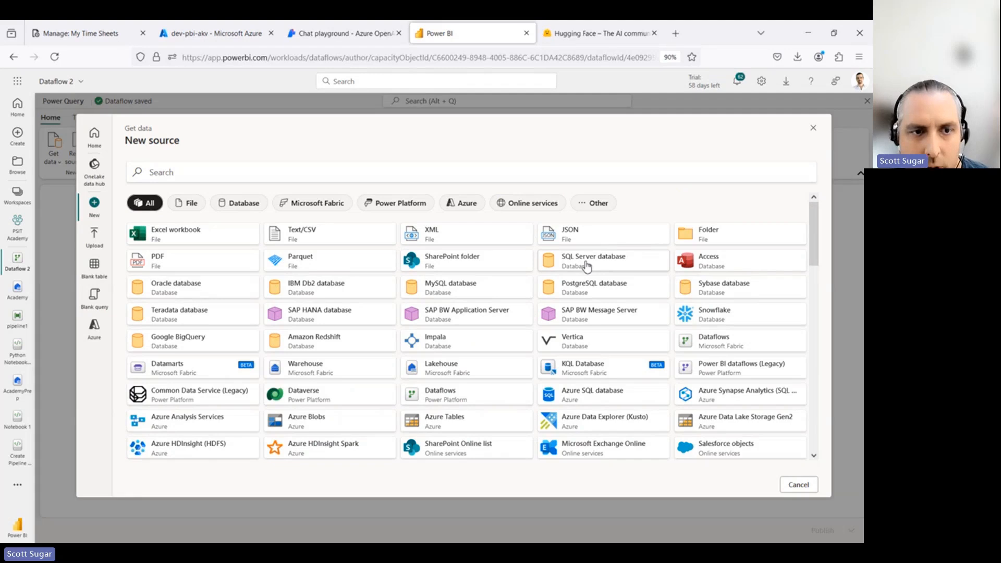
Connect to a SQL Server database on server psitacademy.database.windows.net using the existing organizational account connection.
{"action": "left_click", "coordinate": [588, 266]}
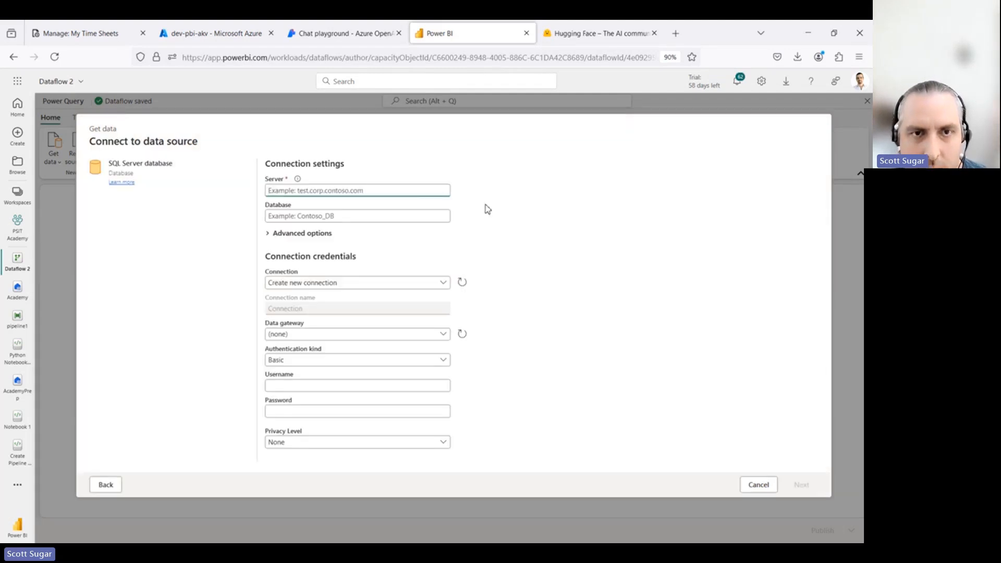
{"action": "type", "text": "p"}
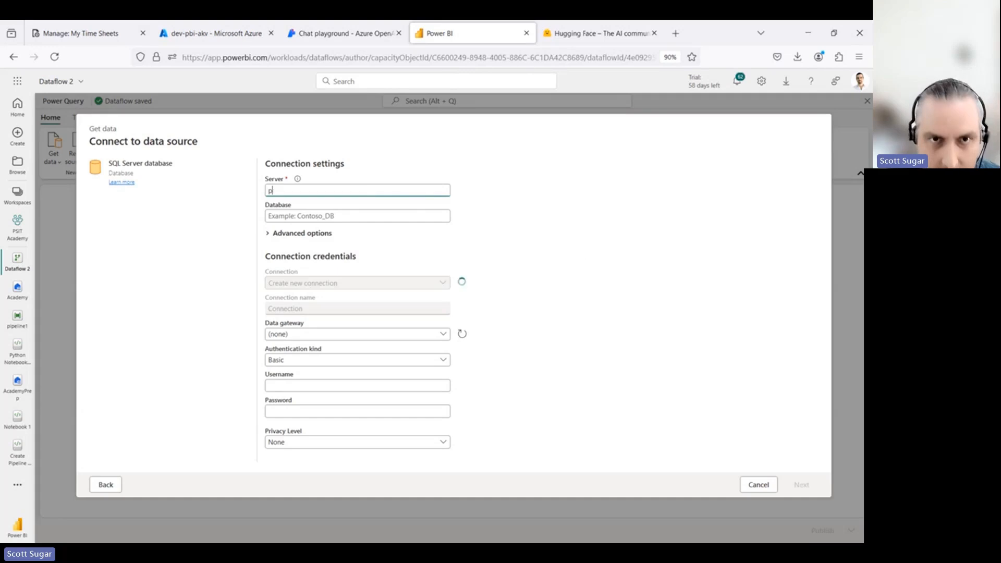
{"action": "type", "text": "sitacademy.database."}
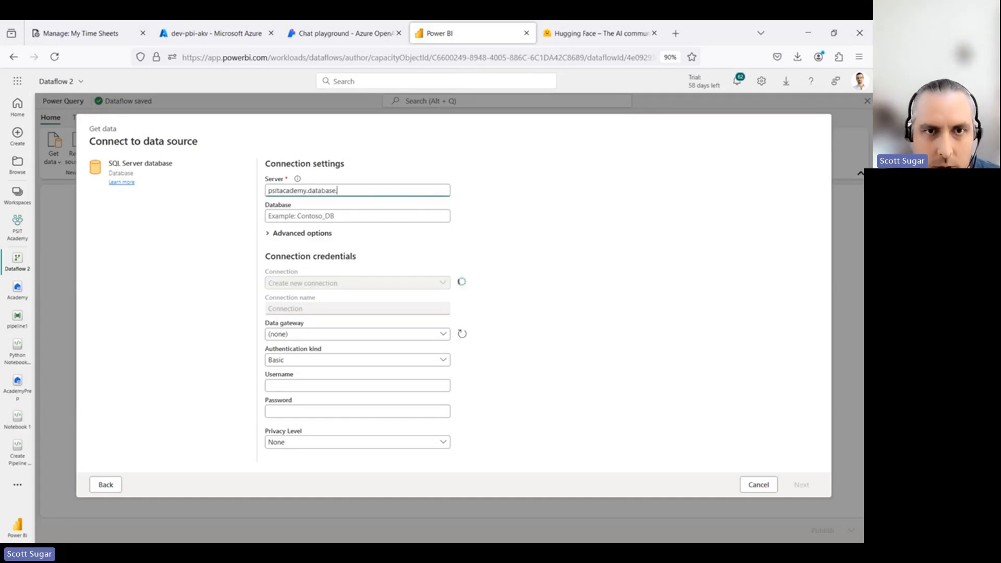
{"action": "type", "text": "windows.net"}
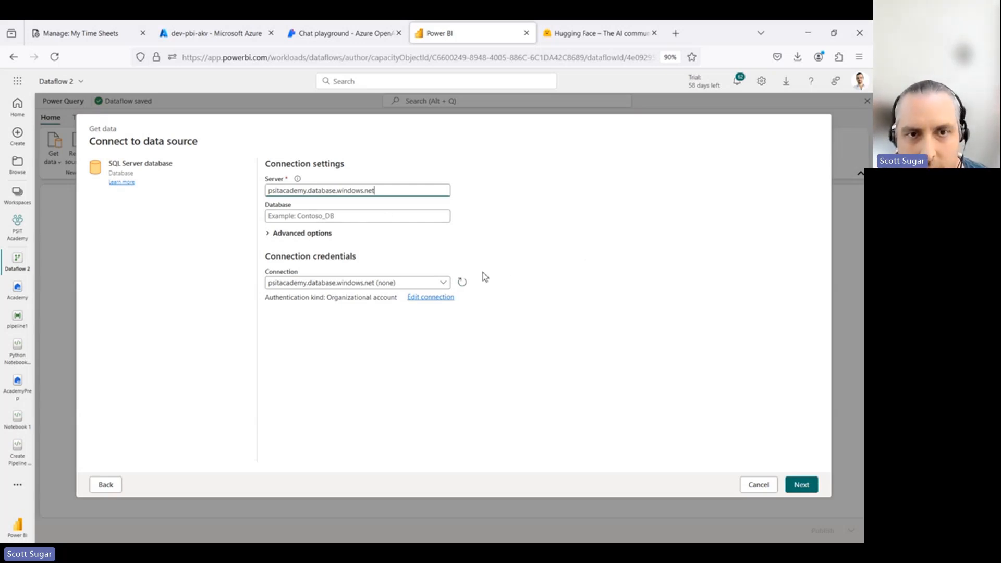
{"action": "left_click", "coordinate": [801, 487]}
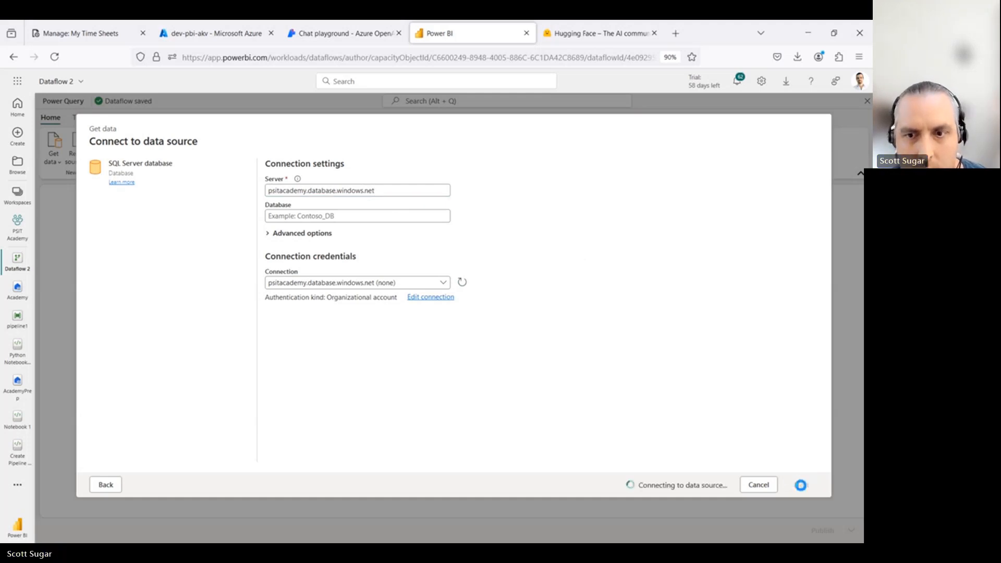
Expand the psitacademy database and preview the columns of its customerchurn table.
{"action": "left_click", "coordinate": [98, 213]}
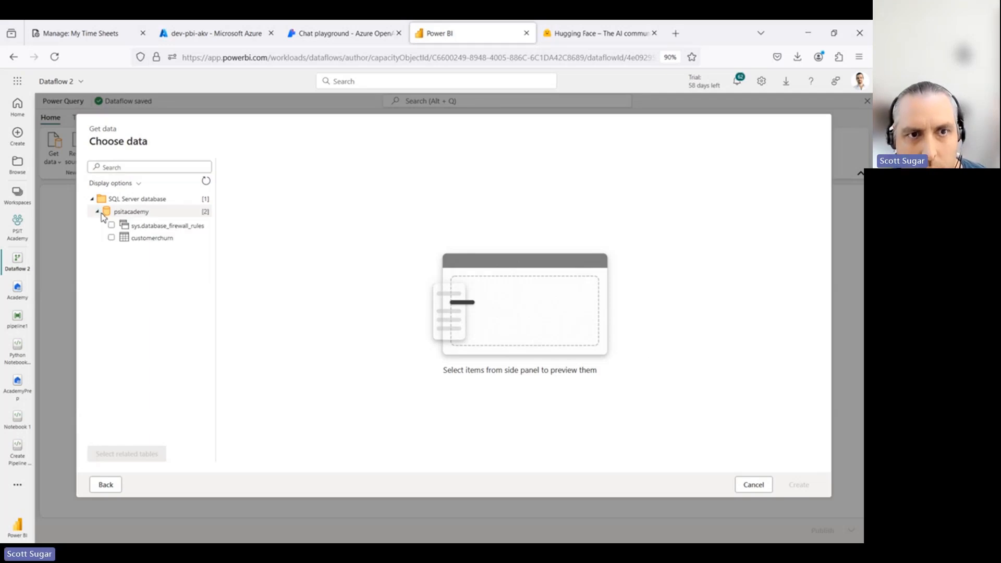
{"action": "left_click", "coordinate": [150, 243]}
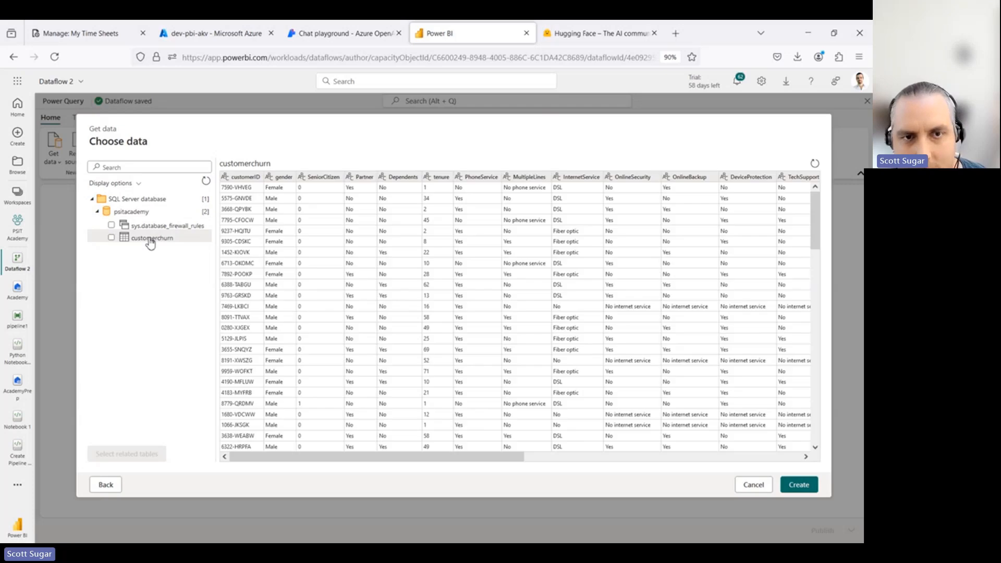
{"action": "scroll", "coordinate": [418, 282], "scroll_direction": "right", "scroll_amount": 3}
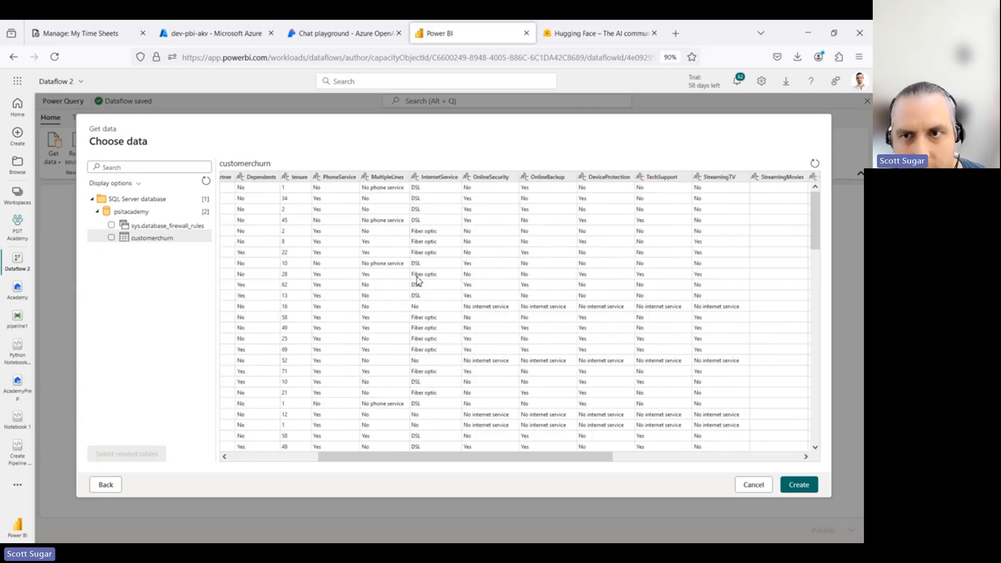
{"action": "scroll", "coordinate": [418, 282], "scroll_direction": "right", "scroll_amount": 5}
{"action": "scroll", "coordinate": [416, 280], "scroll_direction": "left", "scroll_amount": 10}
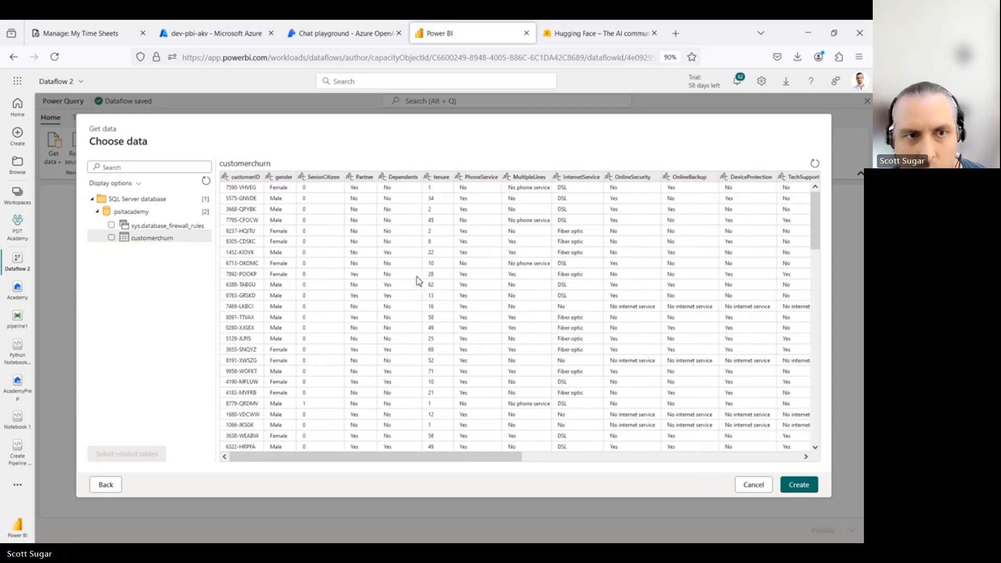
Select the customerchurn table and create its query in the dataflow.
{"action": "left_click", "coordinate": [111, 239]}
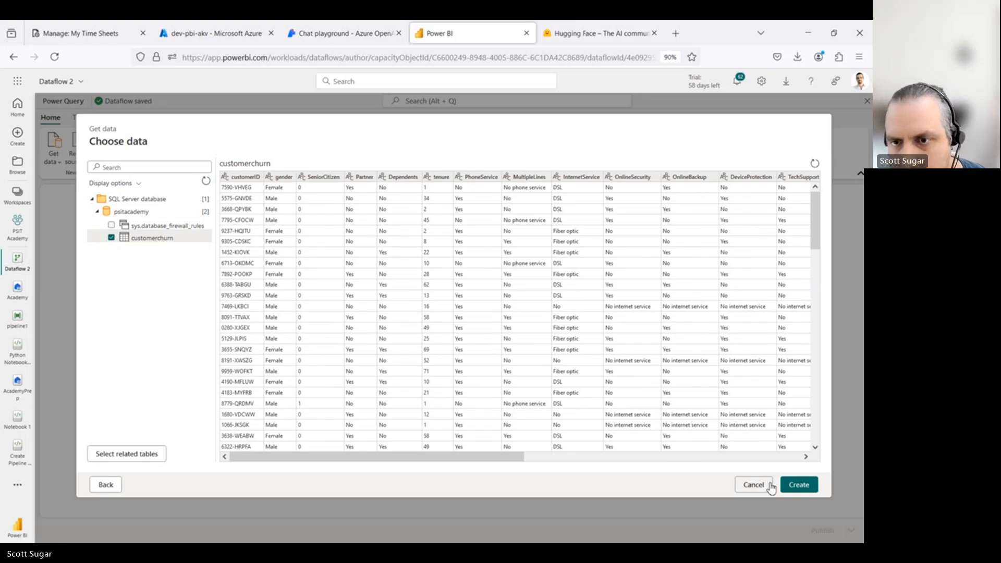
{"action": "left_click", "coordinate": [799, 486]}
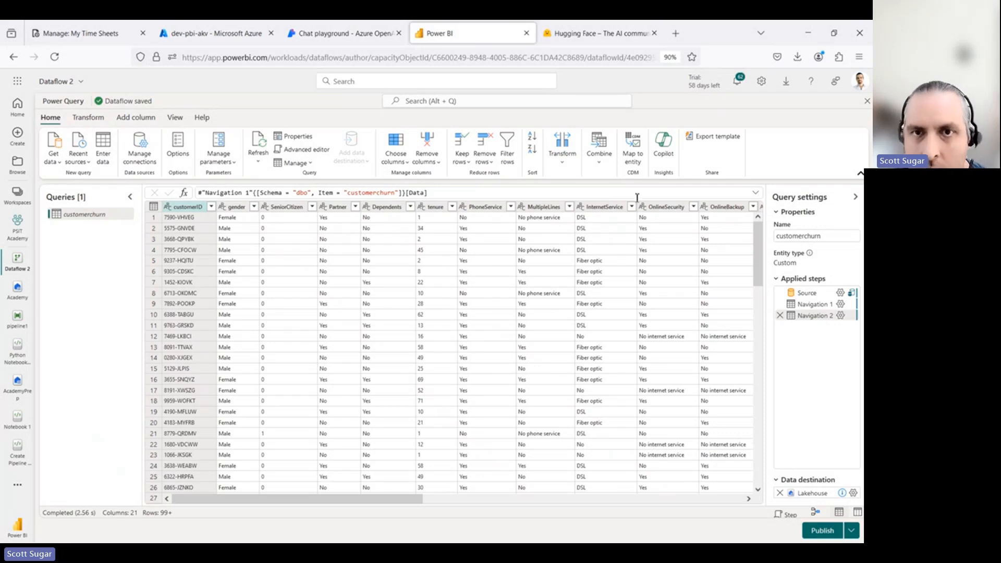
{"action": "left_click", "coordinate": [600, 162]}
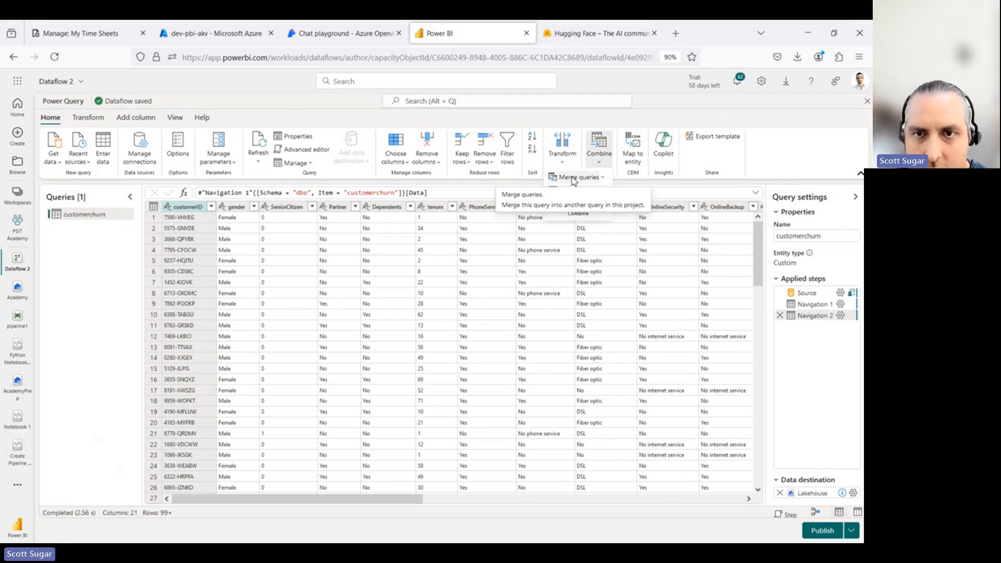
{"action": "left_click", "coordinate": [90, 302]}
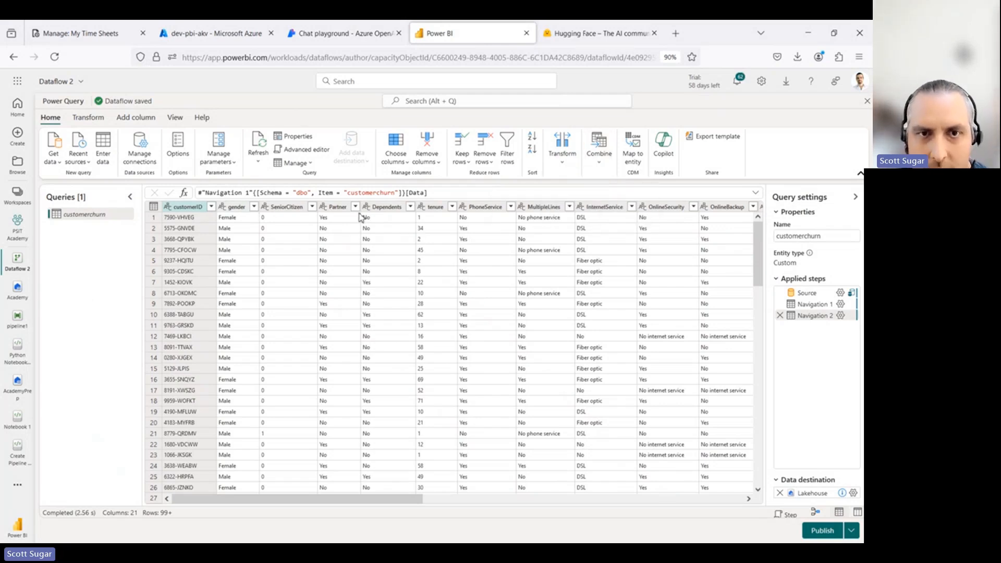
Select all columns of the customerchurn query, from customerID through Churn, and detect their data types automatically.
{"action": "left_click", "coordinate": [290, 207]}
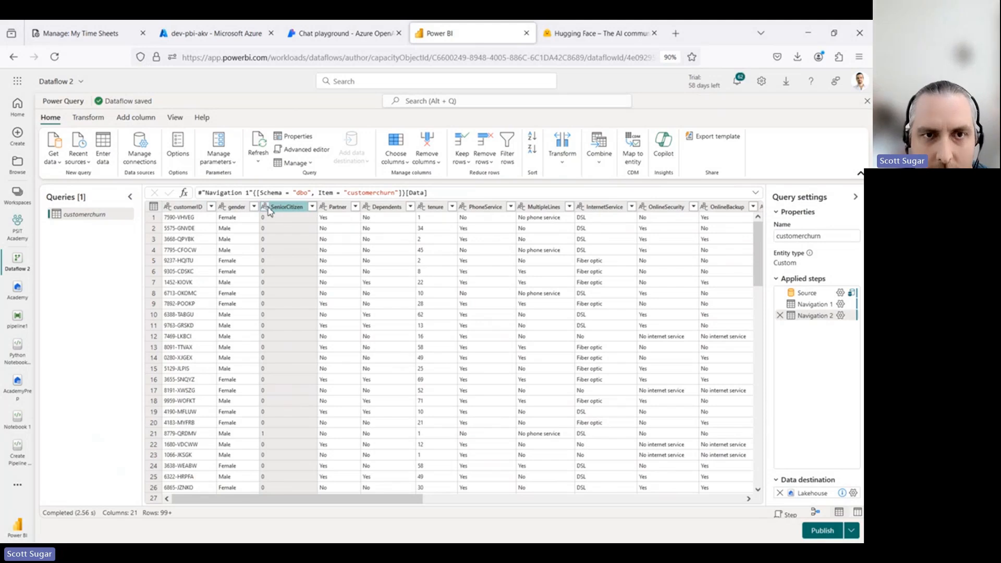
{"action": "left_click", "coordinate": [152, 209]}
{"action": "left_click", "coordinate": [320, 269]}
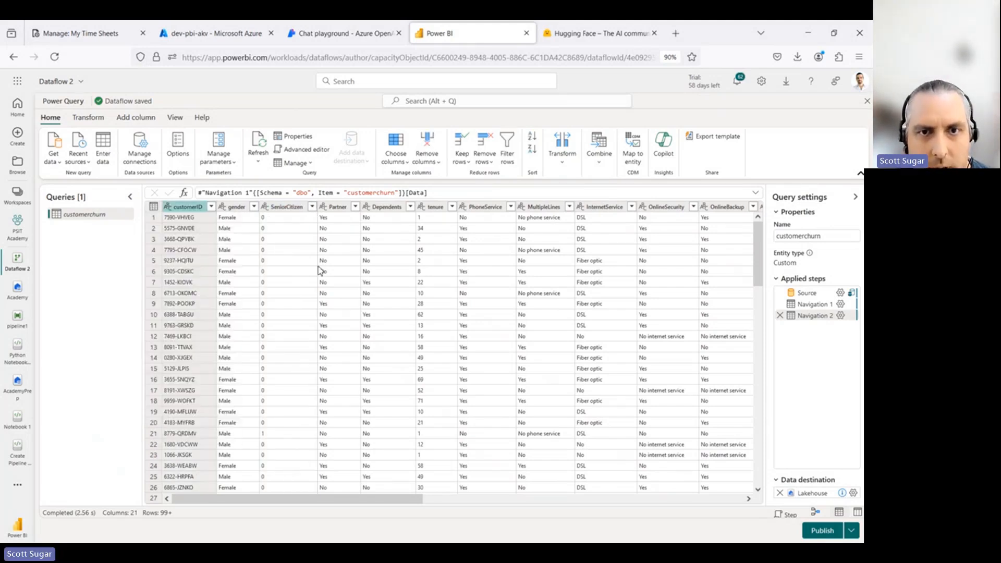
{"action": "scroll", "coordinate": [320, 271], "scroll_direction": "right", "scroll_amount": 10}
{"action": "scroll", "coordinate": [320, 270], "scroll_direction": "right", "scroll_amount": 2}
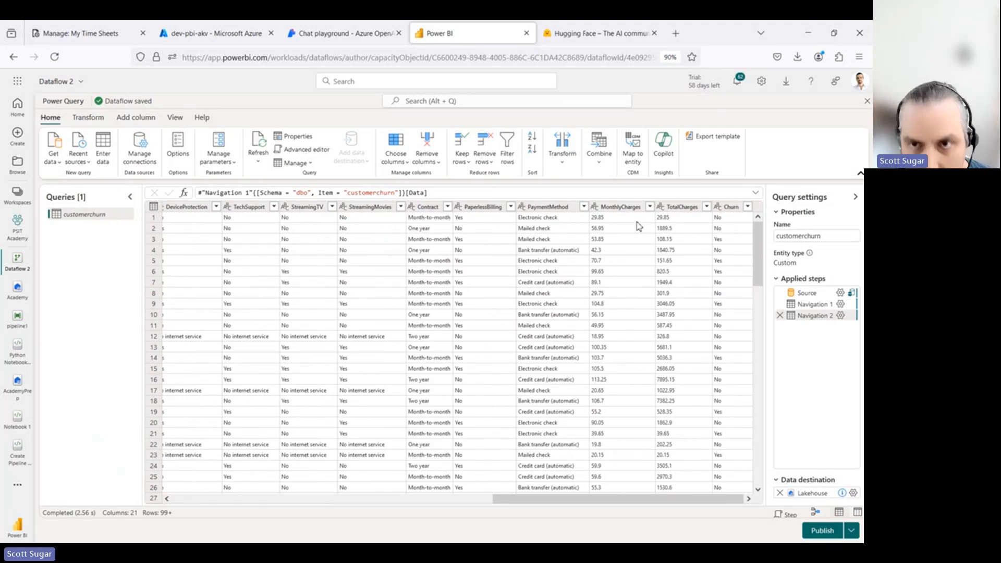
{"action": "left_click", "coordinate": [730, 208], "text": "shift"}
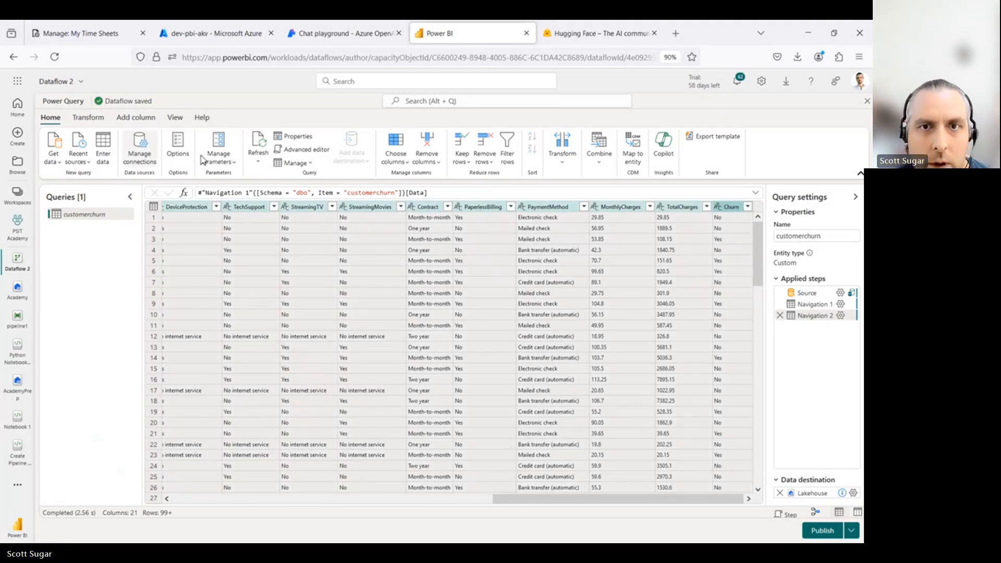
{"action": "left_click", "coordinate": [87, 118]}
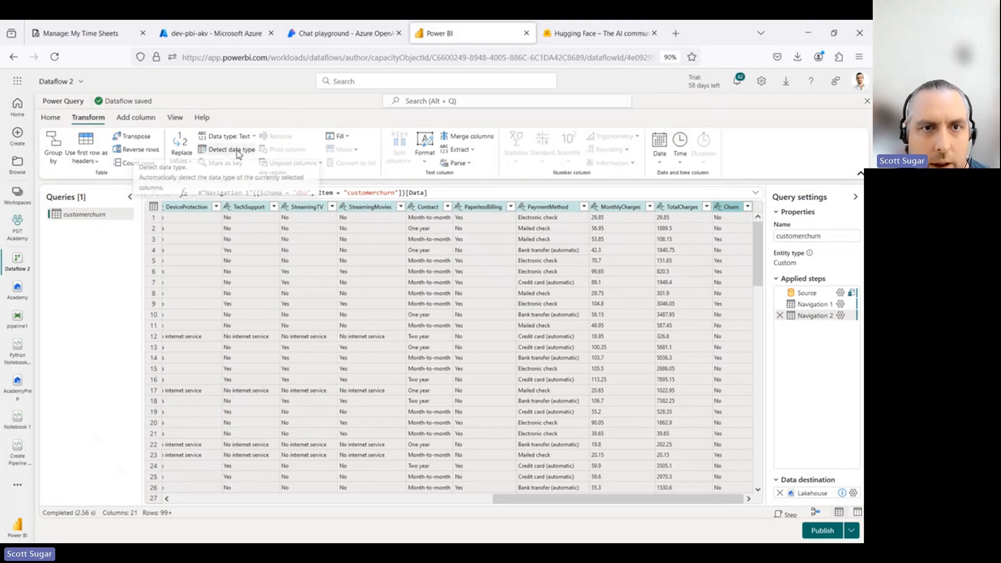
{"action": "left_click", "coordinate": [238, 150]}
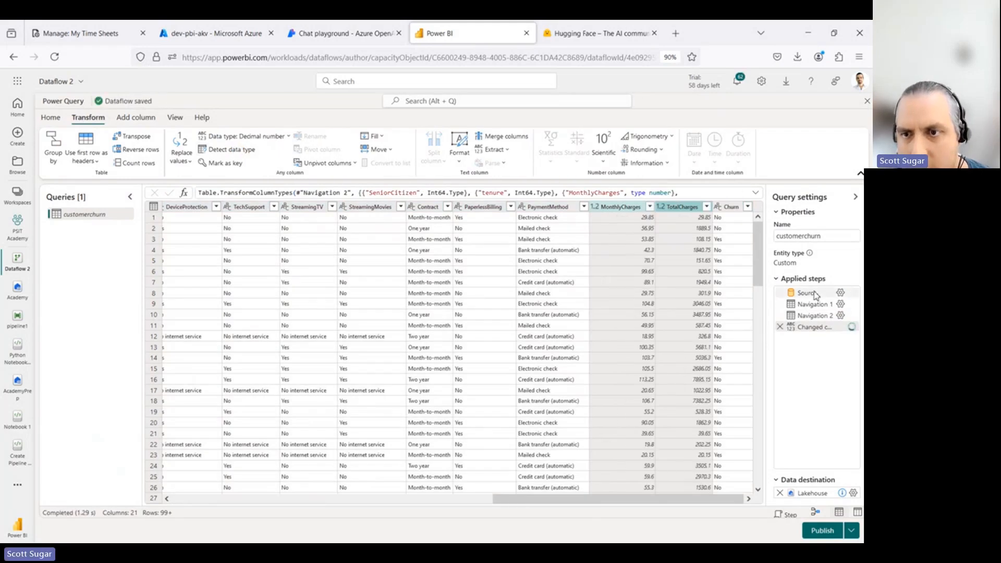
Set the query's data destination to a new table customerchurn_sql in the Academy lakehouse of the PSIT Academy workspace.
{"action": "mouse_move", "coordinate": [810, 305]}
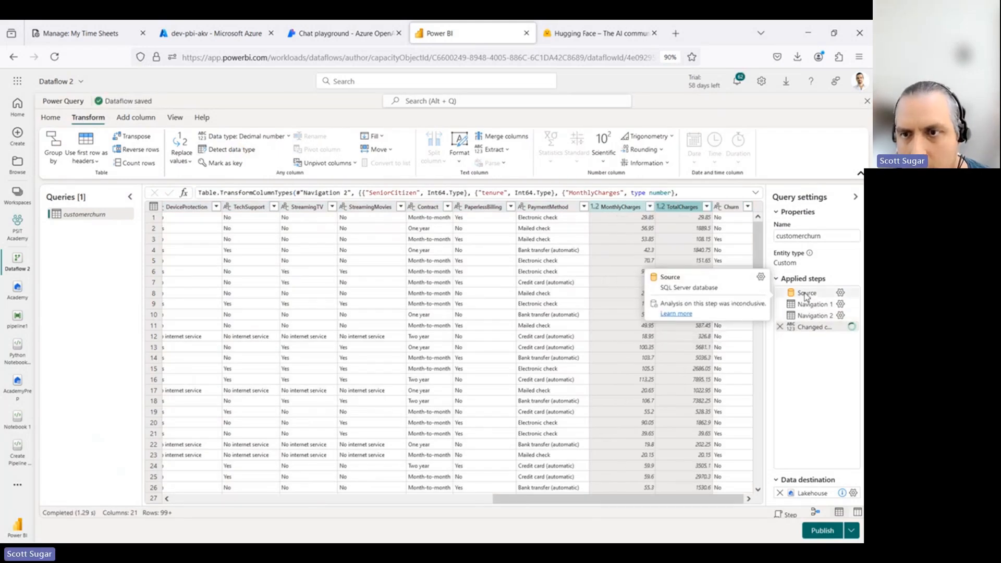
{"action": "mouse_move", "coordinate": [810, 334]}
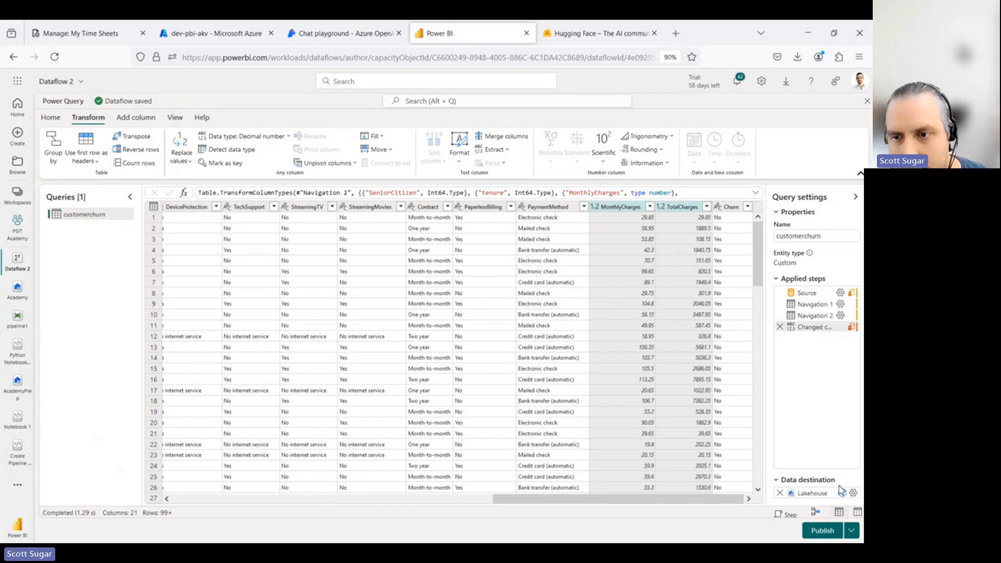
{"action": "mouse_move", "coordinate": [842, 494]}
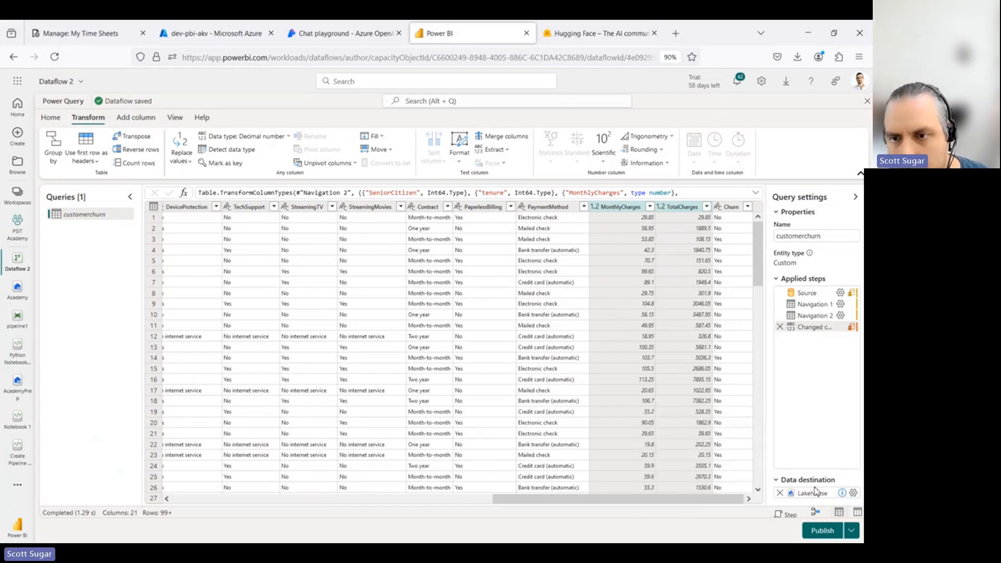
{"action": "left_click", "coordinate": [854, 494]}
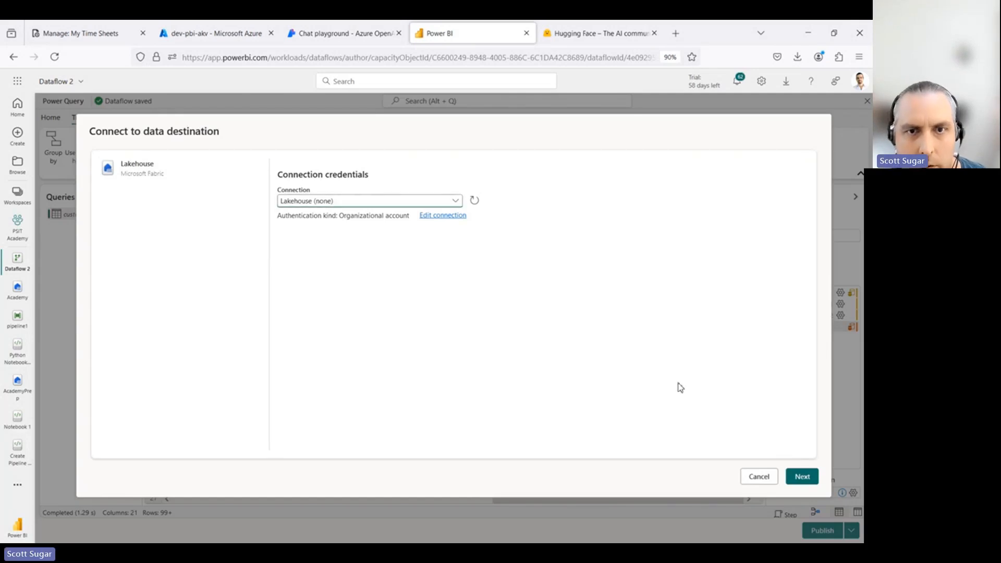
{"action": "left_click", "coordinate": [803, 476]}
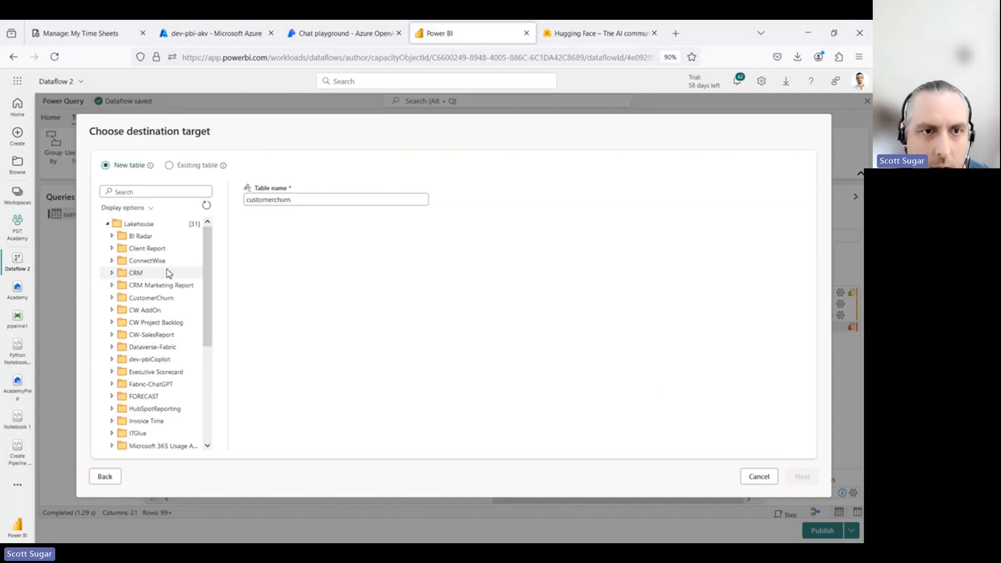
{"action": "left_click_drag", "start_coordinate": [204, 265], "coordinate": [204, 368]}
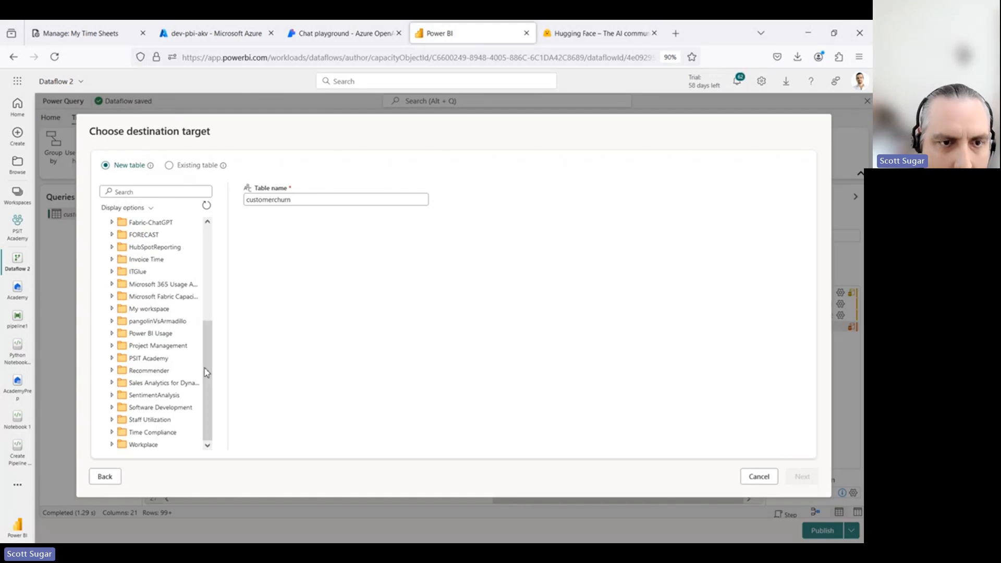
{"action": "left_click", "coordinate": [112, 359]}
{"action": "left_click", "coordinate": [143, 372]}
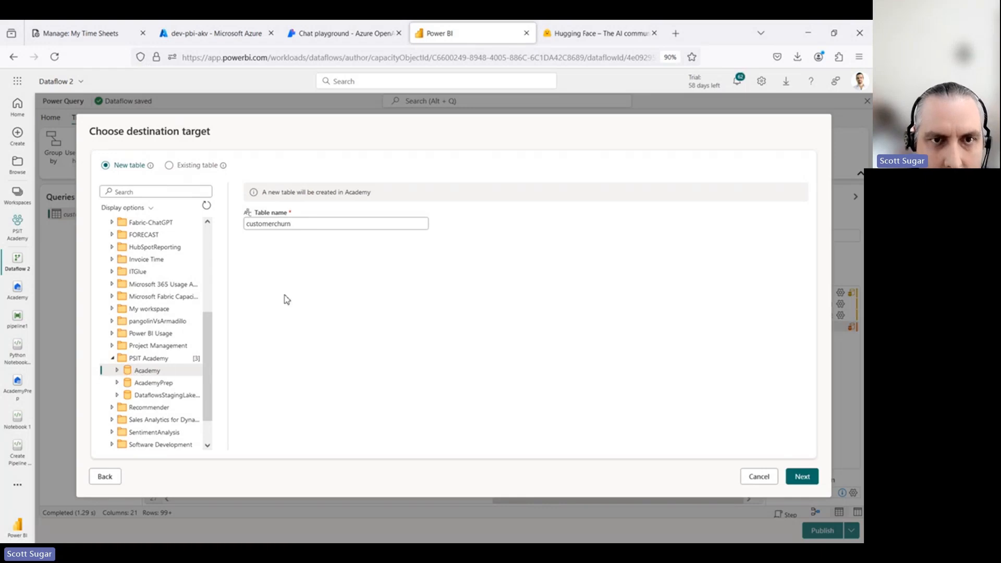
{"action": "left_click", "coordinate": [311, 223]}
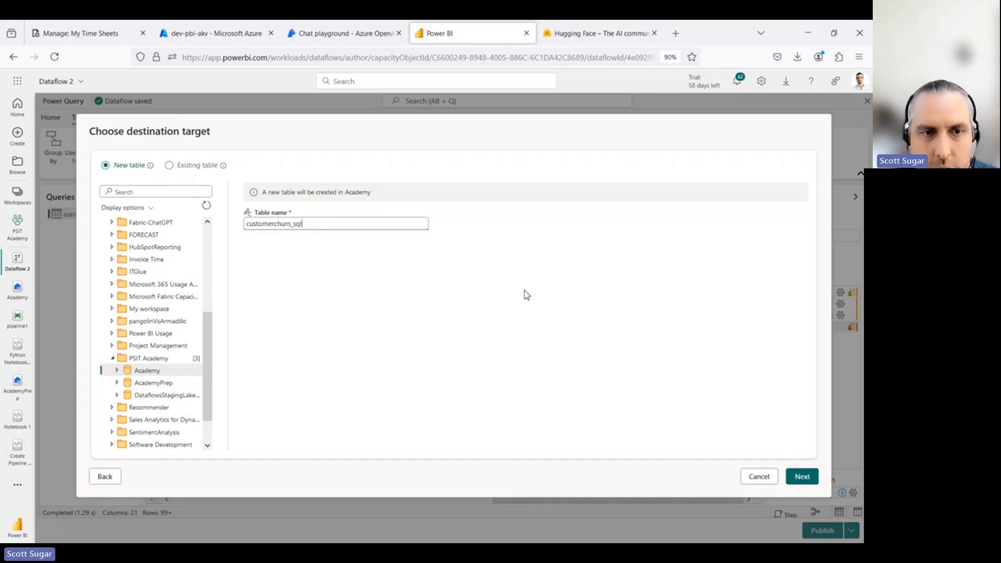
{"action": "left_click", "coordinate": [807, 479]}
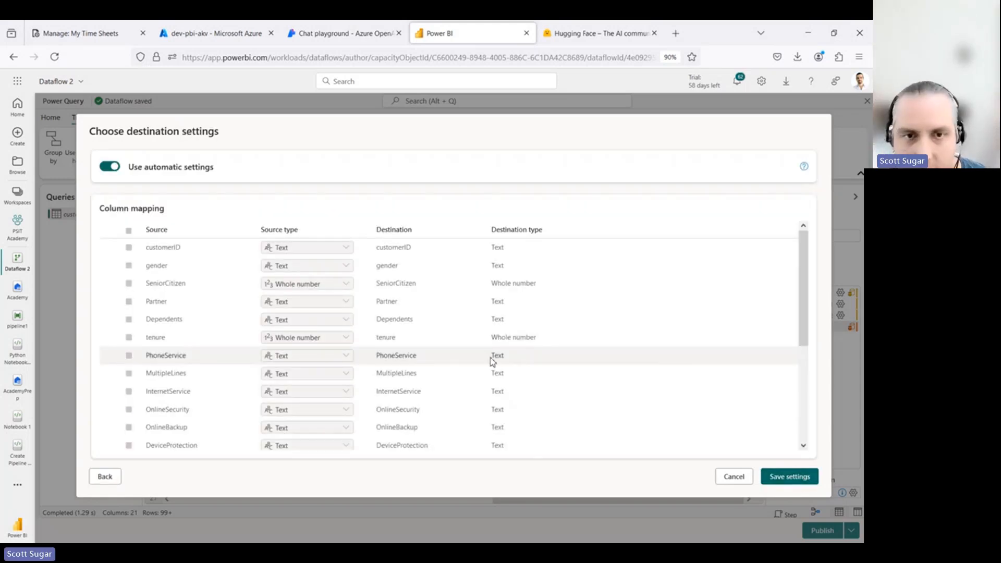
Review the destination column mapping and save it with automatic settings.
{"action": "scroll", "coordinate": [429, 344], "scroll_direction": "down", "scroll_amount": 4}
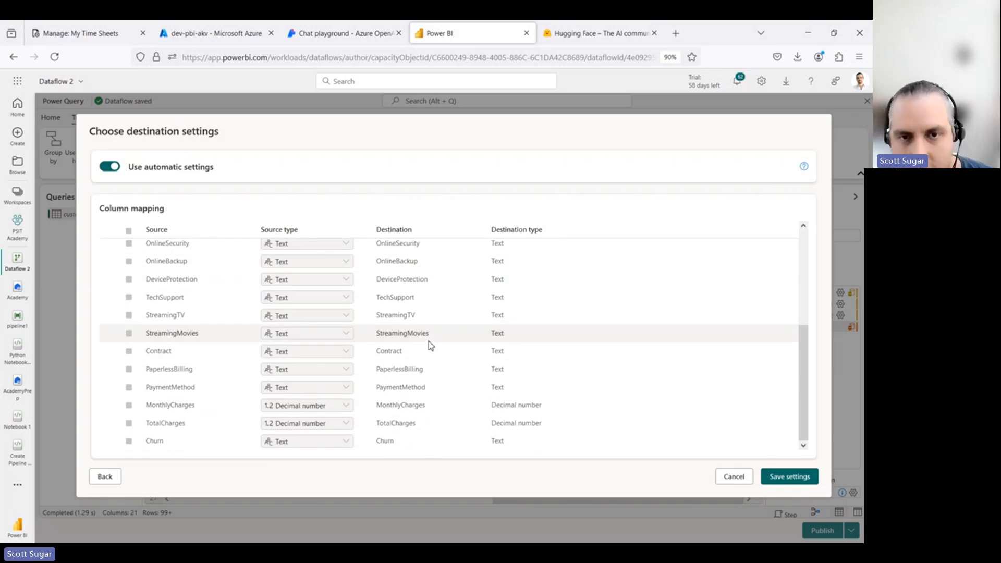
{"action": "scroll", "coordinate": [429, 344], "scroll_direction": "up", "scroll_amount": 4}
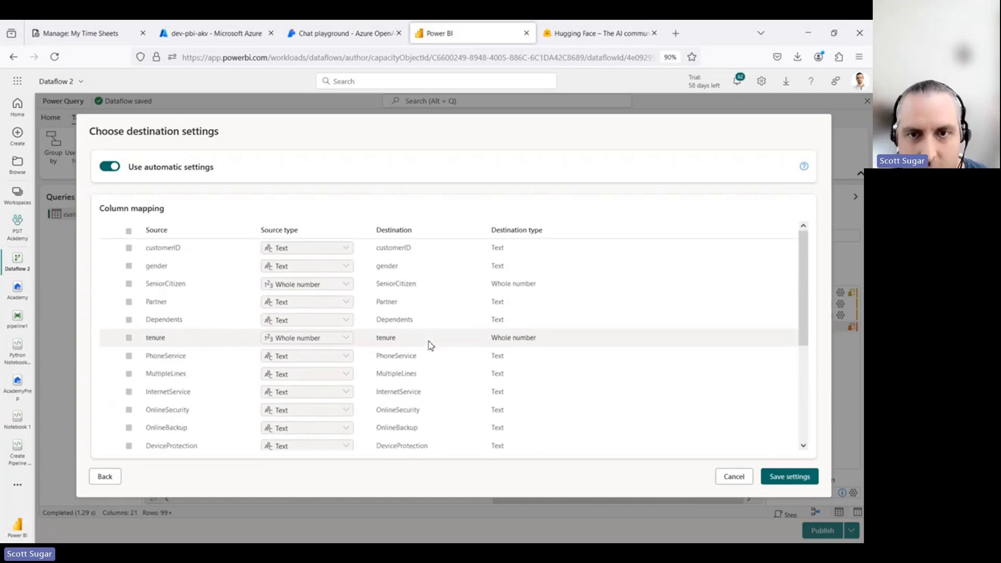
{"action": "left_click", "coordinate": [790, 477]}
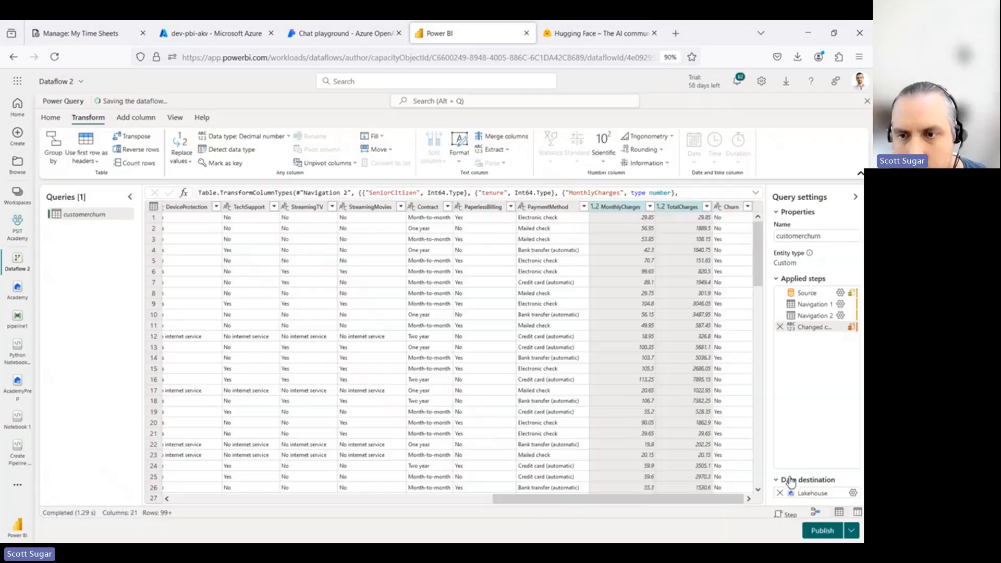
Reopen the lakehouse destination, turn off automatic settings, and save with the Replace update method and Dynamic schema.
{"action": "left_click", "coordinate": [854, 494]}
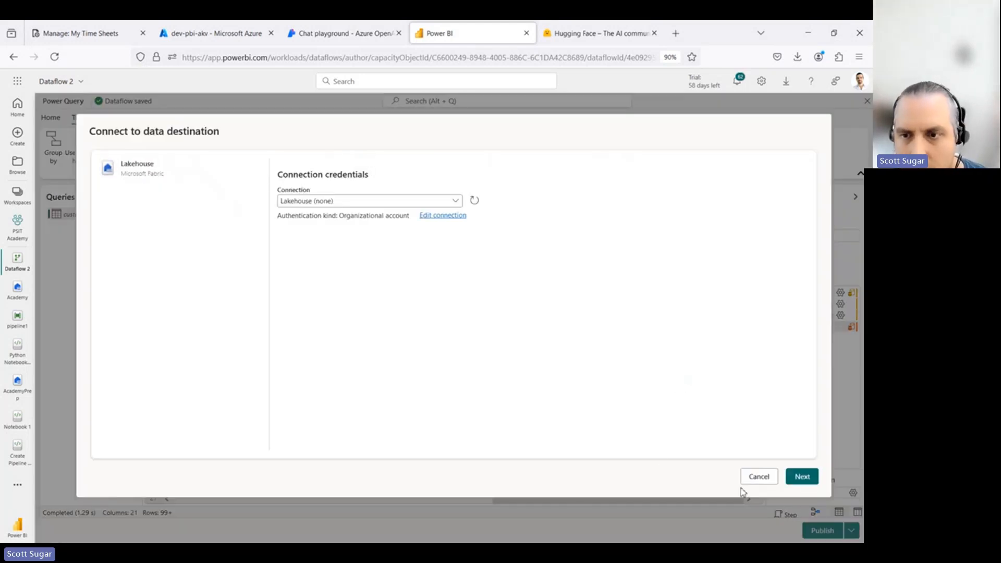
{"action": "left_click", "coordinate": [802, 477]}
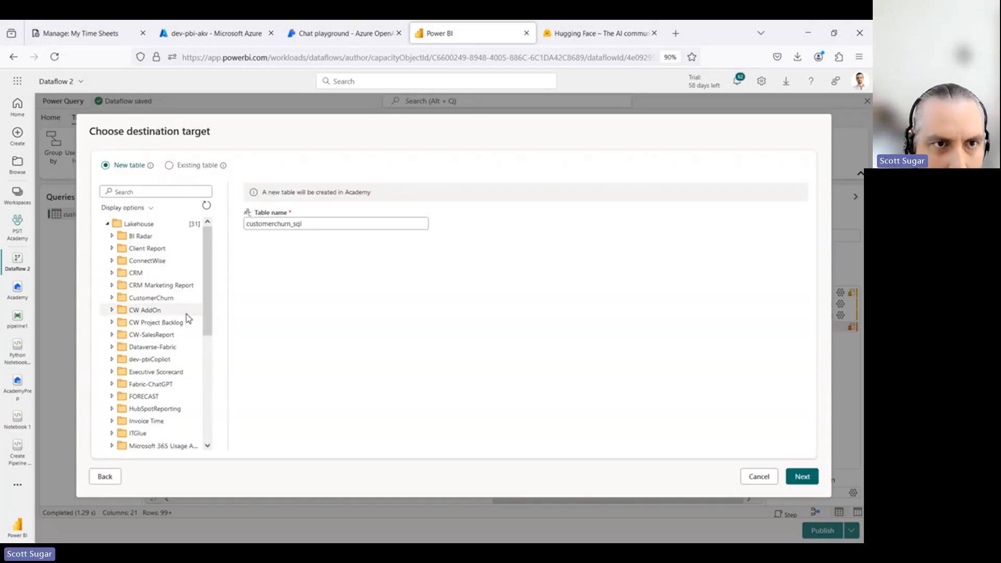
{"action": "scroll", "coordinate": [185, 315], "scroll_direction": "down", "scroll_amount": 5}
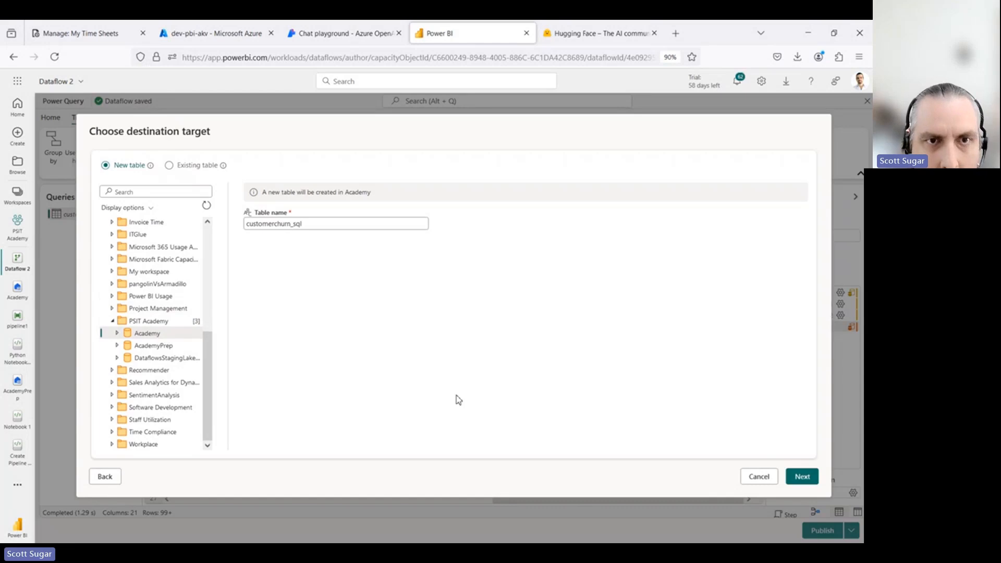
{"action": "left_click", "coordinate": [816, 472]}
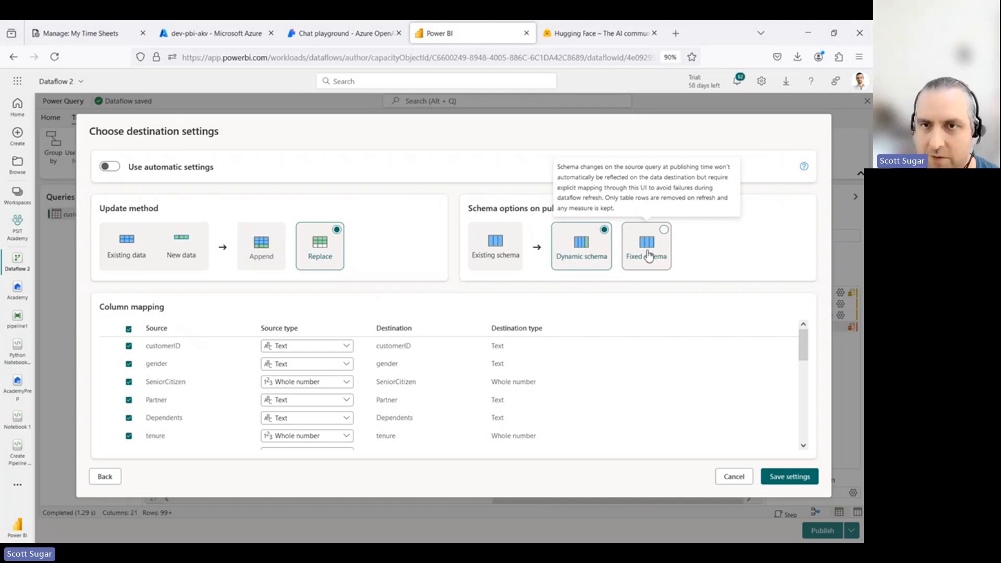
{"action": "left_click", "coordinate": [790, 476]}
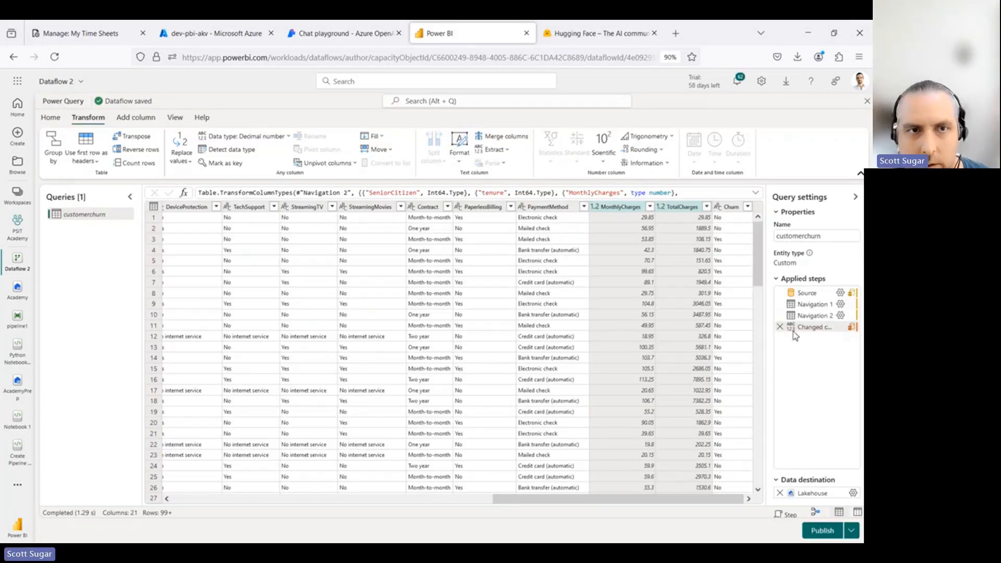
Publish the dataflow and start a refresh of Dataflow 2 in the PSIT Academy workspace.
{"action": "left_click", "coordinate": [823, 532]}
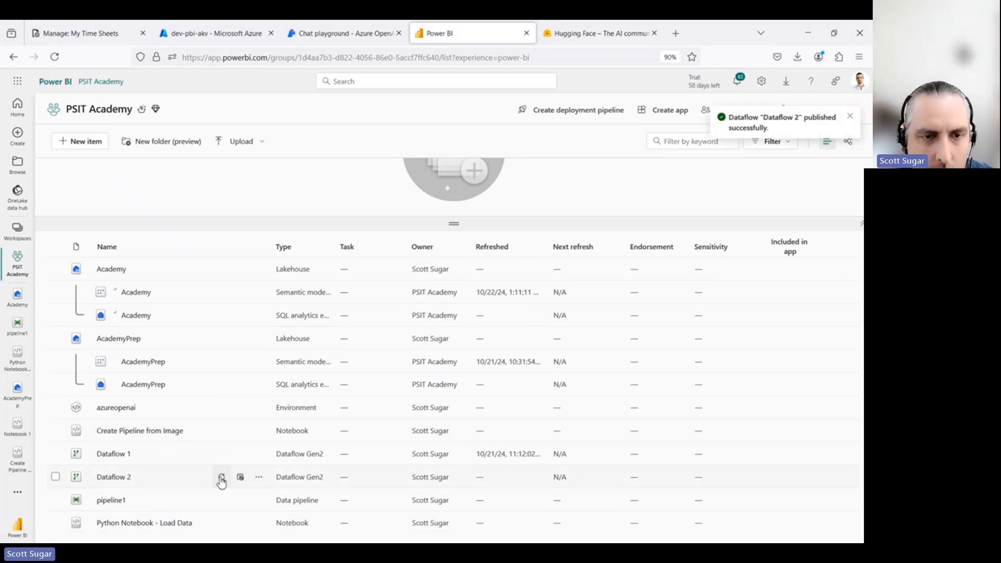
{"action": "left_click", "coordinate": [221, 478]}
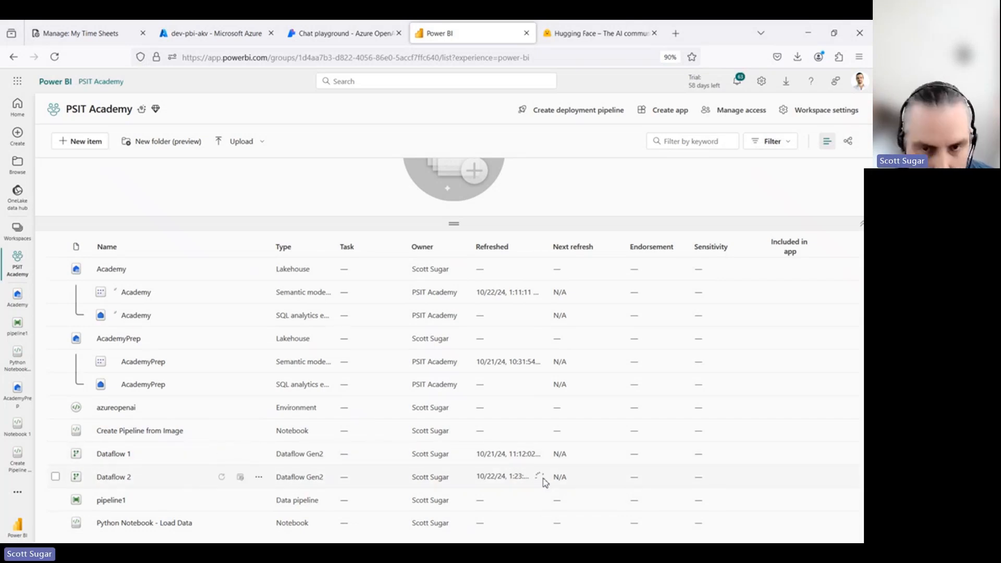
Try a weekly refresh schedule with failure notifications to additional contacts in the Dataflow 2 settings, and discard the changes.
{"action": "left_click", "coordinate": [258, 476]}
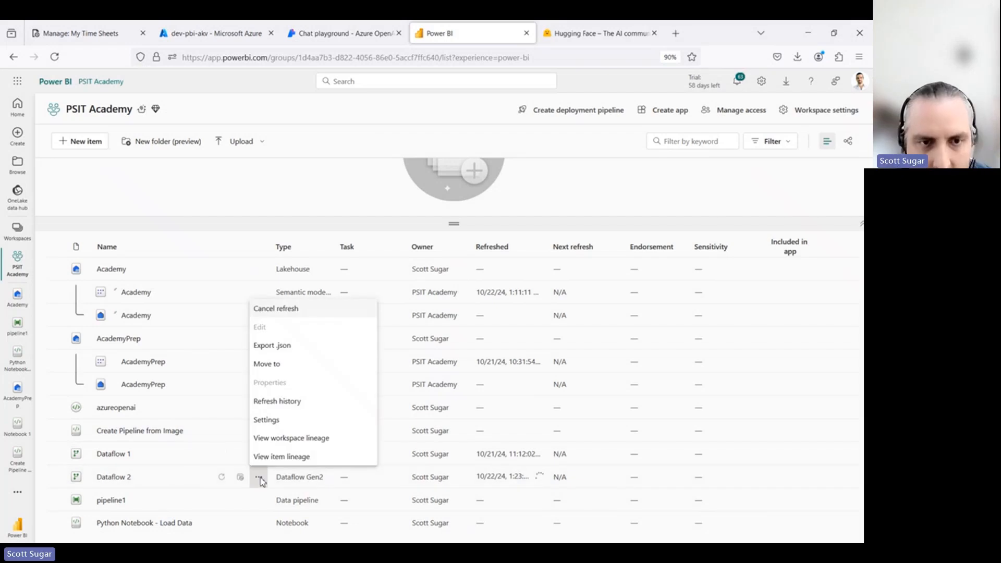
{"action": "left_click", "coordinate": [277, 426]}
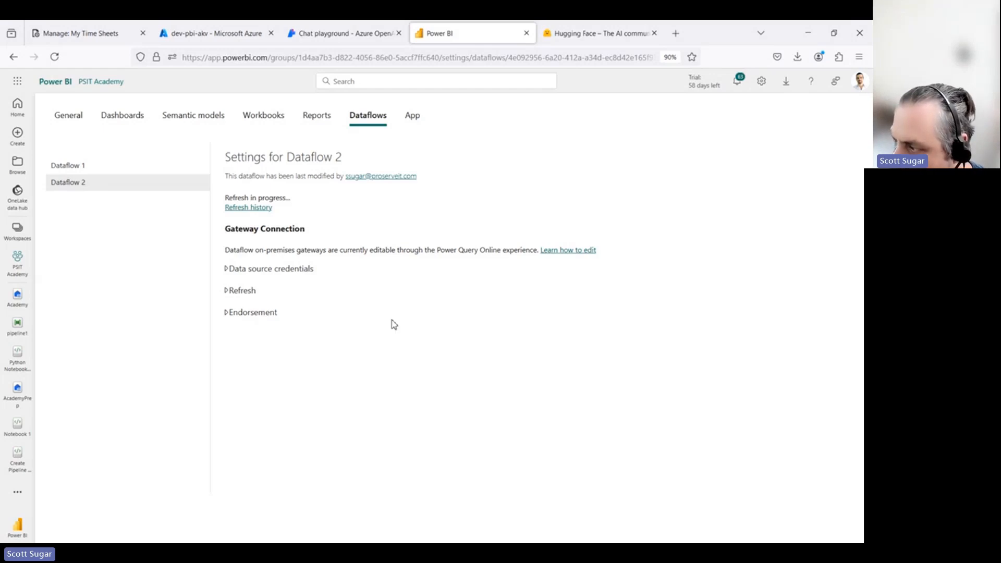
{"action": "left_click", "coordinate": [227, 293]}
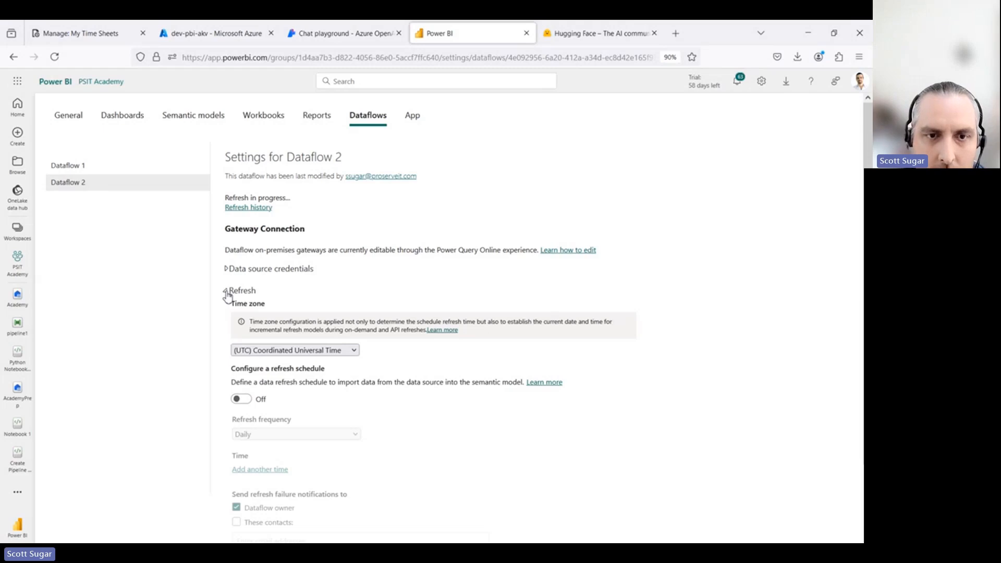
{"action": "scroll", "coordinate": [323, 397], "scroll_direction": "down", "scroll_amount": 2}
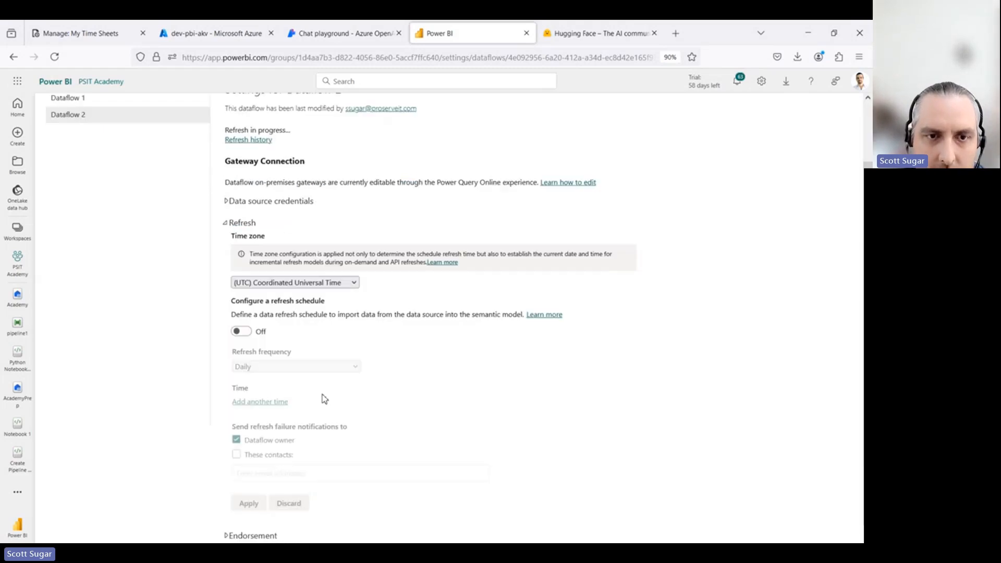
{"action": "left_click", "coordinate": [249, 329]}
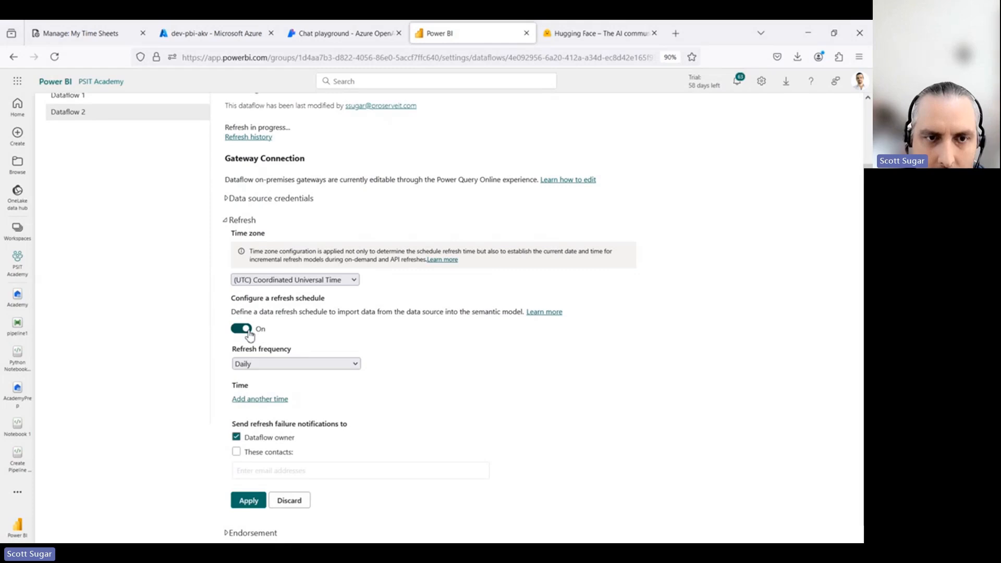
{"action": "left_click", "coordinate": [316, 363]}
{"action": "left_click", "coordinate": [304, 381]}
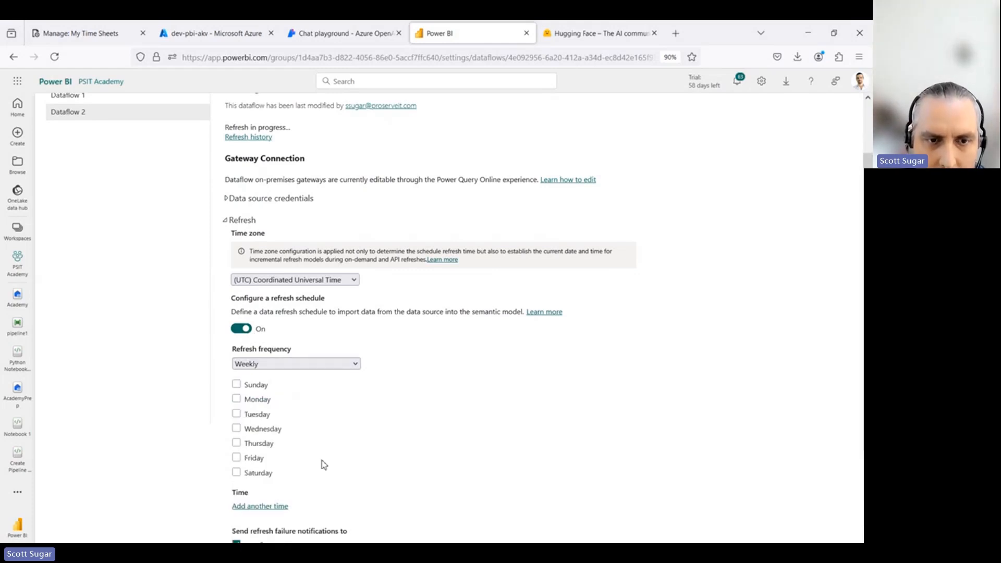
{"action": "scroll", "coordinate": [323, 464], "scroll_direction": "down", "scroll_amount": 3}
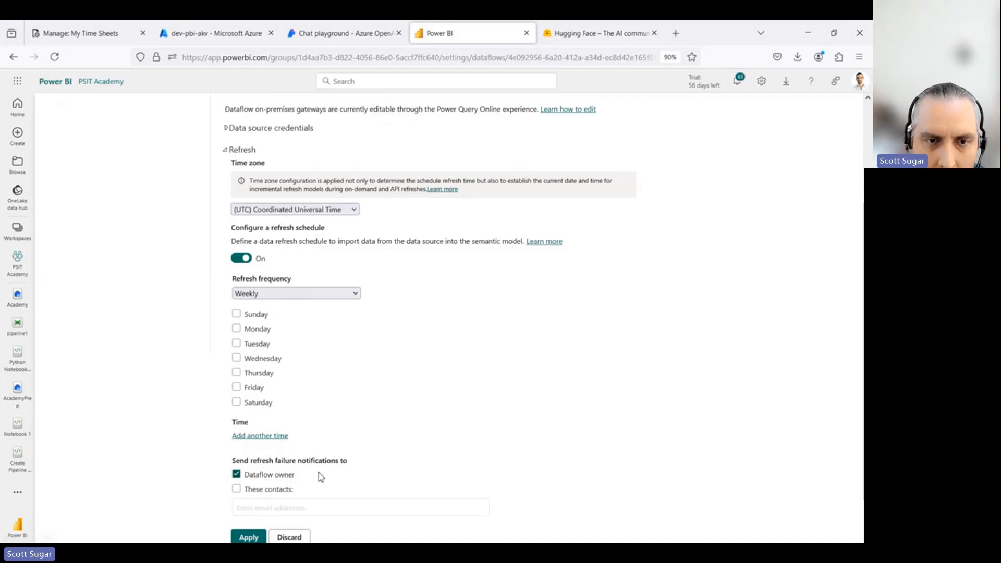
{"action": "scroll", "coordinate": [318, 473], "scroll_direction": "down", "scroll_amount": 2}
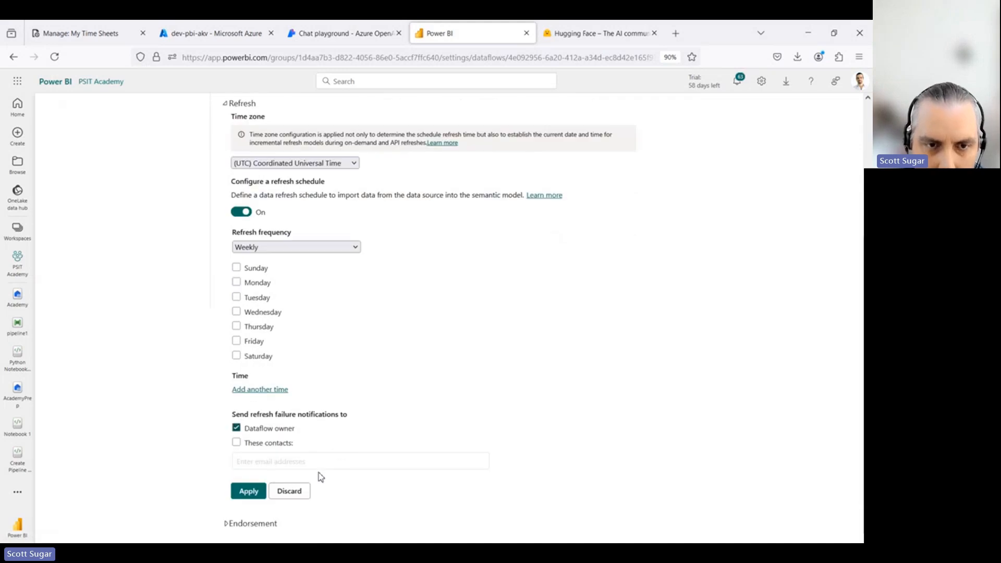
{"action": "left_click", "coordinate": [237, 446]}
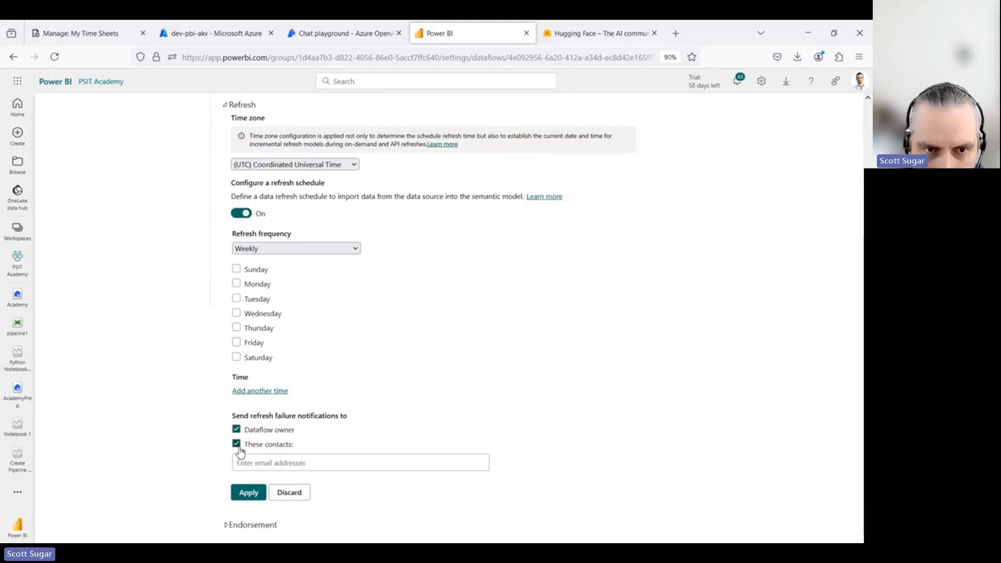
{"action": "left_click", "coordinate": [289, 494]}
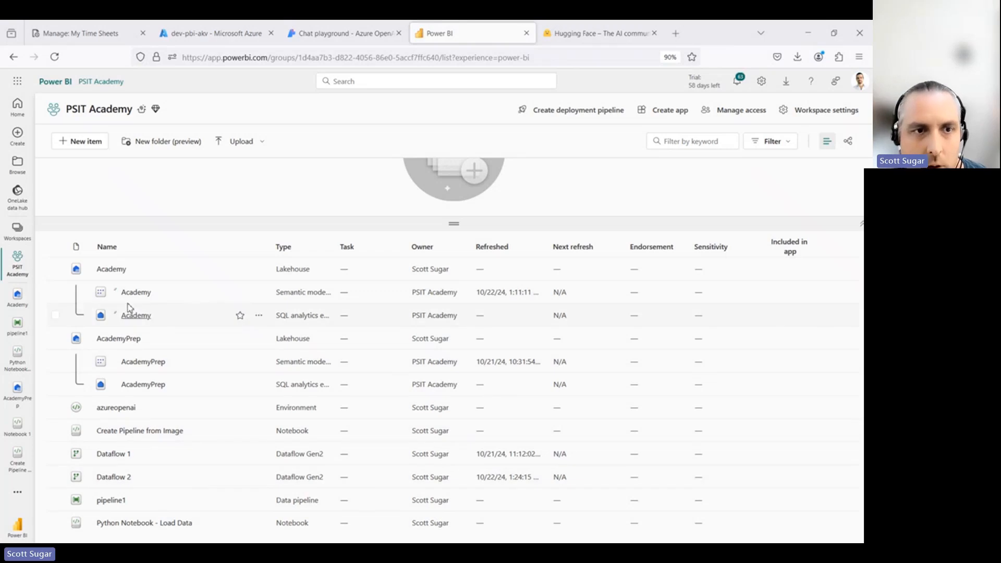
Open the Academy lakehouse from the workspace and refresh its Tables list until the new table is loaded.
{"action": "left_click", "coordinate": [111, 270]}
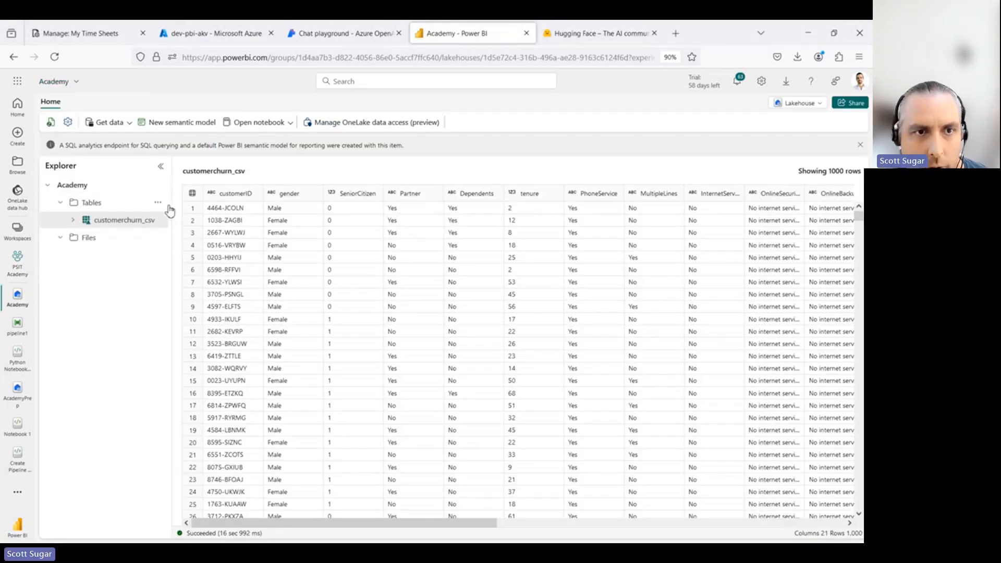
{"action": "left_click", "coordinate": [157, 202]}
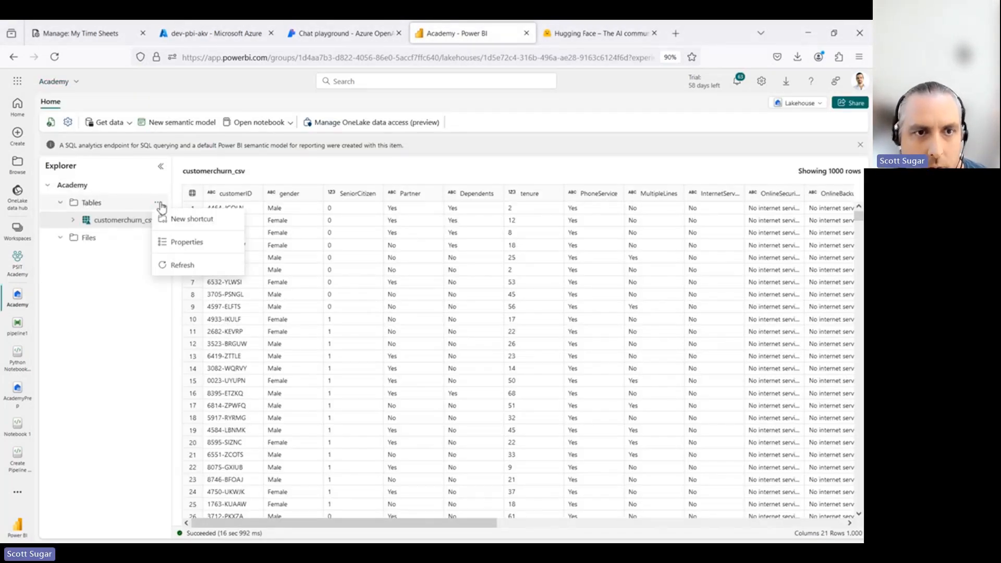
{"action": "left_click", "coordinate": [180, 266]}
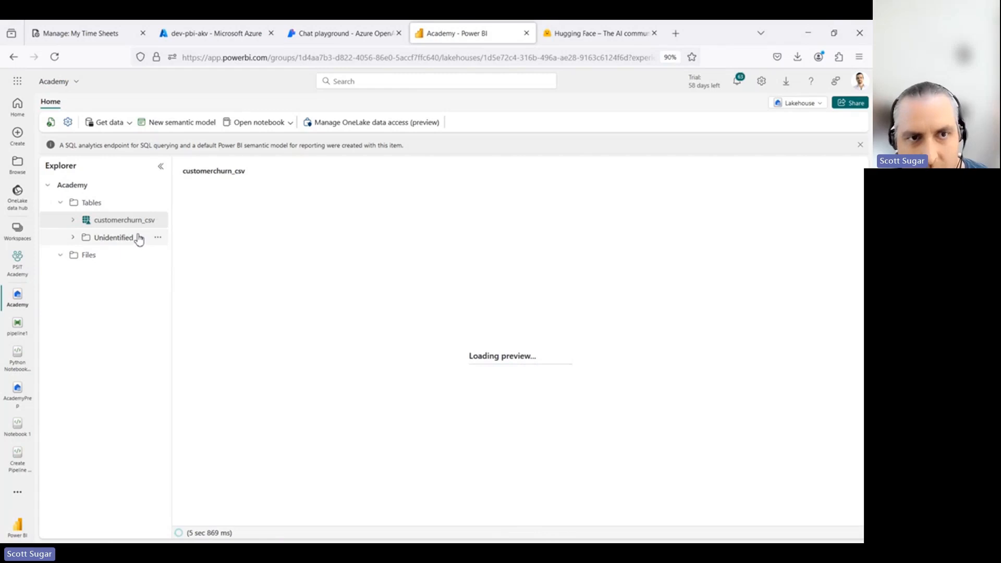
{"action": "left_click", "coordinate": [158, 205]}
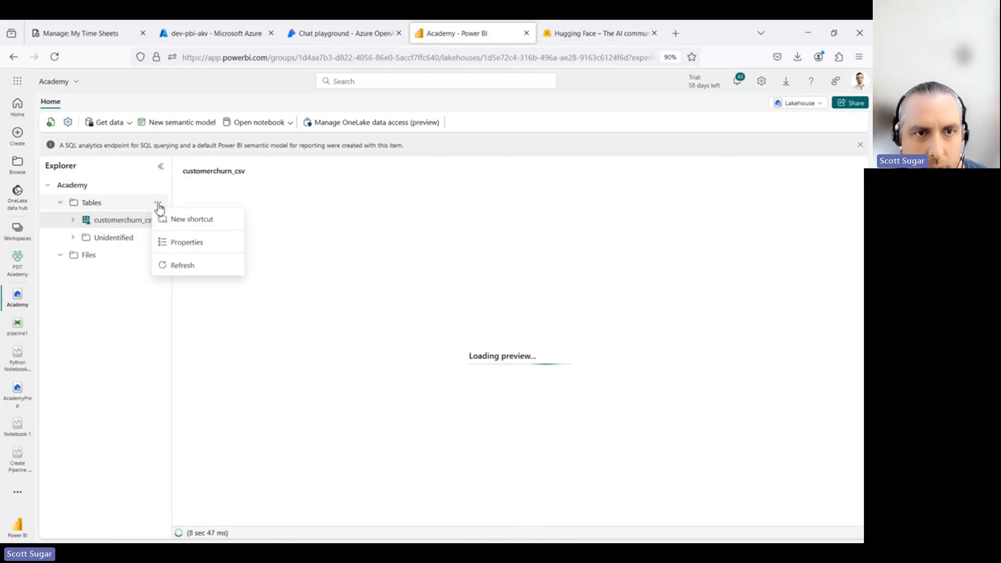
{"action": "left_click", "coordinate": [182, 266]}
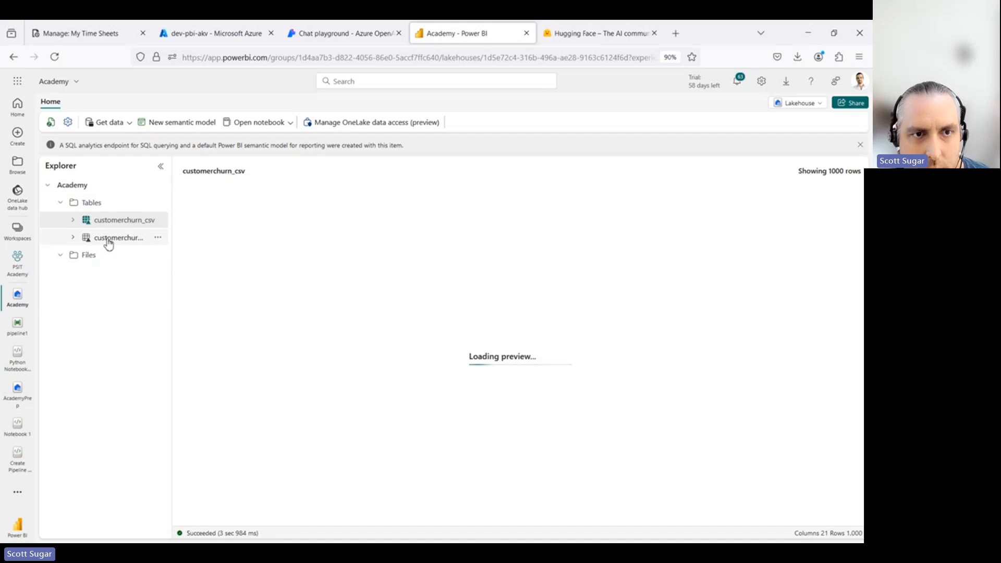
Preview the customerchurn_sql table and examine its rows and columns.
{"action": "left_click", "coordinate": [108, 240]}
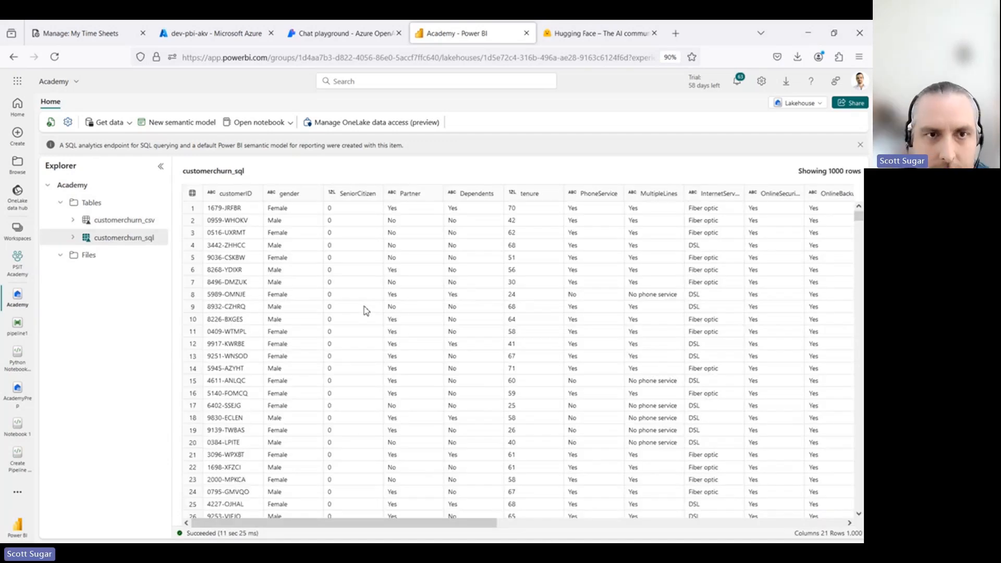
{"action": "scroll", "coordinate": [365, 311], "scroll_direction": "down", "scroll_amount": 2}
{"action": "scroll", "coordinate": [365, 311], "scroll_direction": "right", "scroll_amount": 1}
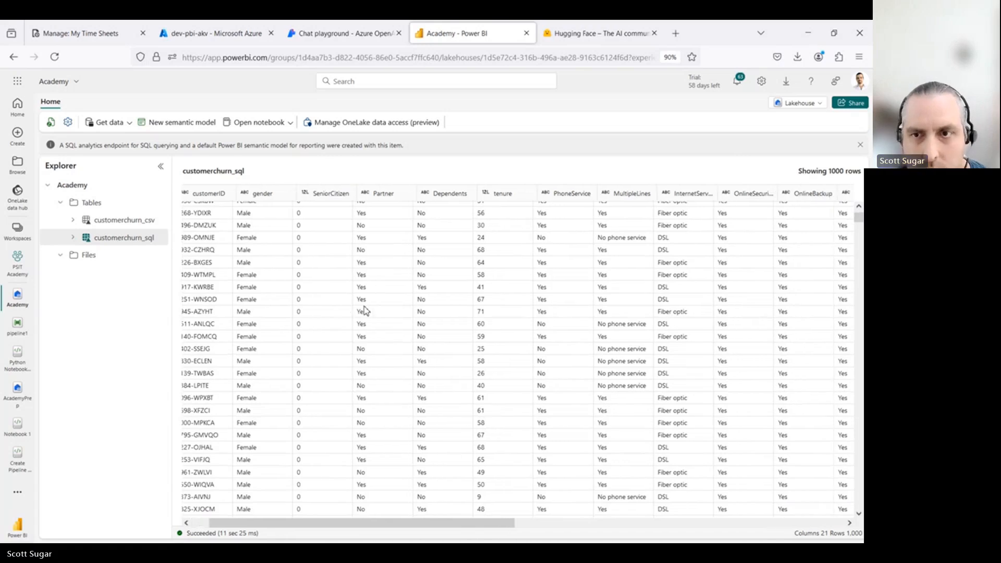
{"action": "scroll", "coordinate": [365, 311], "scroll_direction": "right", "scroll_amount": 6}
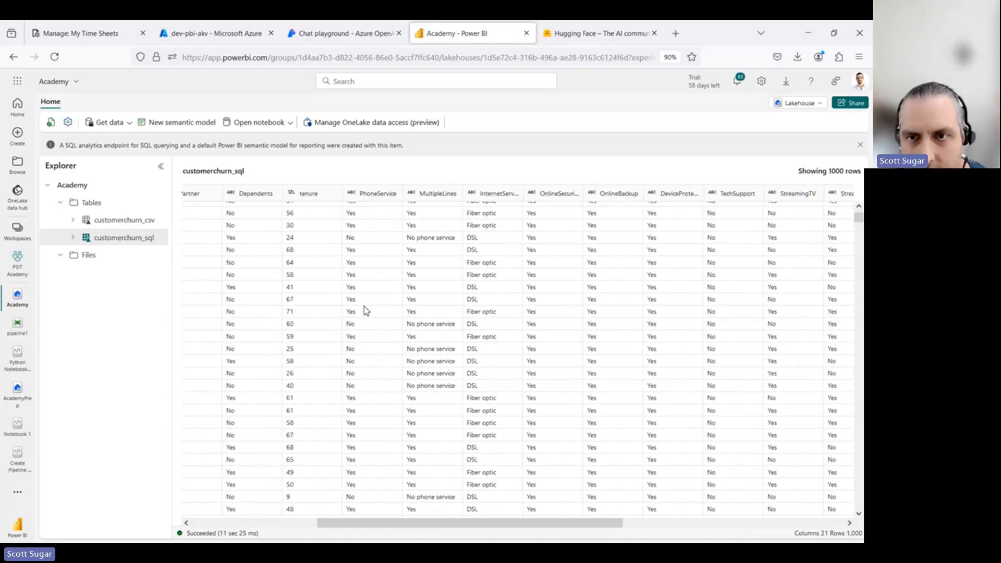
{"action": "scroll", "coordinate": [365, 311], "scroll_direction": "left", "scroll_amount": 4}
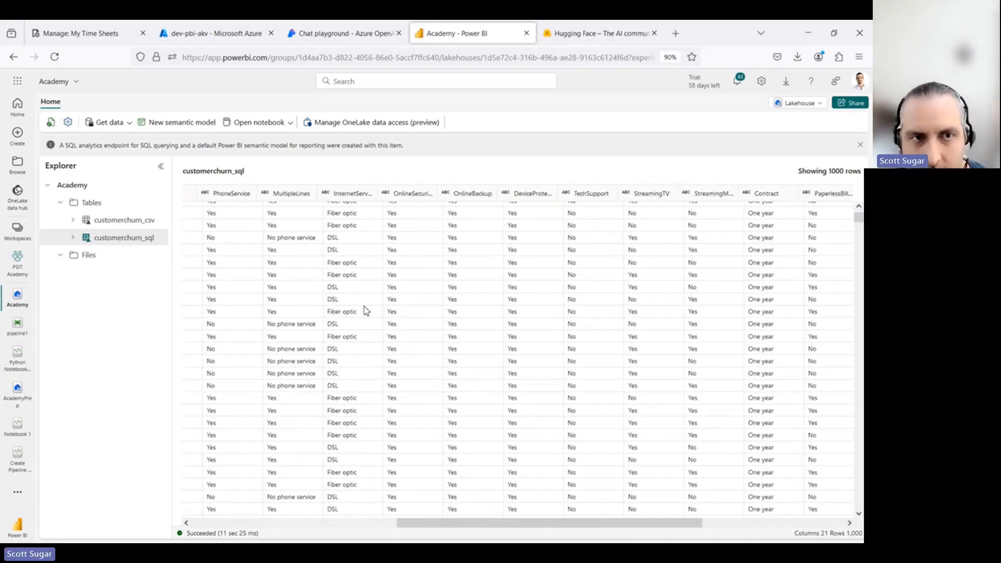
{"action": "scroll", "coordinate": [365, 310], "scroll_direction": "left", "scroll_amount": 5}
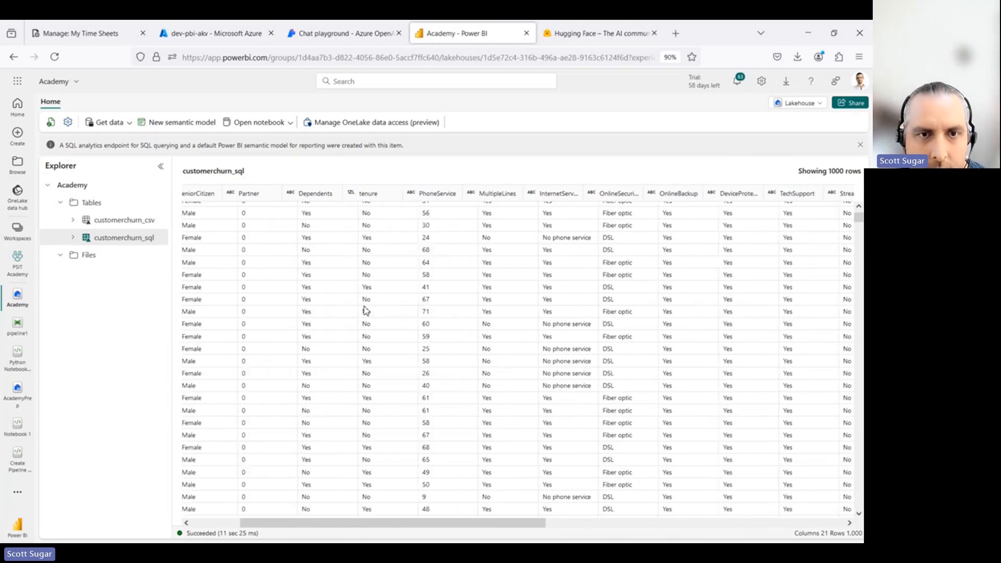
{"action": "scroll", "coordinate": [365, 311], "scroll_direction": "right", "scroll_amount": 2}
{"action": "scroll", "coordinate": [366, 311], "scroll_direction": "left", "scroll_amount": 3}
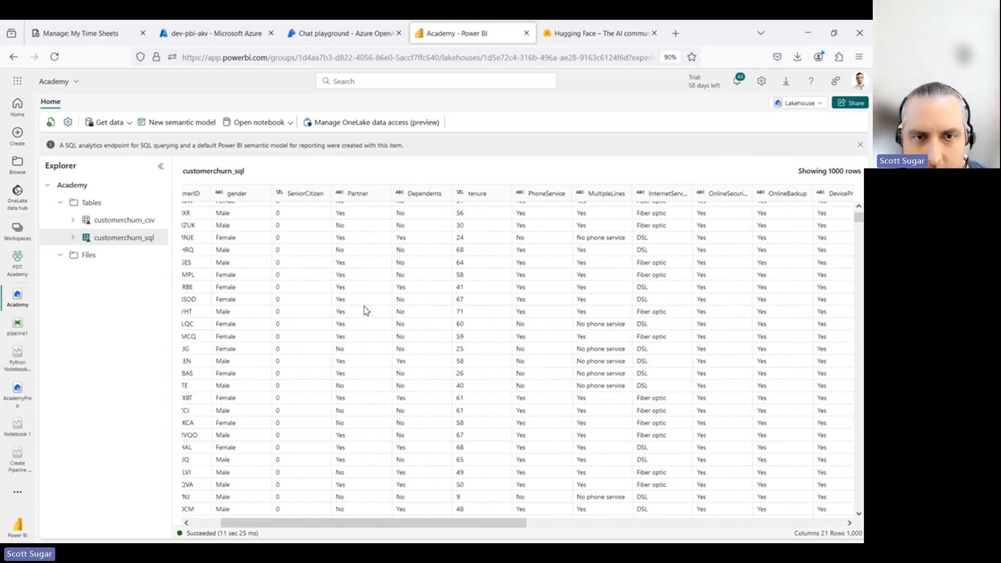
{"action": "scroll", "coordinate": [365, 311], "scroll_direction": "left", "scroll_amount": 1}
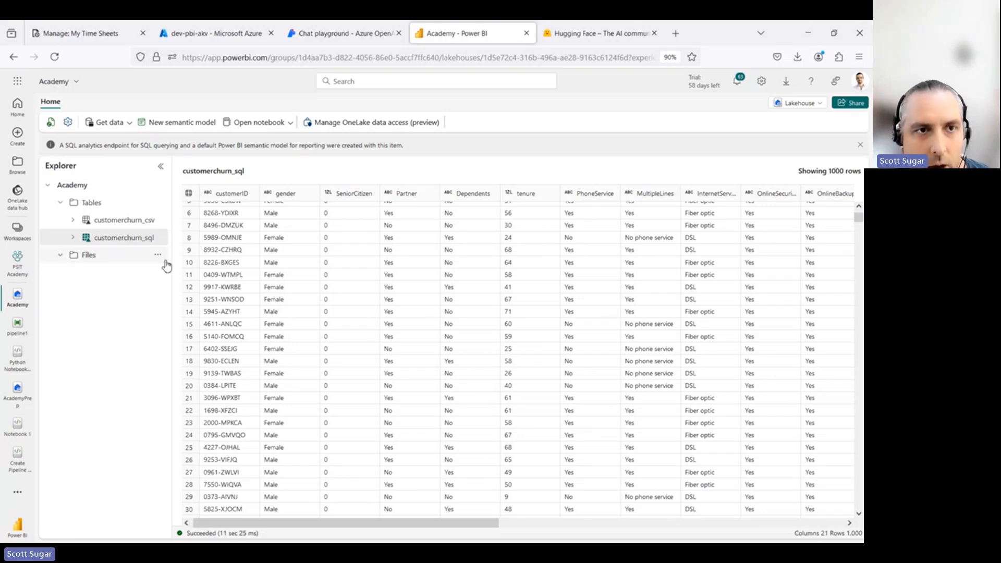
Reopen Dataflow 2 from the PSIT Academy workspace to view its customerchurn query, and close the editor.
{"action": "left_click", "coordinate": [19, 263]}
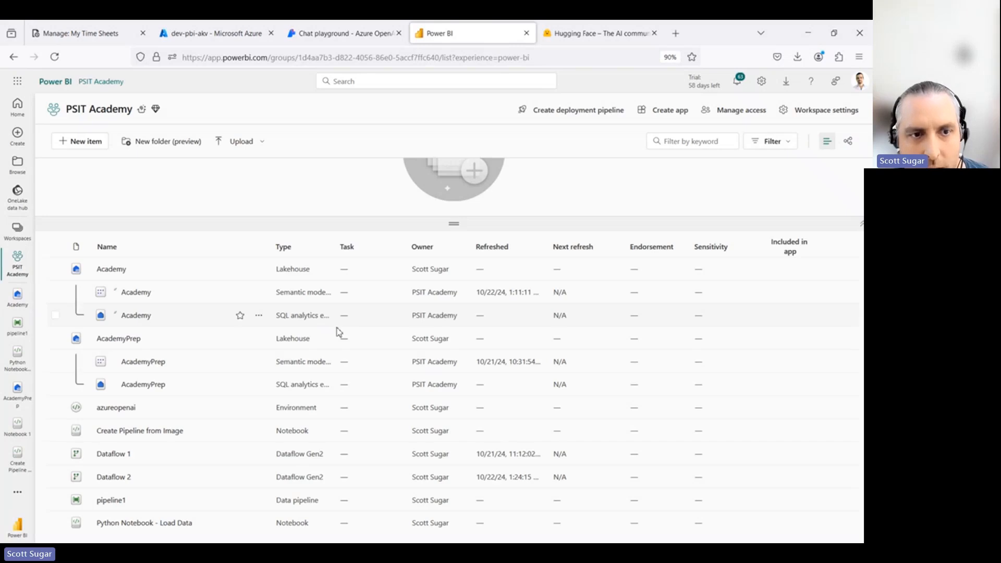
{"action": "left_click", "coordinate": [116, 477]}
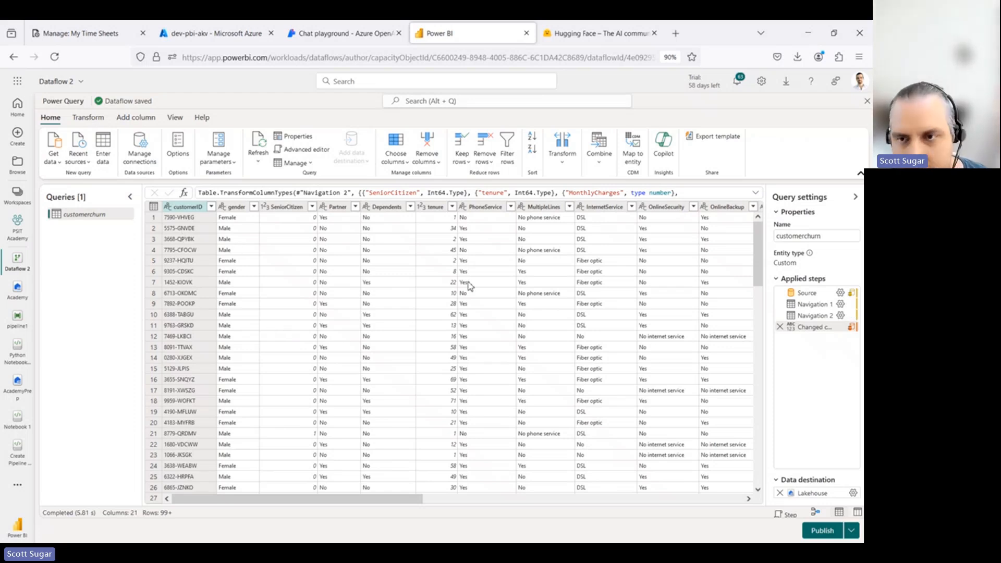
{"action": "left_click", "coordinate": [868, 101]}
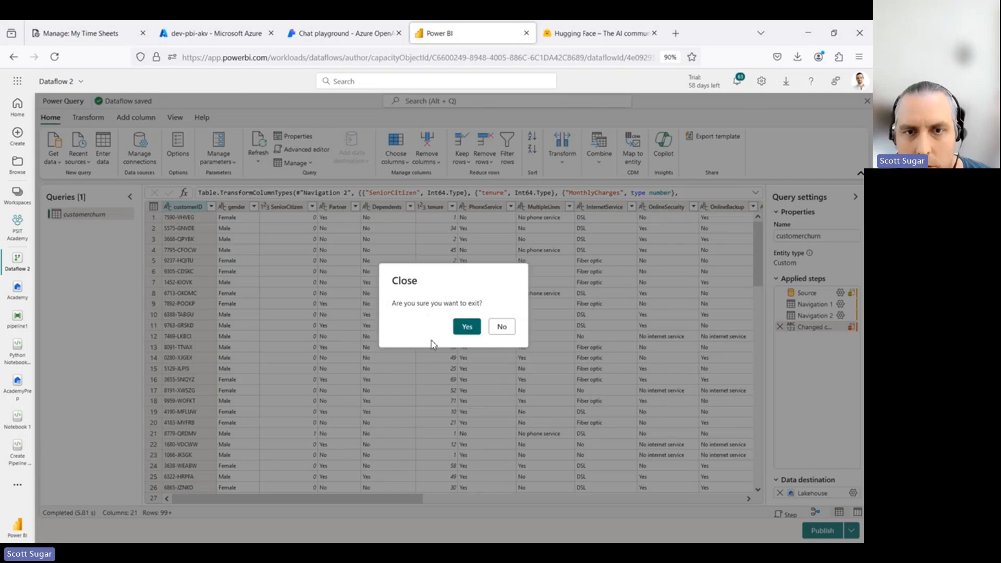
{"action": "left_click", "coordinate": [465, 327]}
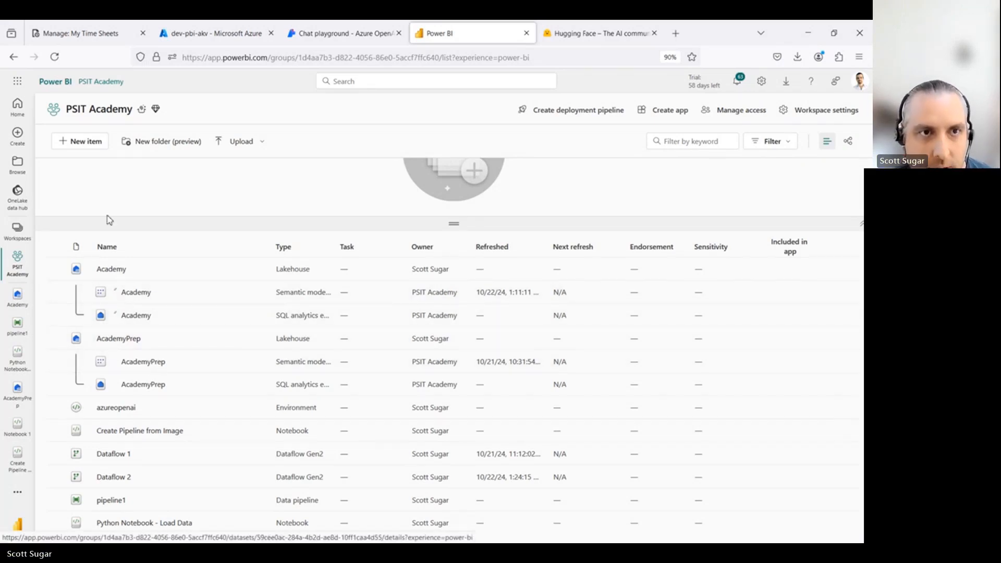
Create a new data pipeline named academy_pipeline from the Academy lakehouse.
{"action": "left_click", "coordinate": [86, 149]}
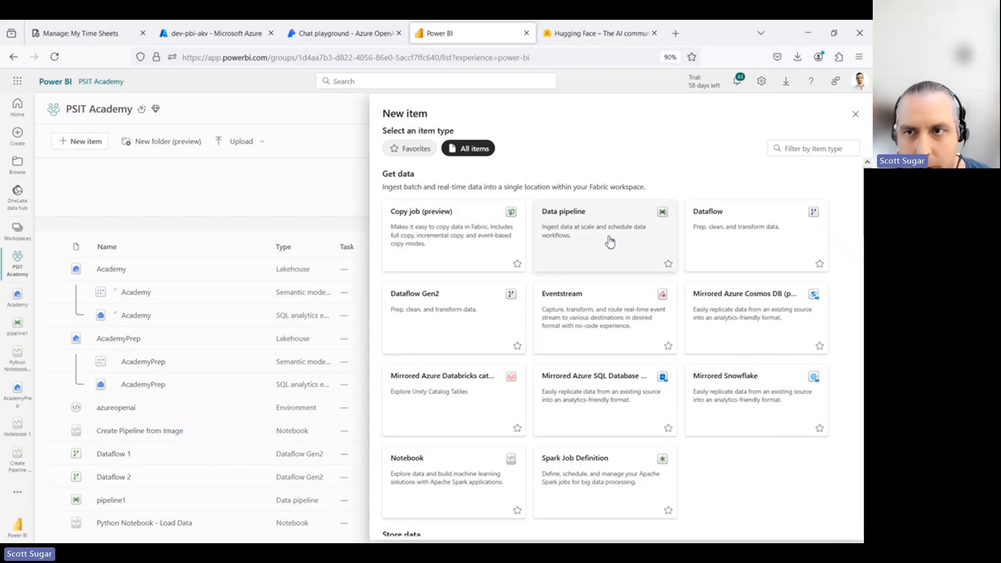
{"action": "left_click", "coordinate": [855, 113]}
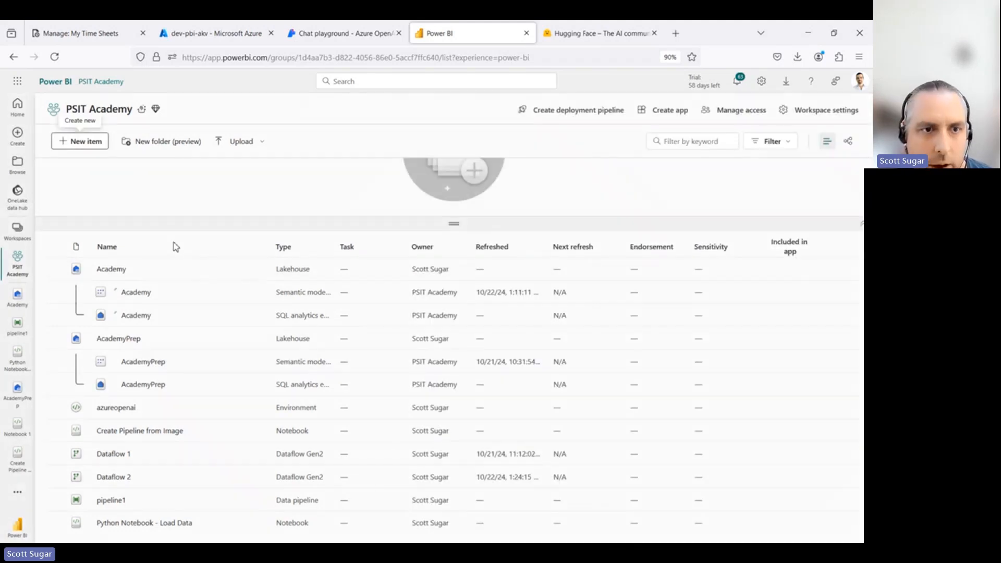
{"action": "left_click", "coordinate": [116, 269]}
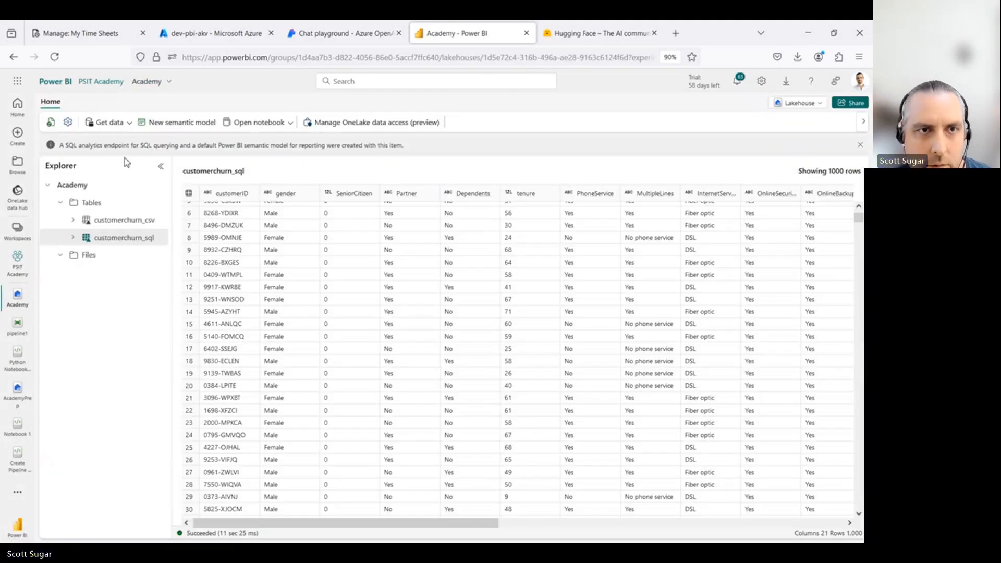
{"action": "left_click", "coordinate": [127, 123]}
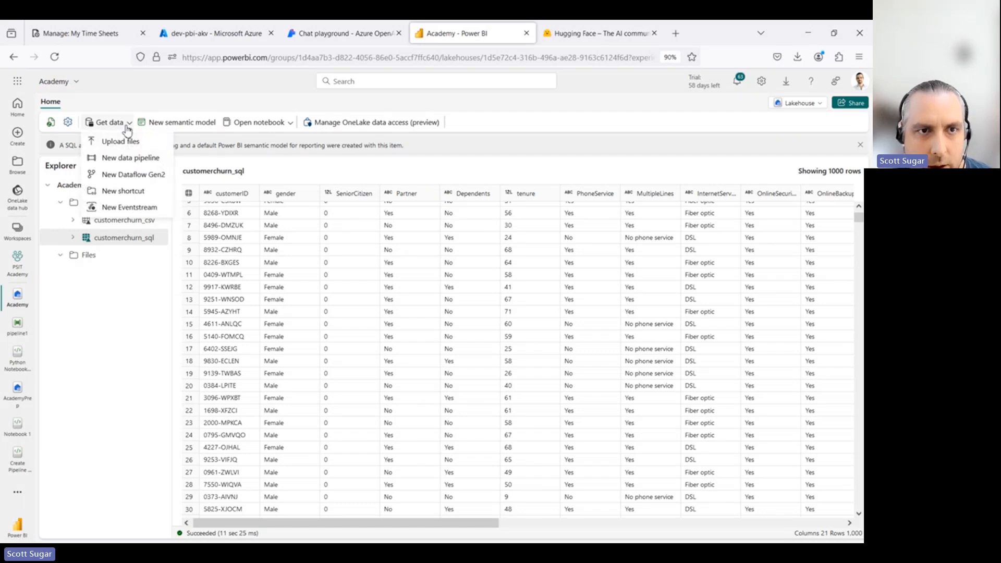
{"action": "left_click", "coordinate": [124, 160]}
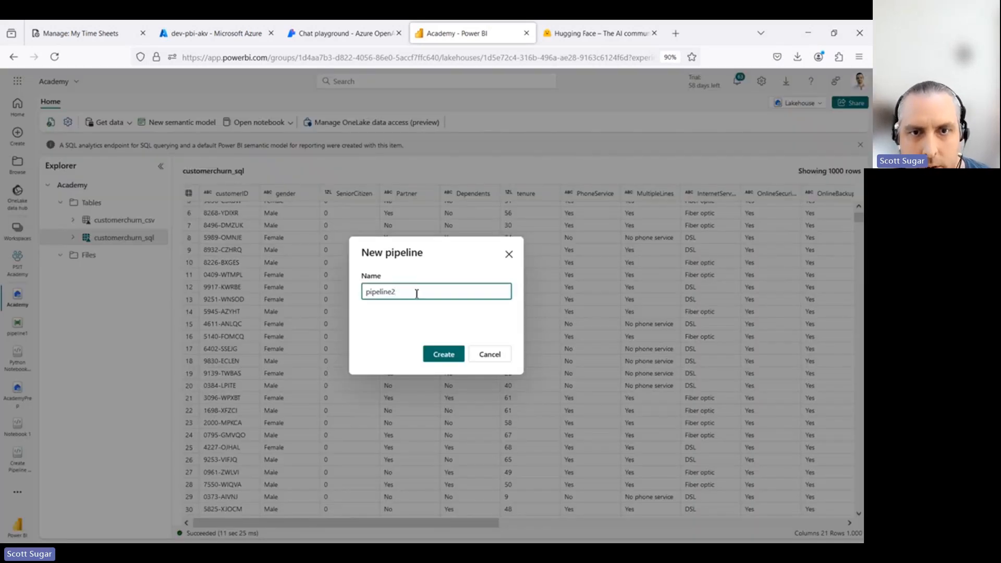
{"action": "double_click", "coordinate": [415, 292]}
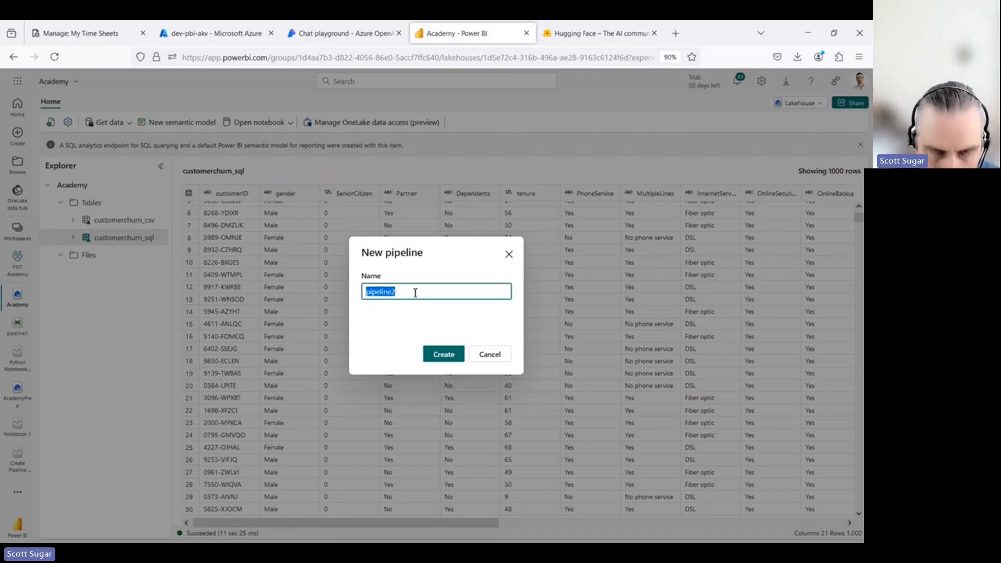
{"action": "type", "text": "academy"}
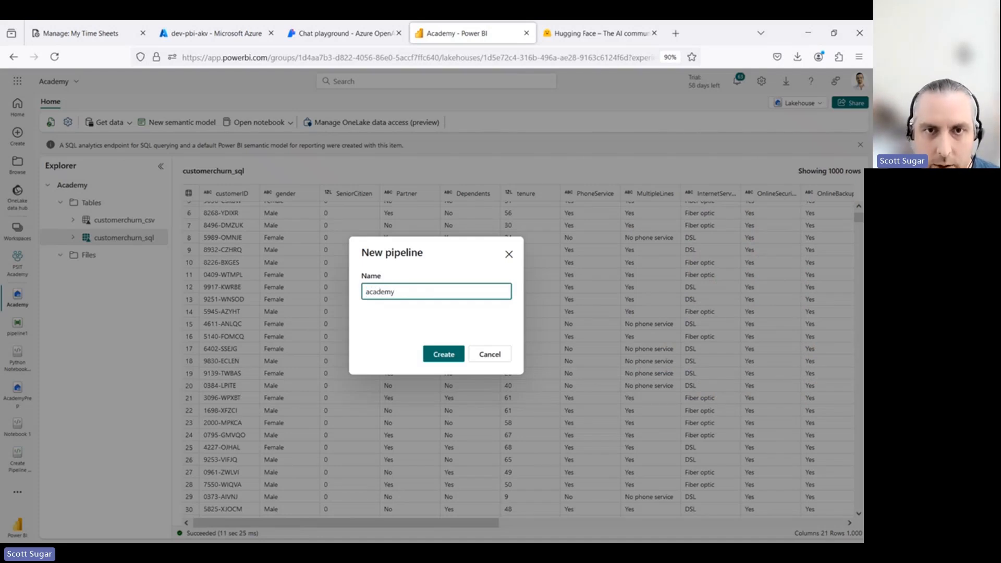
{"action": "type", "text": "_"}
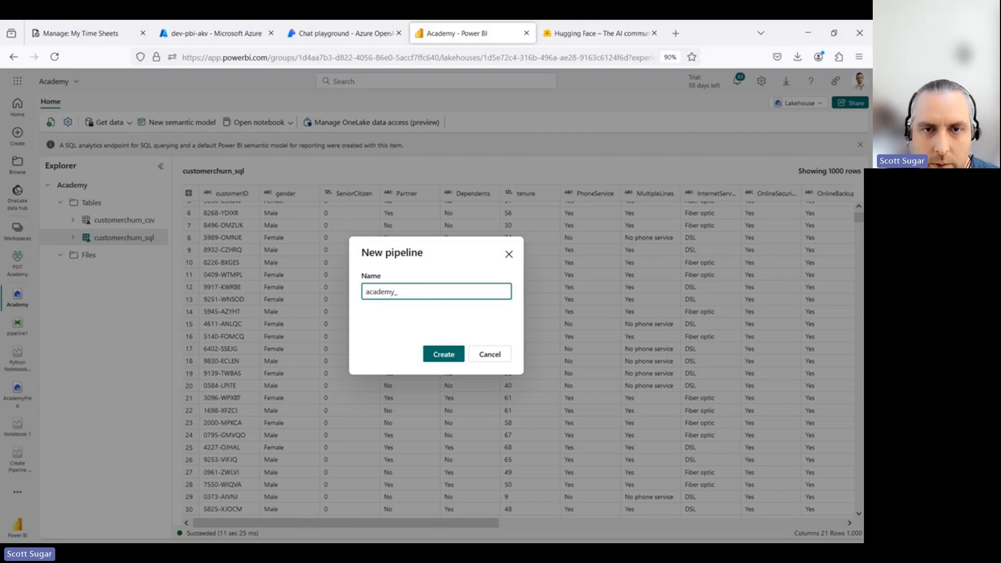
{"action": "type", "text": "pipeline"}
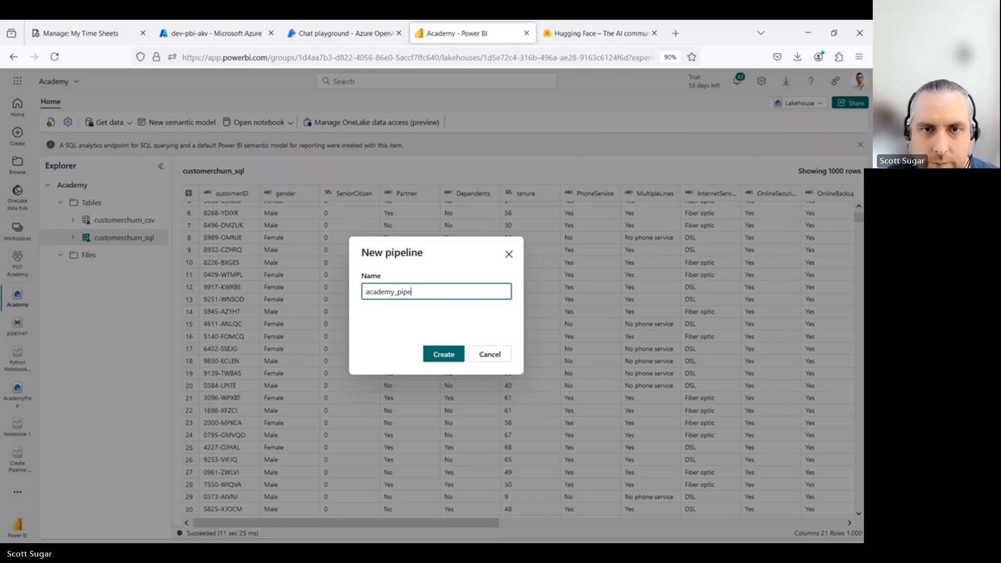
{"action": "left_click", "coordinate": [443, 360]}
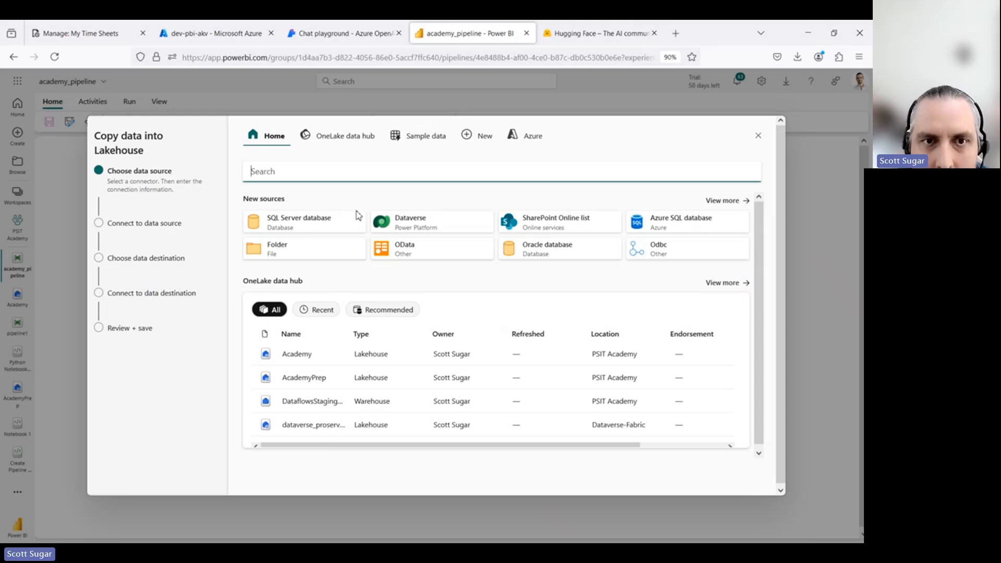
Choose SQL Server database as the copy source and connect to the server psitacademy.database.windows.net with the existing connection.
{"action": "left_click", "coordinate": [303, 226]}
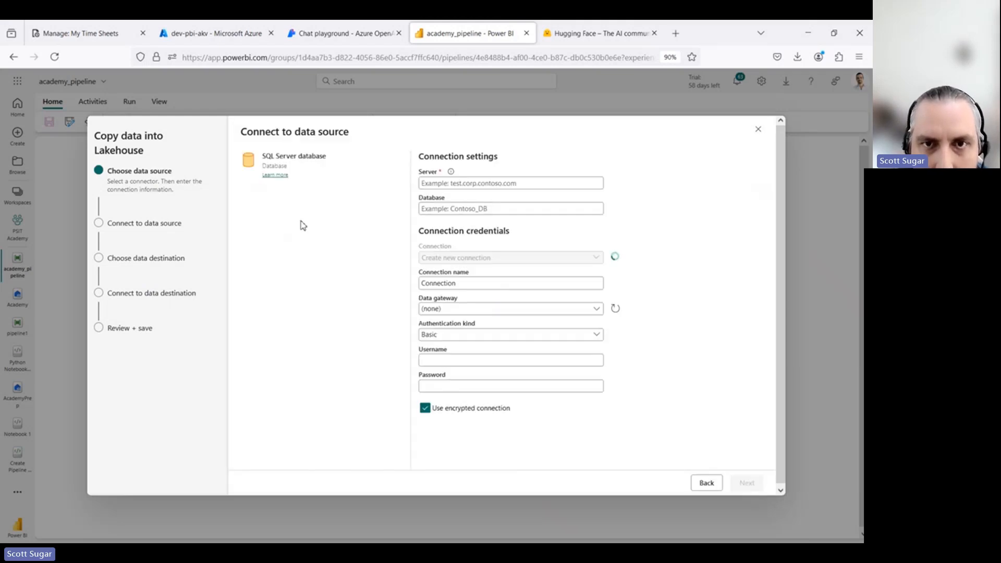
{"action": "left_click", "coordinate": [470, 183]}
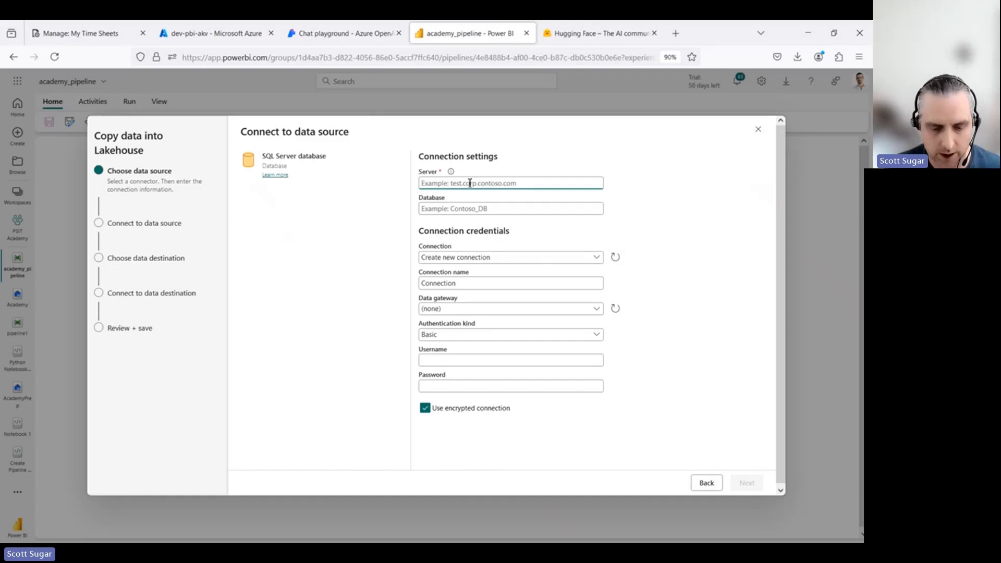
{"action": "type", "text": "psitaca"}
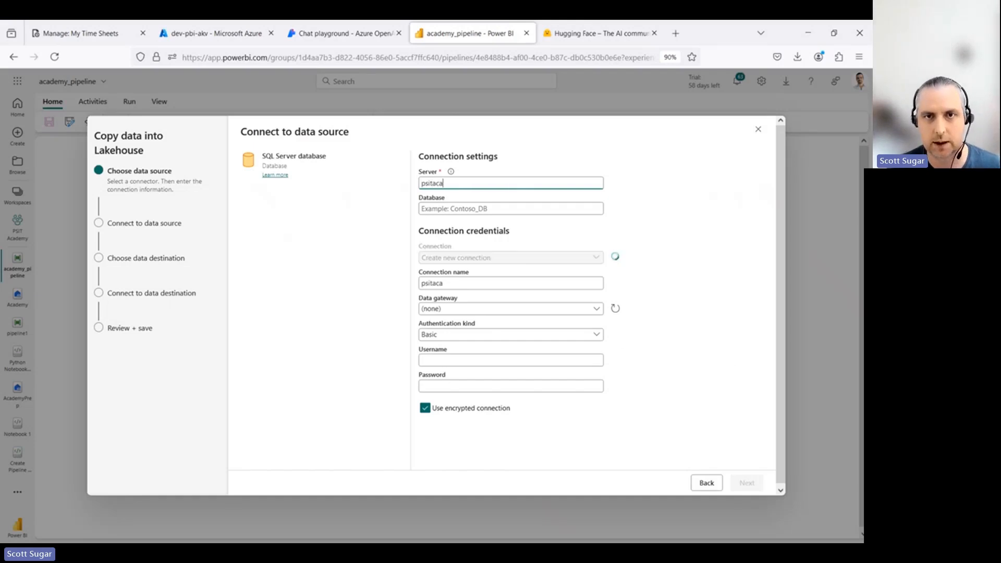
{"action": "type", "text": "demy.database."}
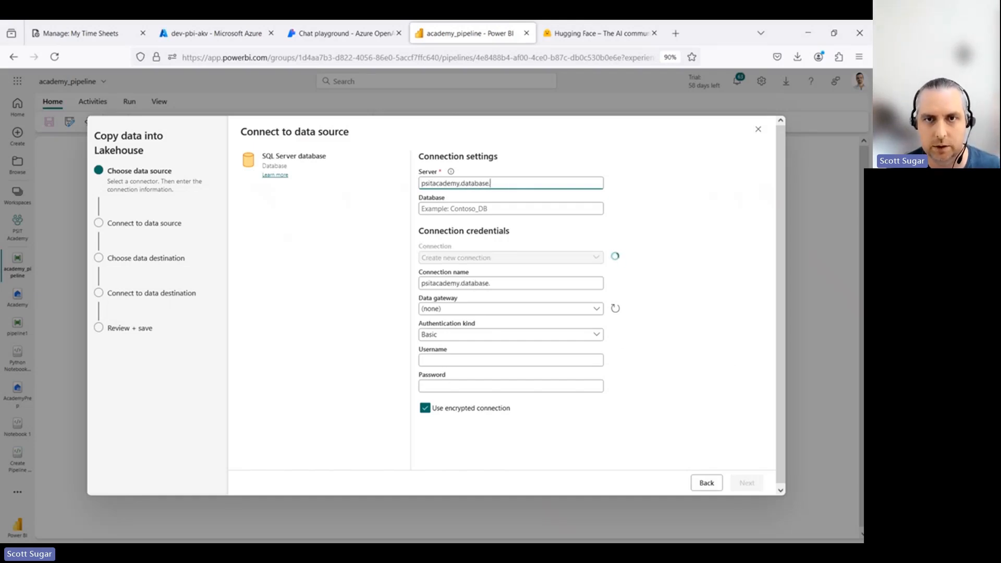
{"action": "type", "text": "windows.net"}
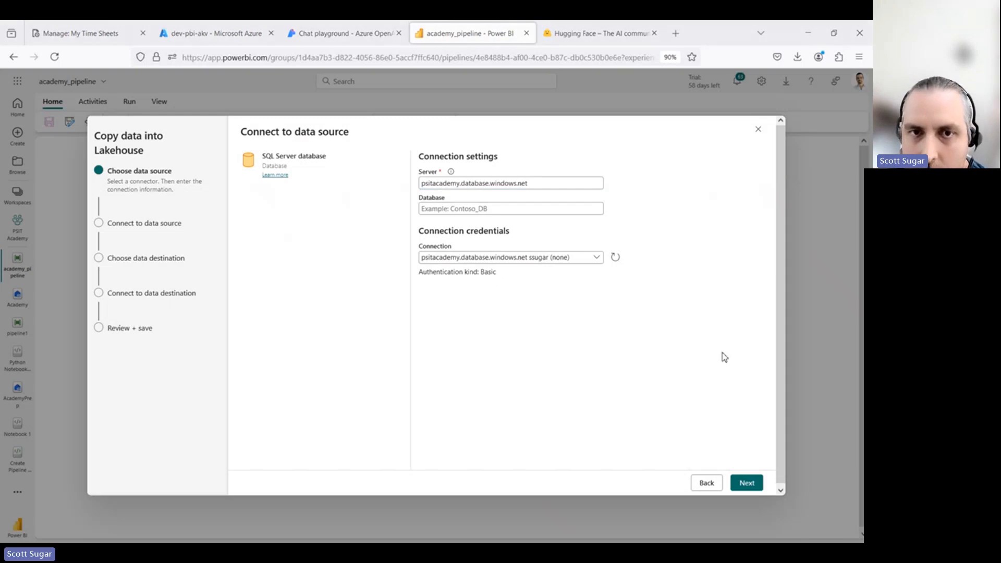
{"action": "left_click", "coordinate": [747, 483]}
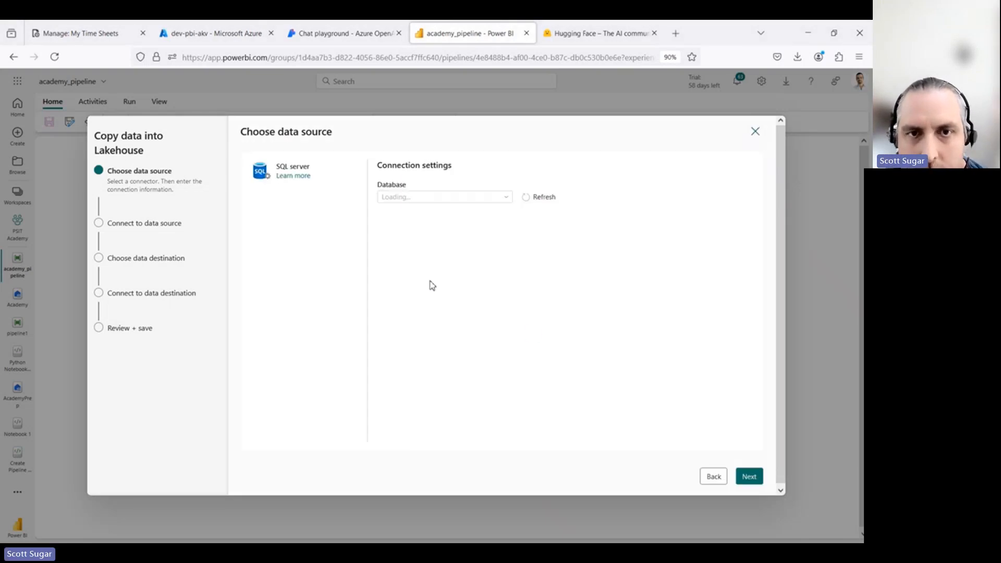
Select the psitacademy database and its dbo.customerchurn table as the data to copy.
{"action": "left_click", "coordinate": [467, 197]}
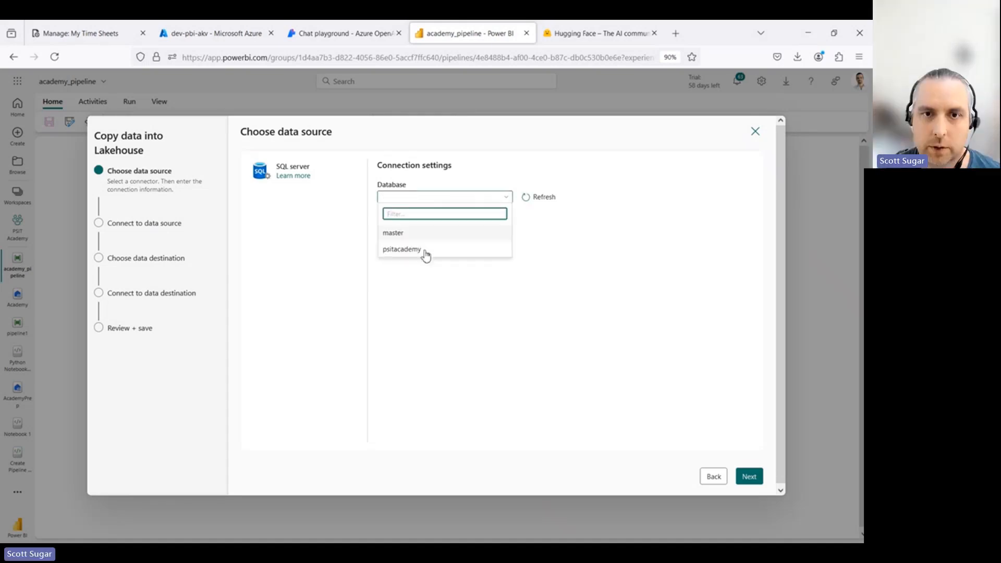
{"action": "left_click", "coordinate": [409, 250]}
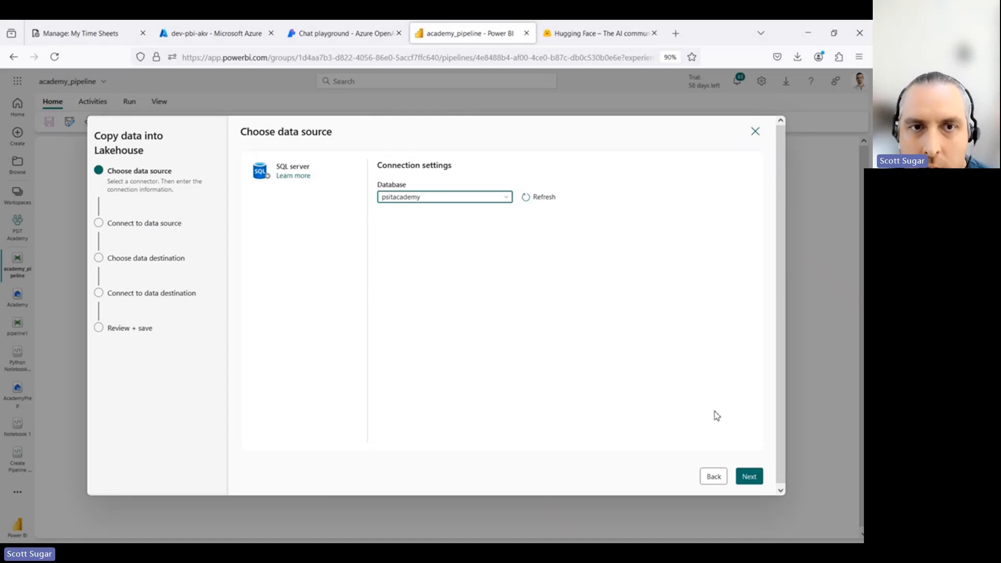
{"action": "left_click", "coordinate": [751, 478]}
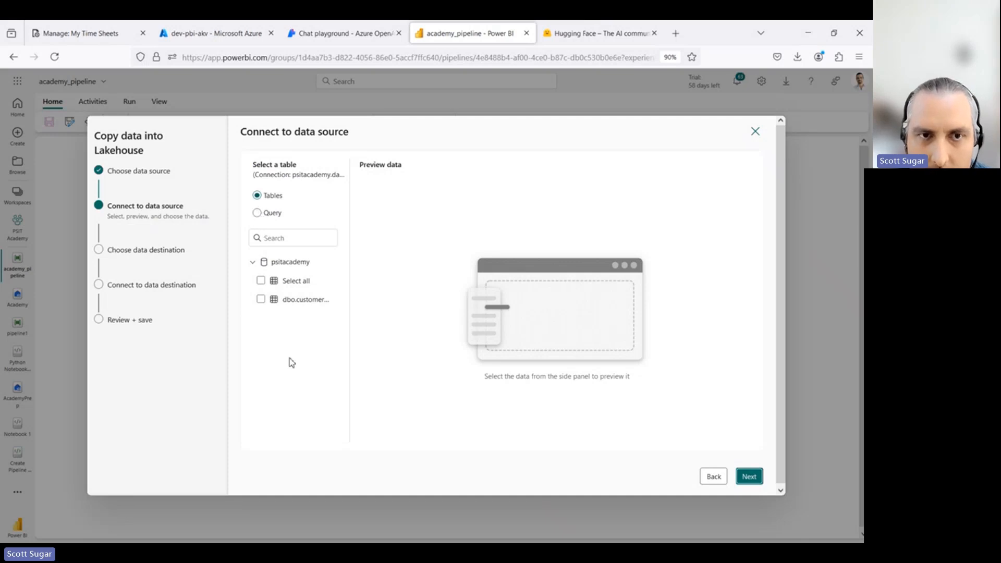
{"action": "left_click", "coordinate": [260, 301]}
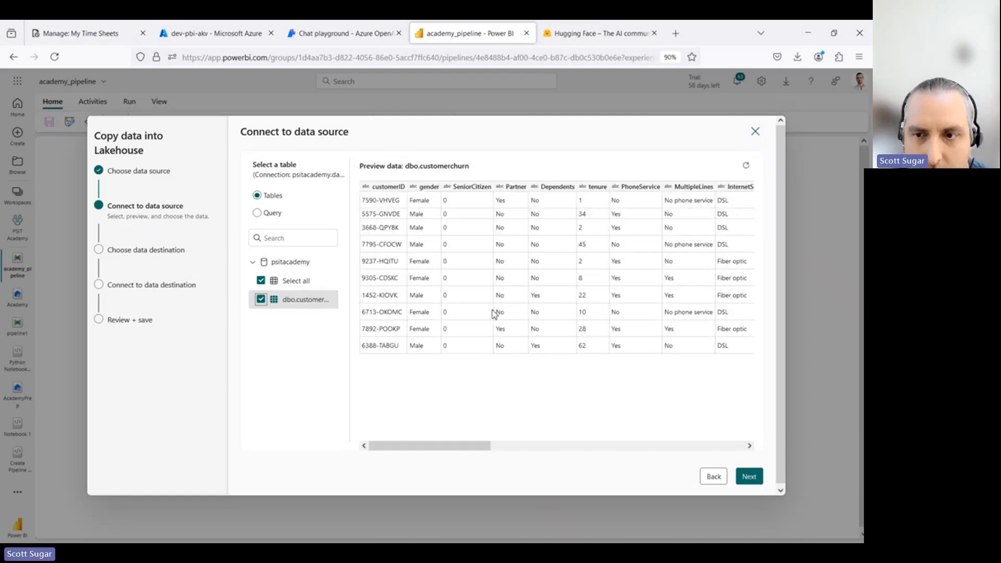
{"action": "left_click", "coordinate": [749, 477]}
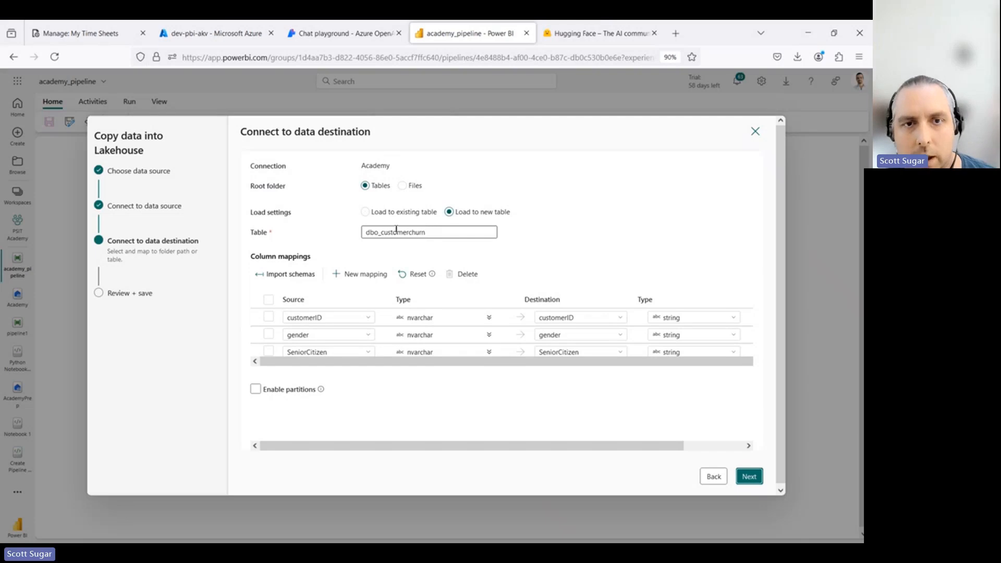
Name the new destination table customerchurn_sqlpipeline, review the column mappings, and accept the destination settings.
{"action": "left_click_drag", "start_coordinate": [384, 233], "coordinate": [335, 237]}
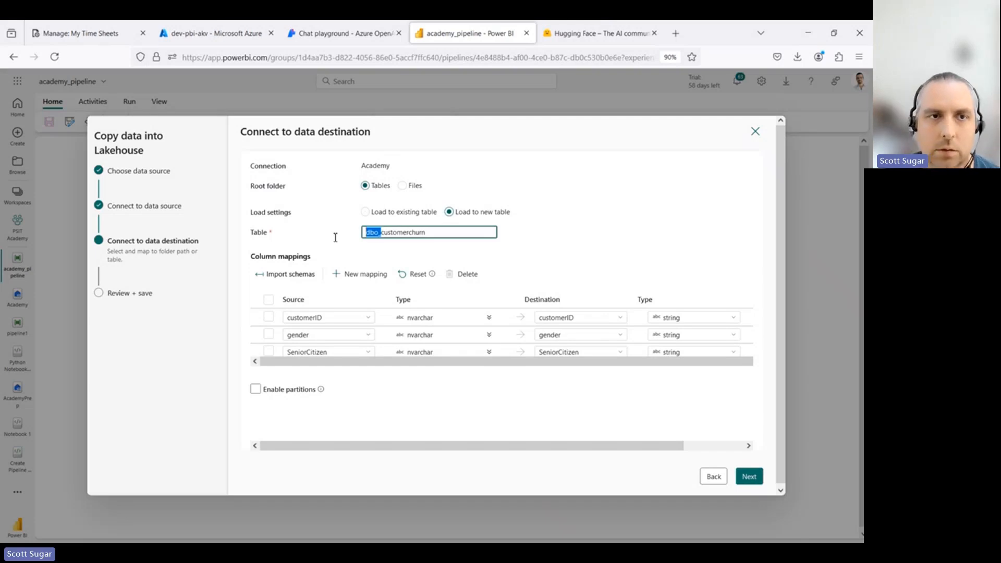
{"action": "key", "text": "BackSpace"}
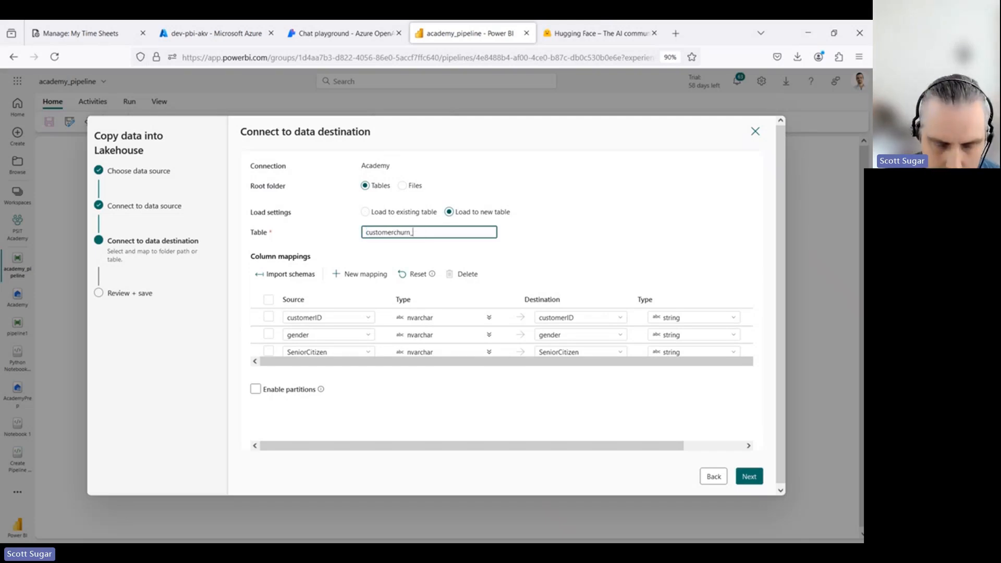
{"action": "type", "text": "_sqlpipeline"}
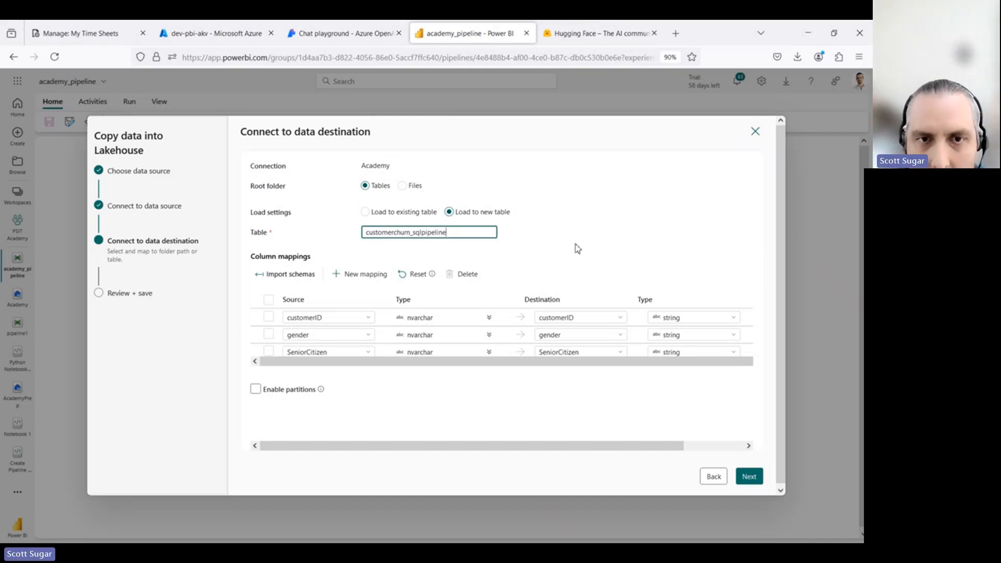
{"action": "scroll", "coordinate": [448, 319], "scroll_direction": "down", "scroll_amount": 5}
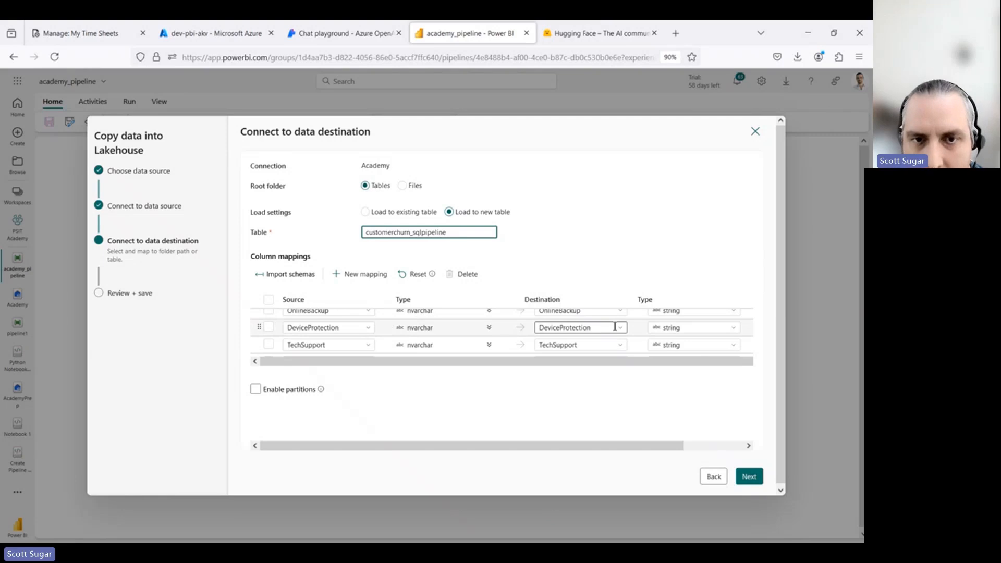
{"action": "scroll", "coordinate": [436, 328], "scroll_direction": "up", "scroll_amount": 3}
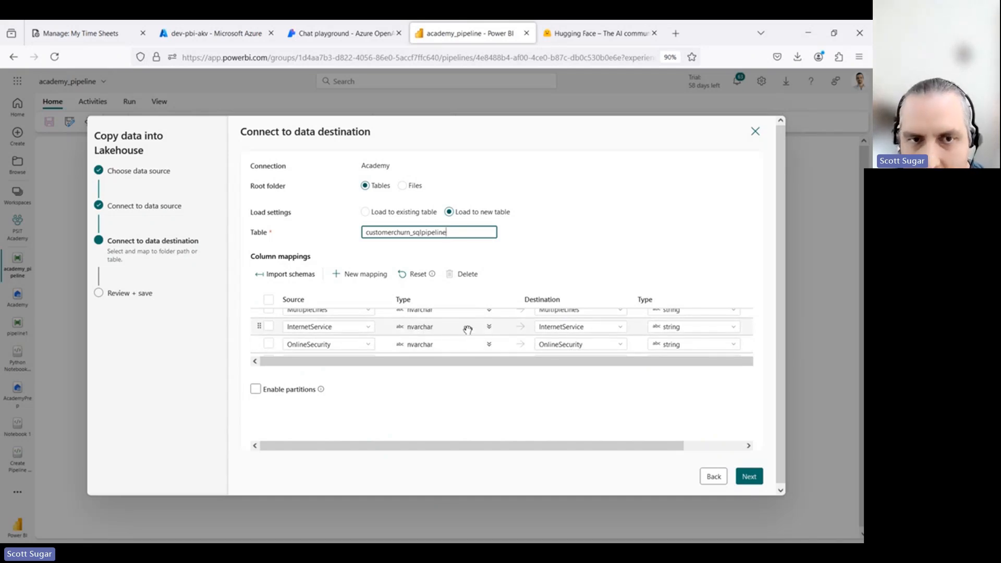
{"action": "scroll", "coordinate": [467, 330], "scroll_direction": "up", "scroll_amount": 5}
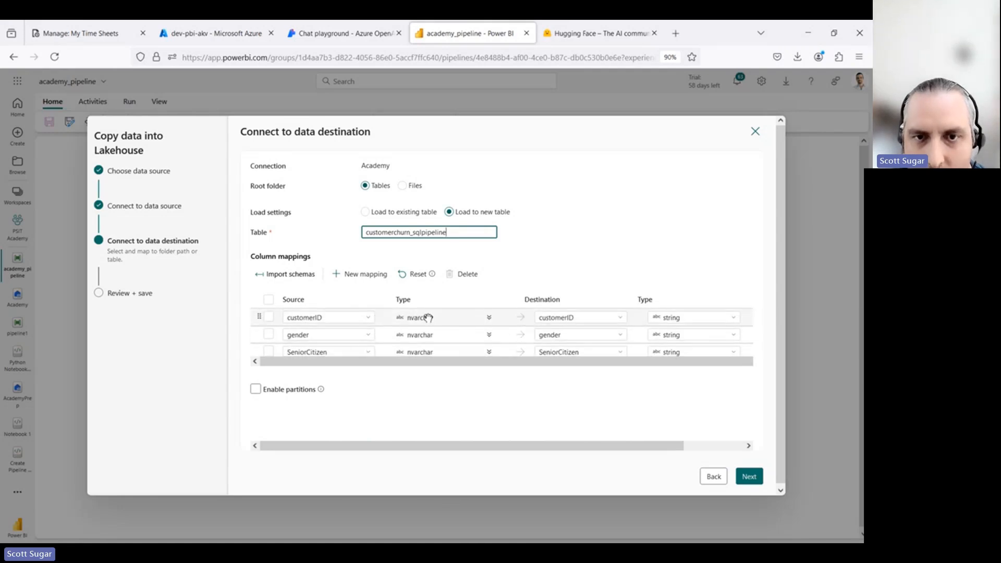
{"action": "left_click", "coordinate": [268, 318]}
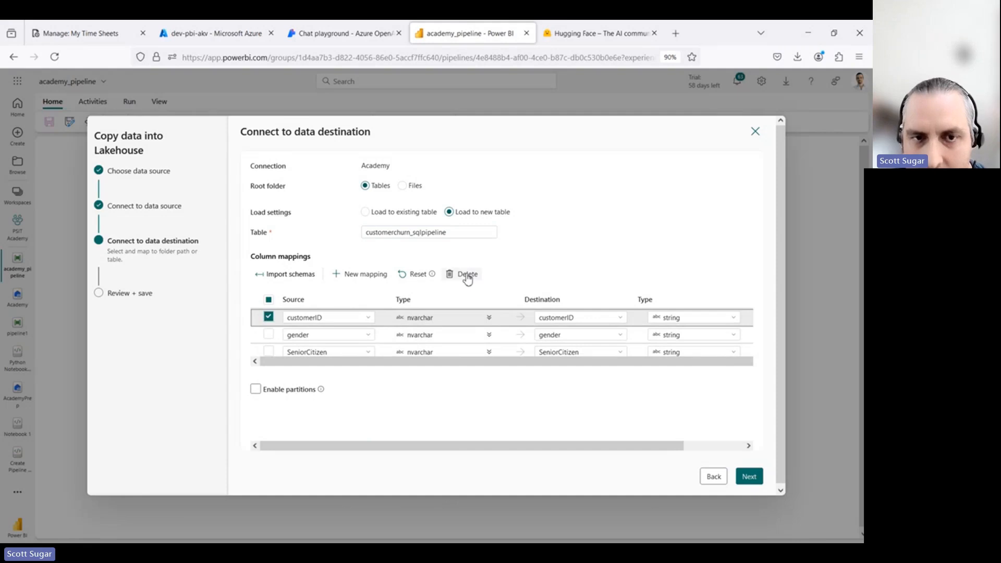
{"action": "left_click", "coordinate": [268, 317]}
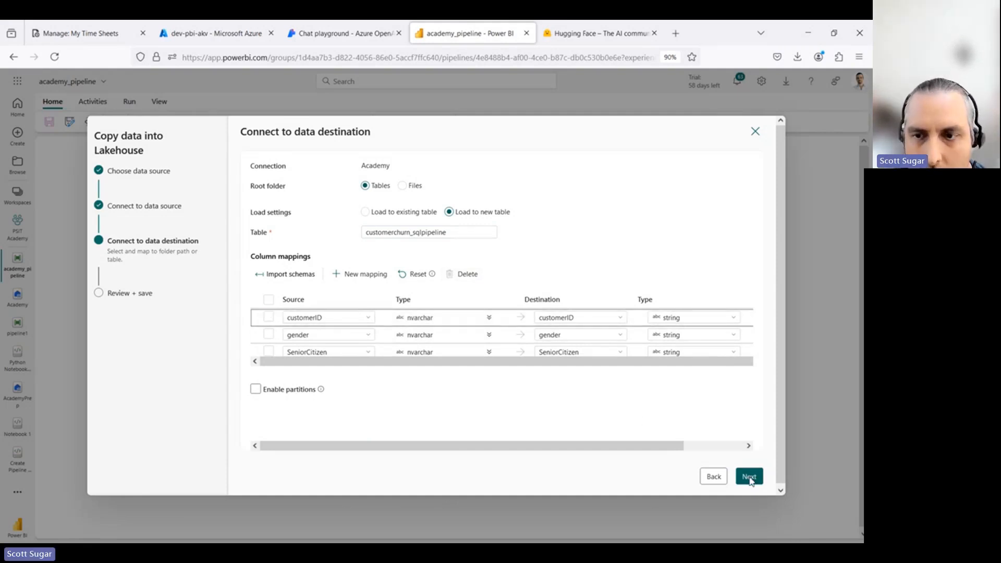
{"action": "left_click", "coordinate": [750, 477]}
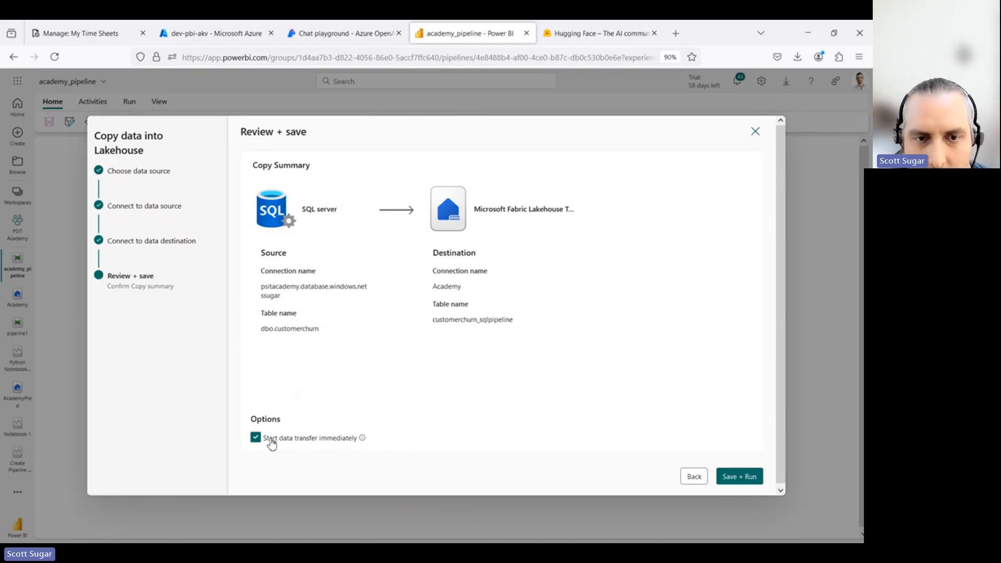
Save and run the pipeline with immediate data transfer, and monitor the copy activity in the run output.
{"action": "mouse_move", "coordinate": [363, 442]}
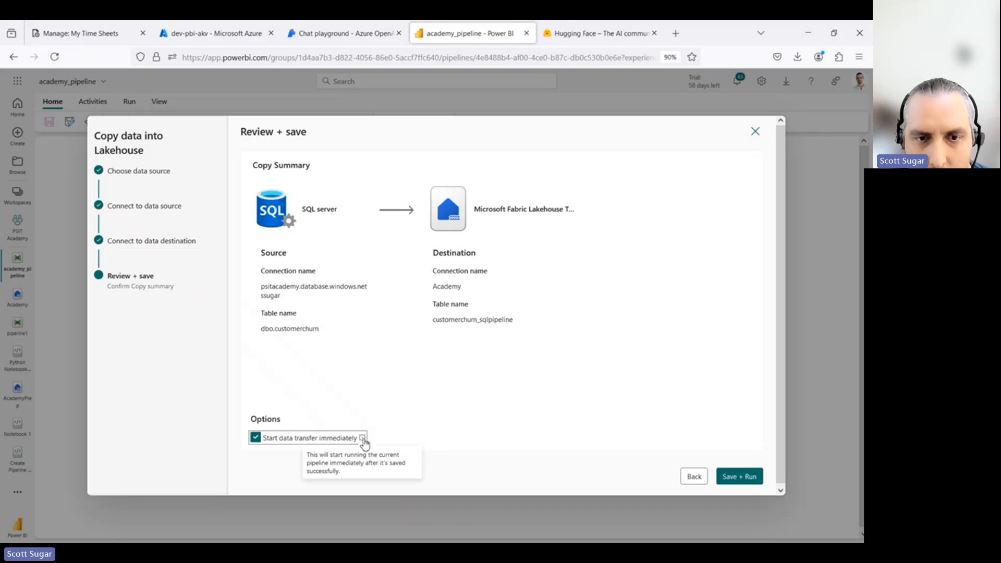
{"action": "left_click", "coordinate": [739, 477]}
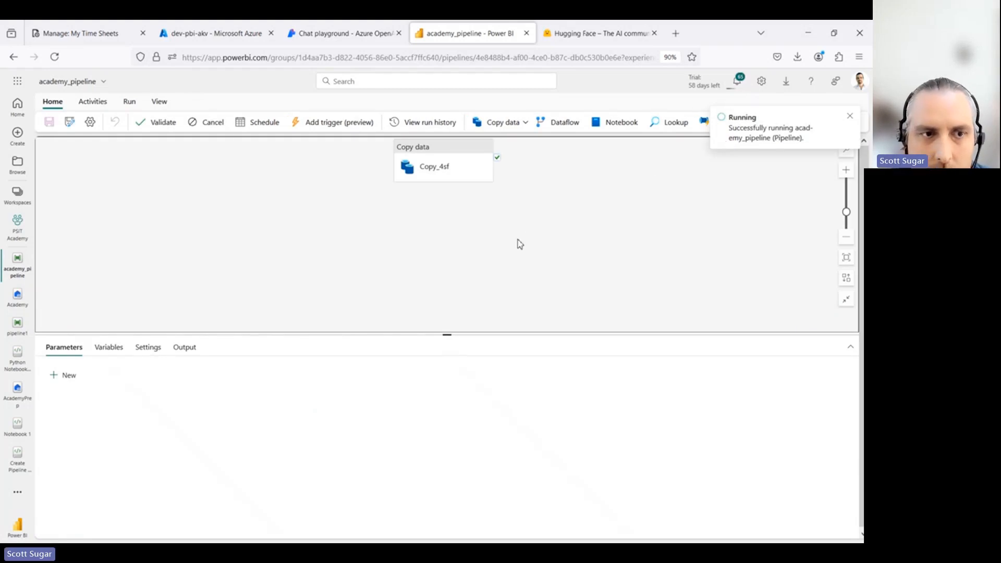
{"action": "left_click", "coordinate": [180, 354]}
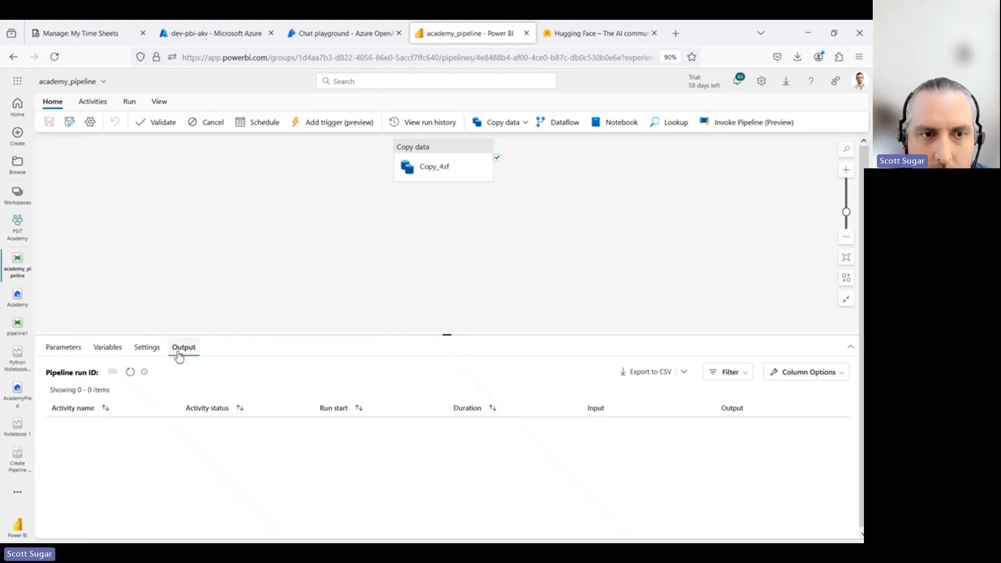
{"action": "left_click", "coordinate": [271, 292]}
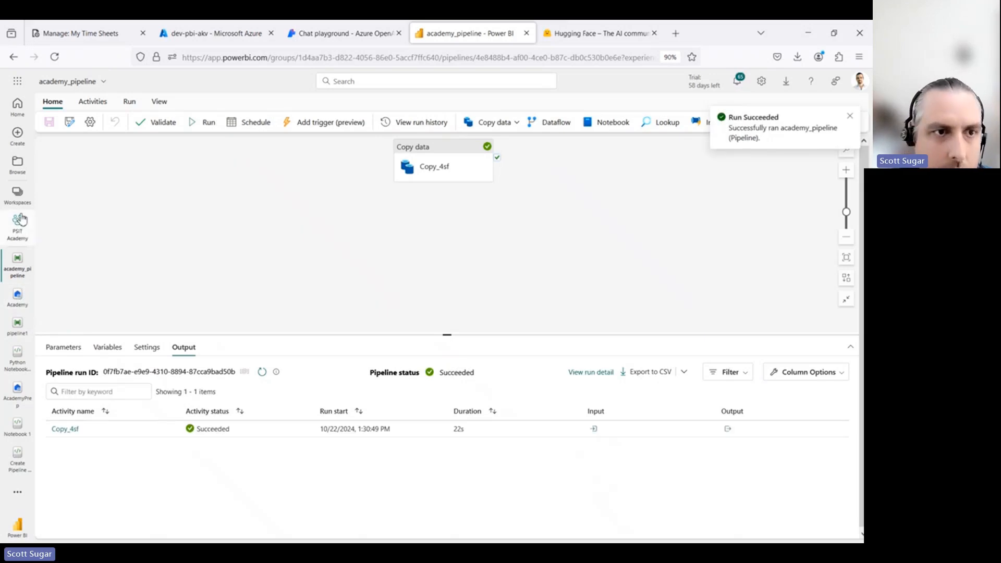
Open the Academy lakehouse, refresh its tables, and preview the data in customerchurn_sqlpipeline.
{"action": "left_click", "coordinate": [17, 228]}
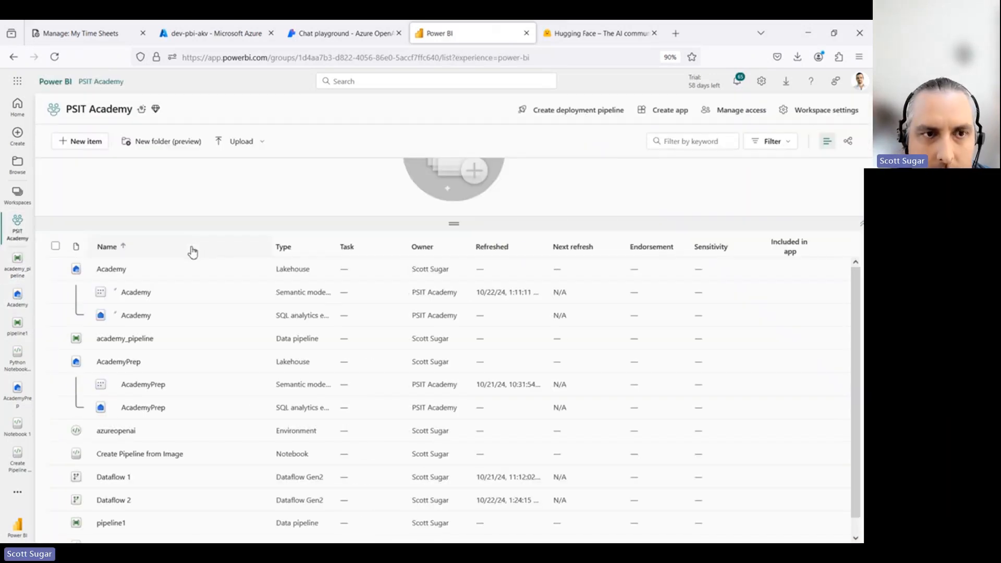
{"action": "left_click", "coordinate": [112, 269]}
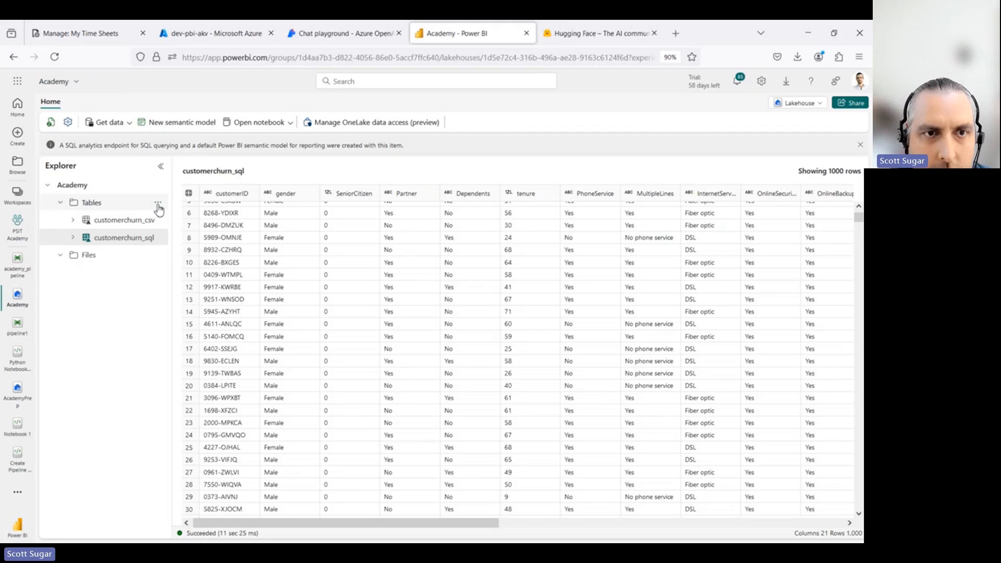
{"action": "left_click", "coordinate": [158, 203]}
{"action": "left_click", "coordinate": [179, 267]}
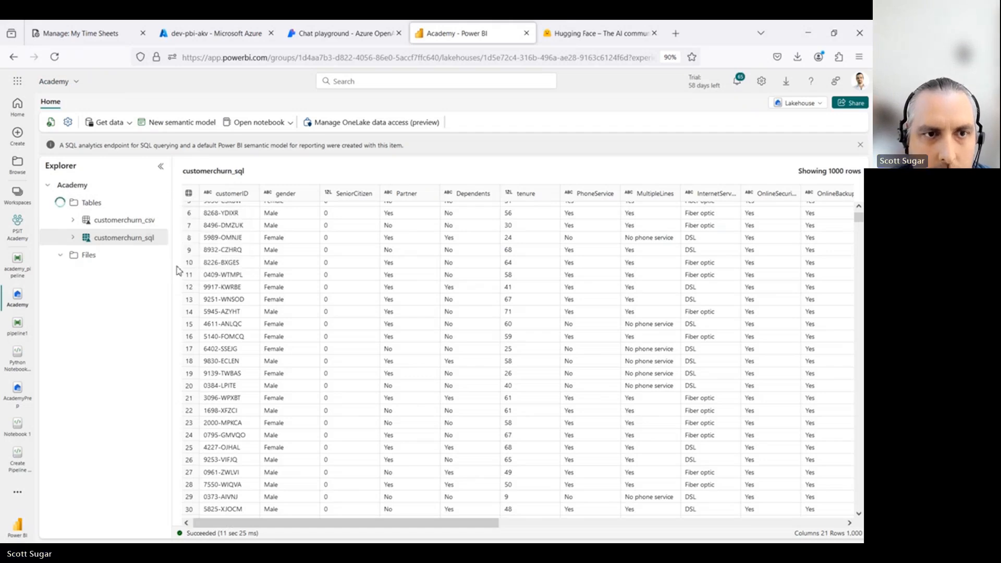
{"action": "left_click", "coordinate": [134, 262]}
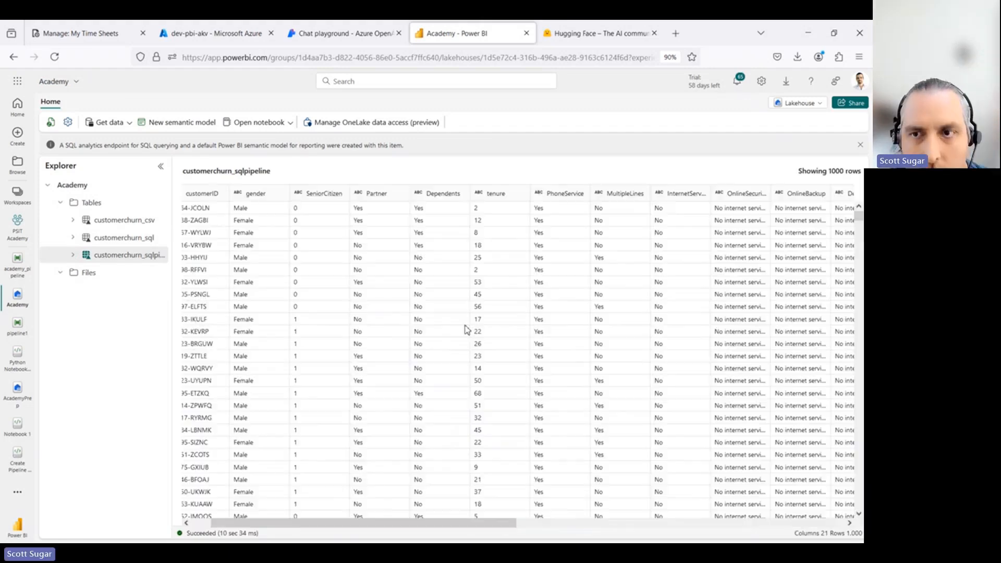
{"action": "scroll", "coordinate": [467, 330], "scroll_direction": "right", "scroll_amount": 5}
{"action": "scroll", "coordinate": [467, 330], "scroll_direction": "left", "scroll_amount": 3}
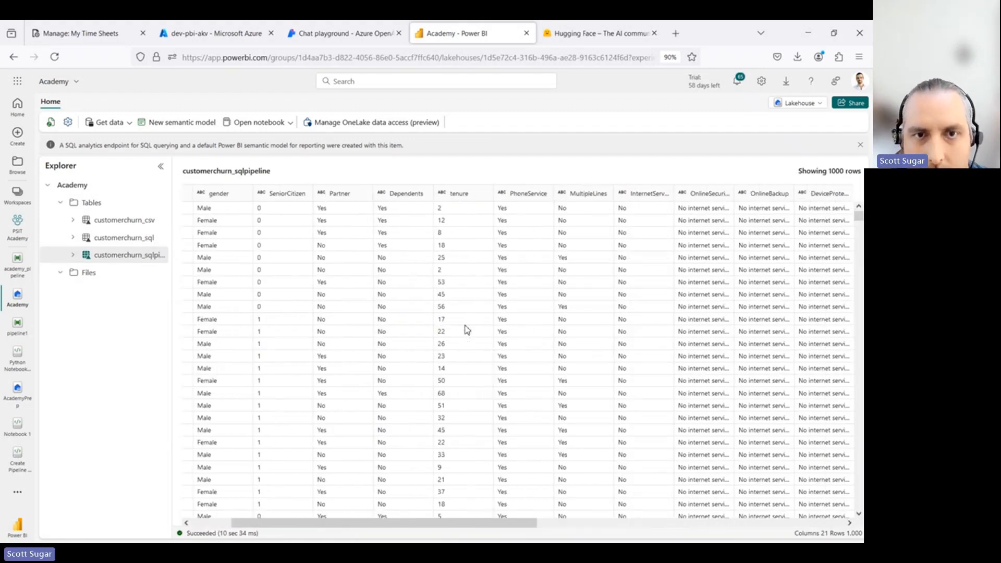
Return to academy_pipeline and explore its scheduled run options, including the weekly repeat, without applying a schedule.
{"action": "left_click", "coordinate": [18, 230]}
{"action": "left_click", "coordinate": [18, 266]}
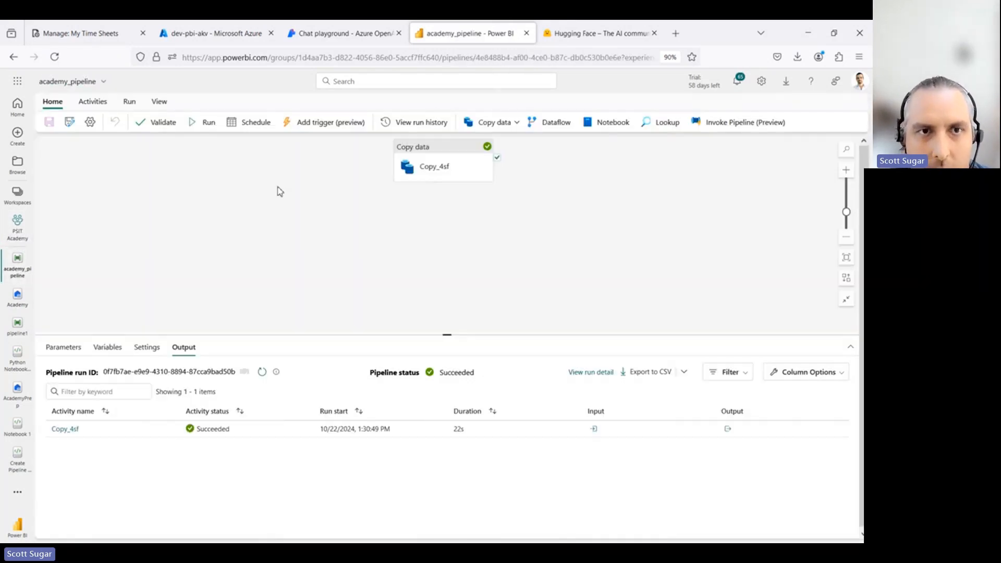
{"action": "left_click", "coordinate": [247, 124]}
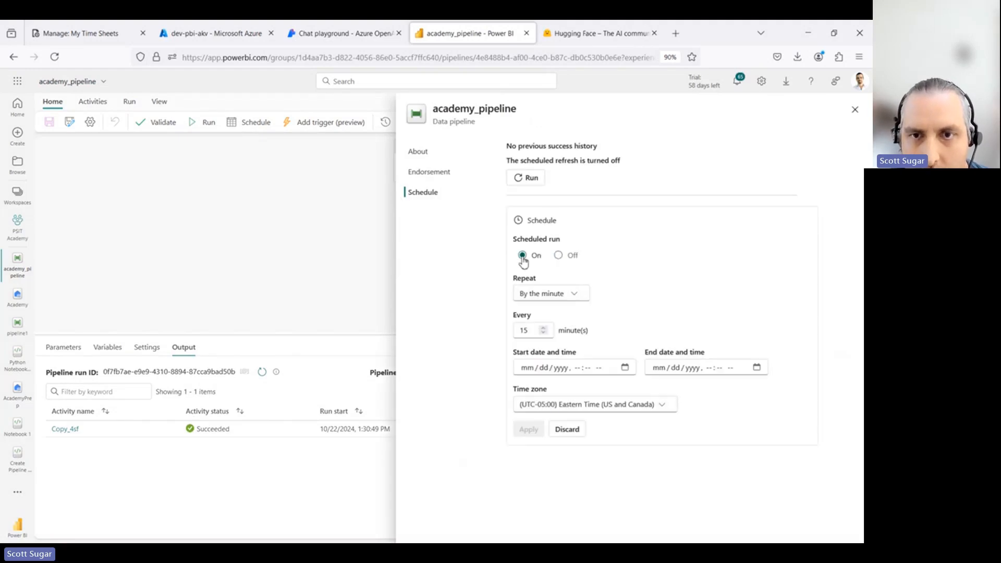
{"action": "left_click", "coordinate": [523, 257]}
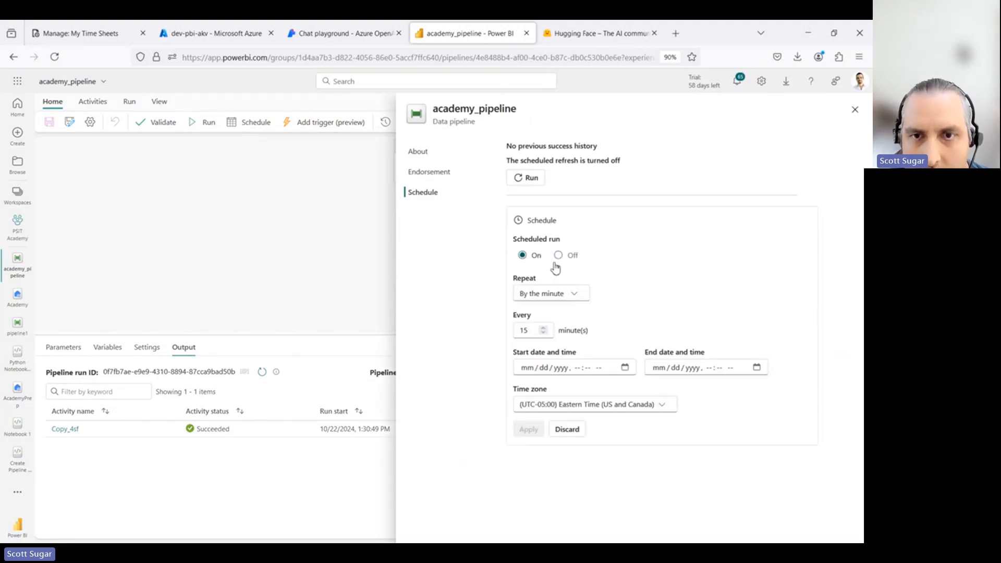
{"action": "left_click", "coordinate": [576, 294]}
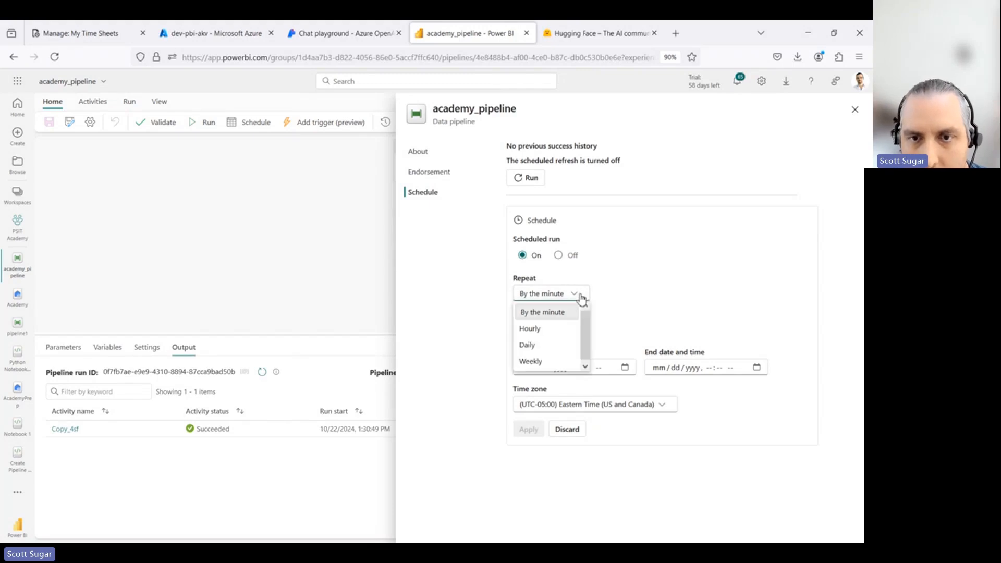
{"action": "left_click", "coordinate": [562, 363]}
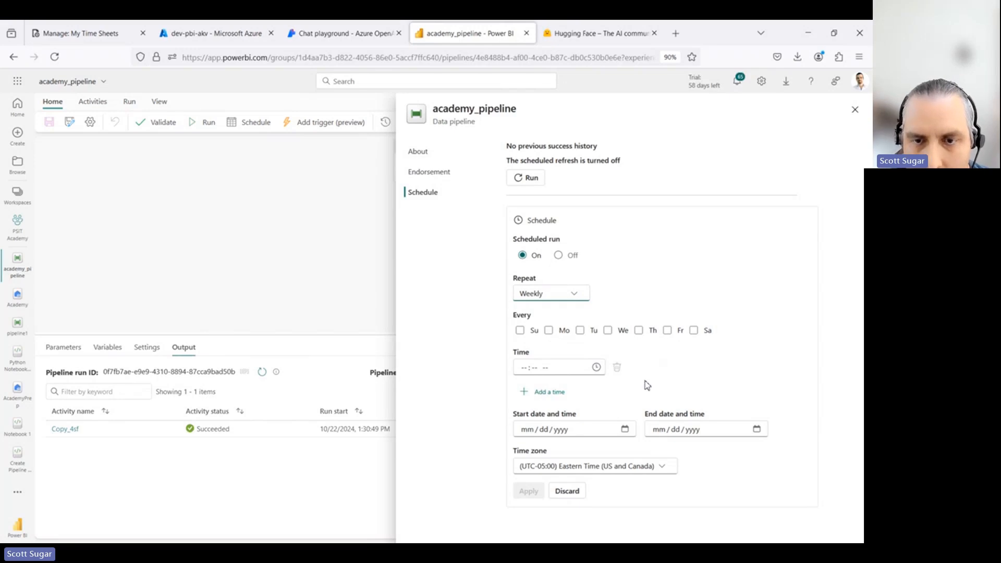
{"action": "left_click", "coordinate": [856, 111]}
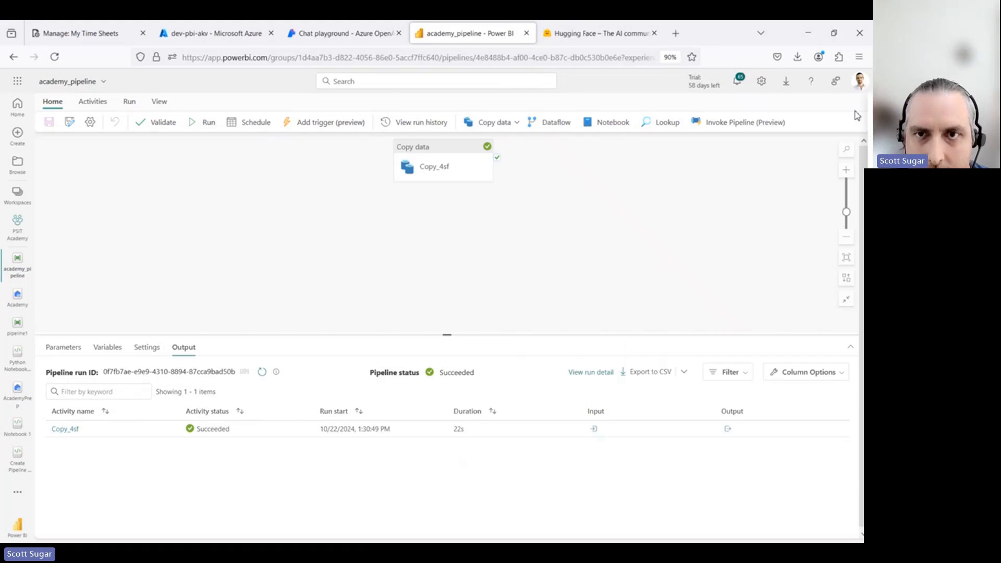
Reposition the Copy_4sf activity on the canvas and add a Teams activity that runs on its success.
{"action": "left_click", "coordinate": [369, 187]}
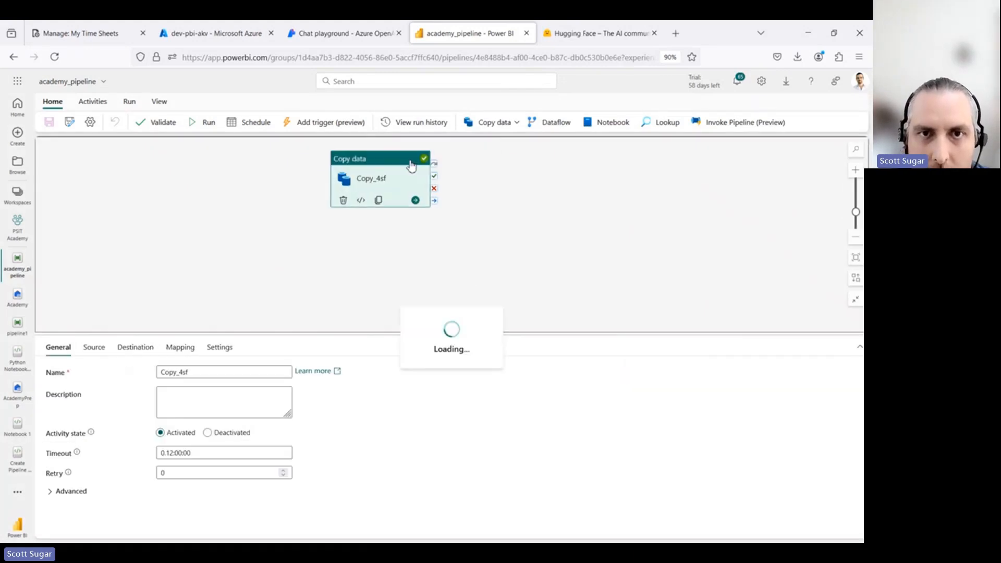
{"action": "left_click", "coordinate": [254, 204]}
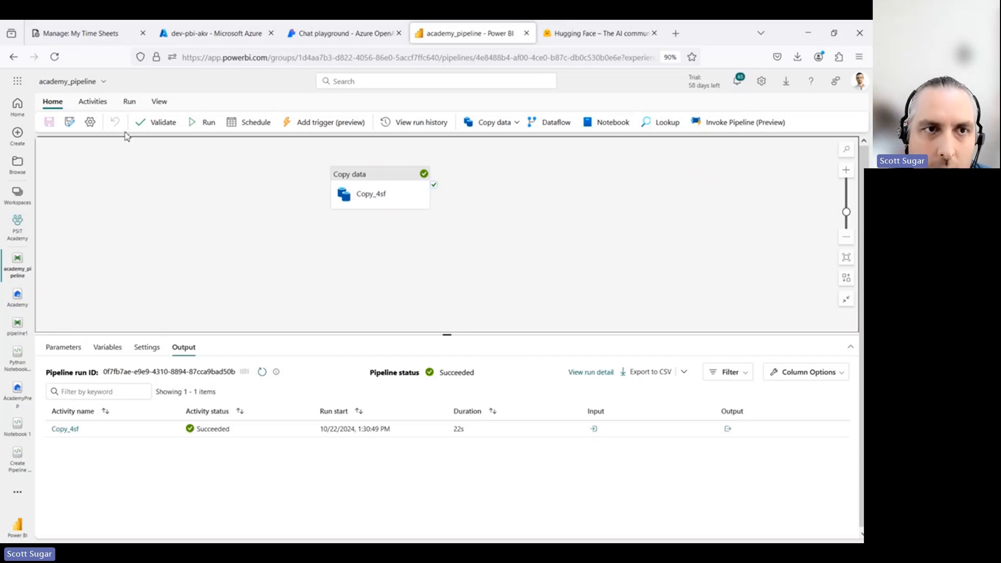
{"action": "left_click", "coordinate": [93, 102]}
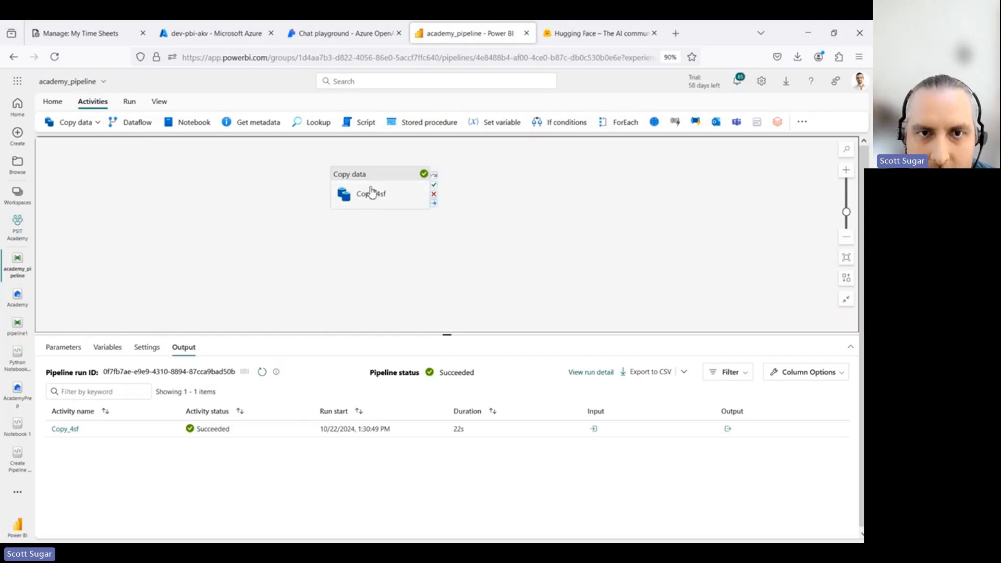
{"action": "left_click_drag", "start_coordinate": [369, 194], "coordinate": [329, 217]}
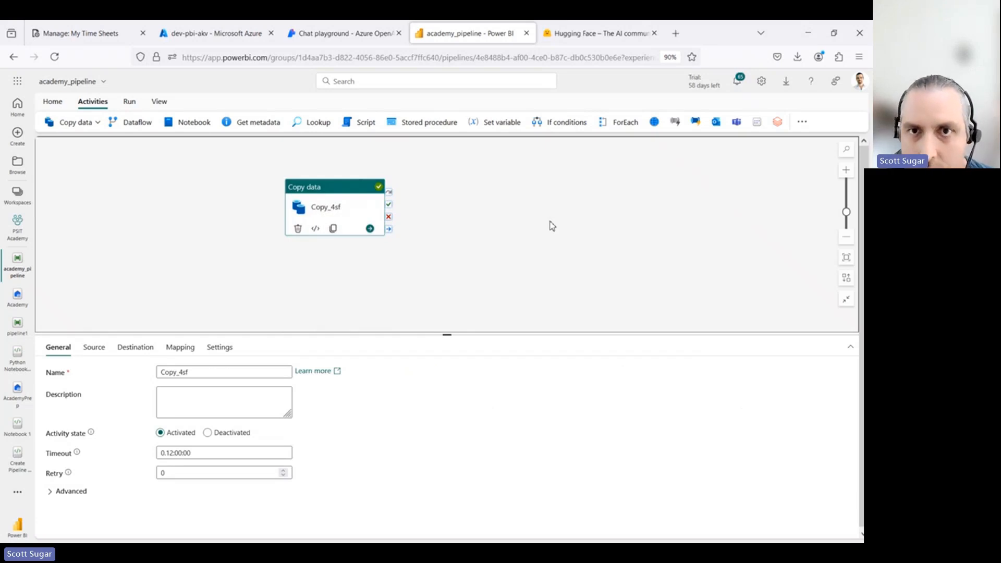
{"action": "left_click", "coordinate": [737, 125]}
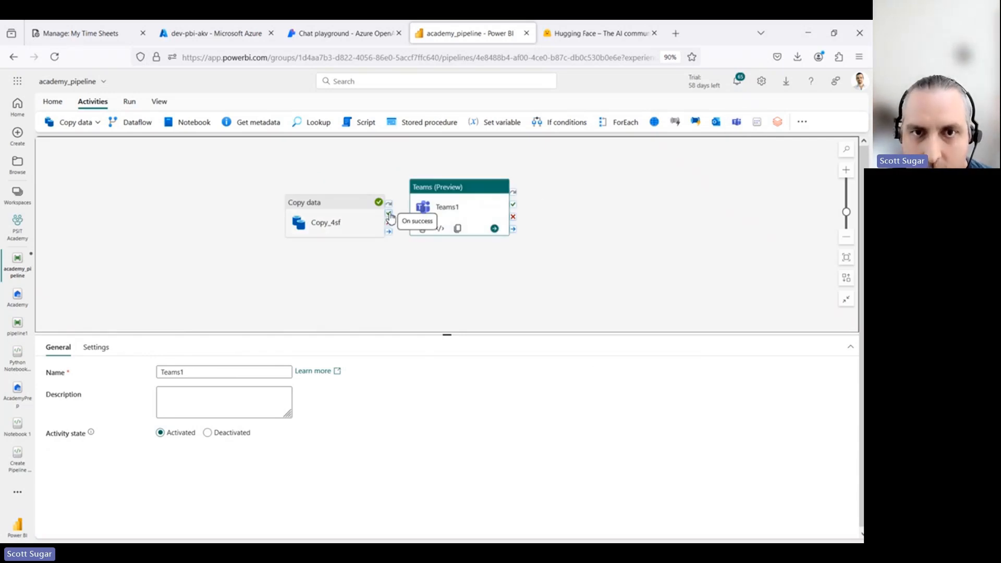
{"action": "left_click_drag", "start_coordinate": [390, 215], "coordinate": [435, 209]}
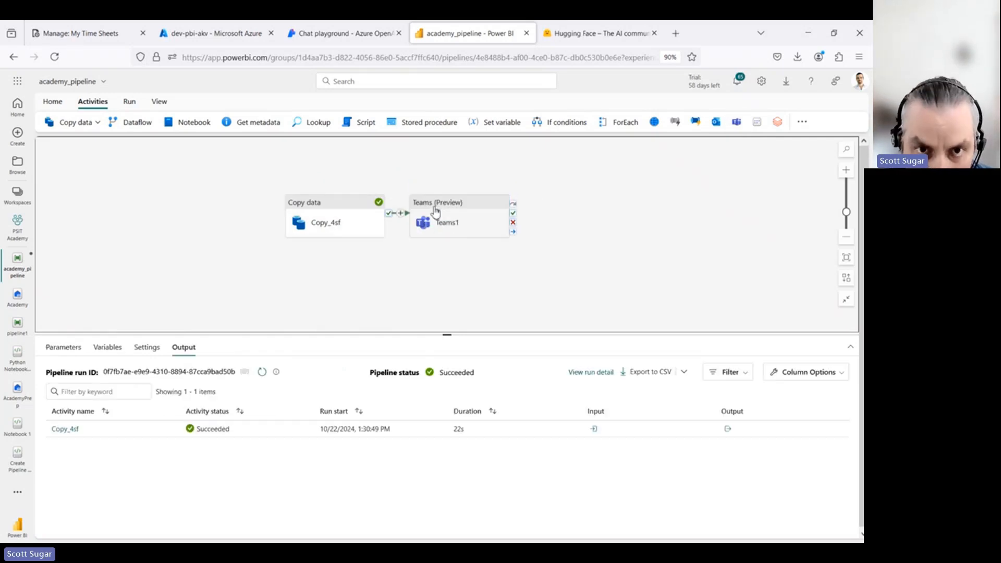
Sign in to Teams for the Teams1 activity and set it to post in the PSIT Academy Session 1 channel of the PSIT Academy Demo team.
{"action": "left_click", "coordinate": [452, 216]}
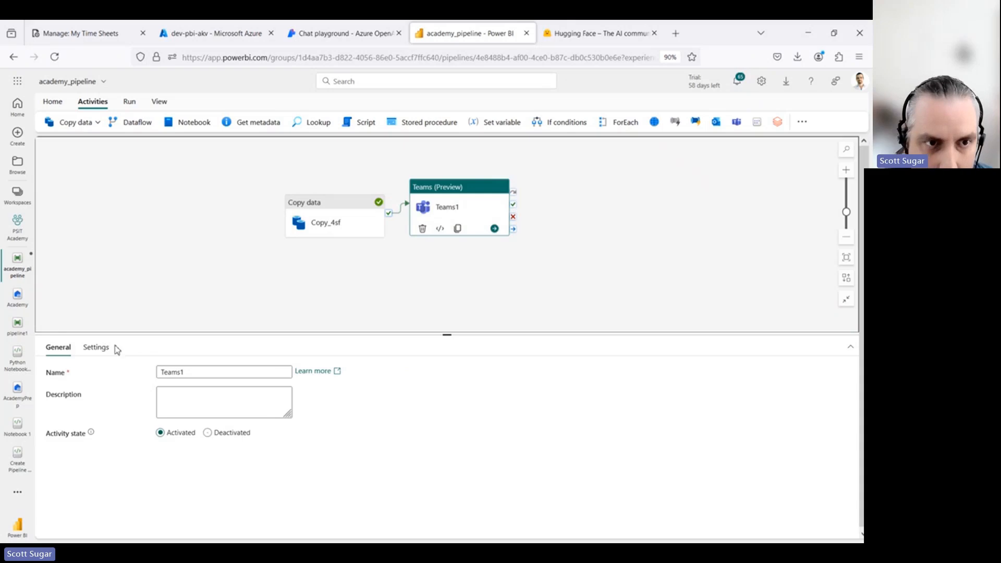
{"action": "left_click", "coordinate": [98, 348]}
{"action": "left_click", "coordinate": [453, 439]}
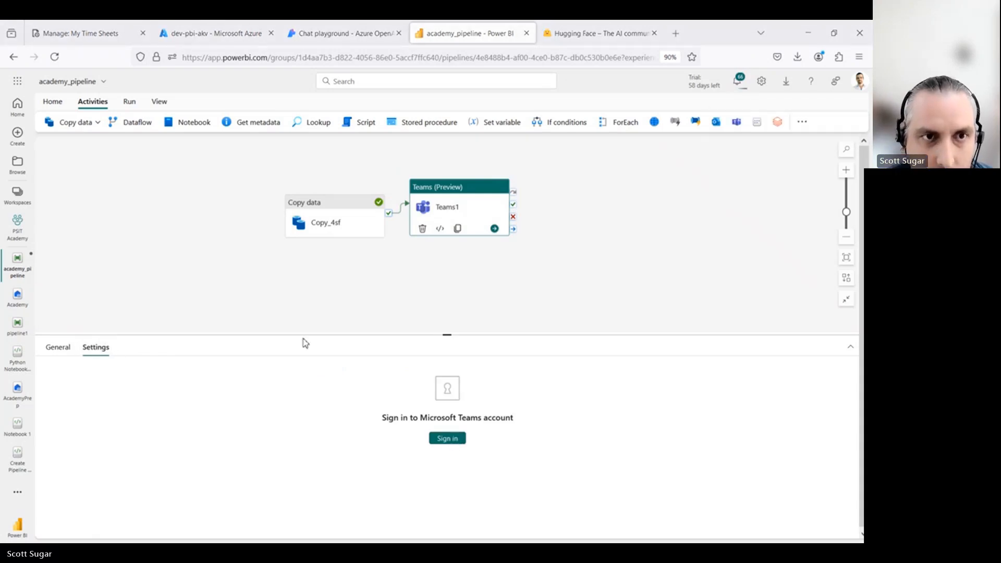
{"action": "left_click", "coordinate": [385, 394]}
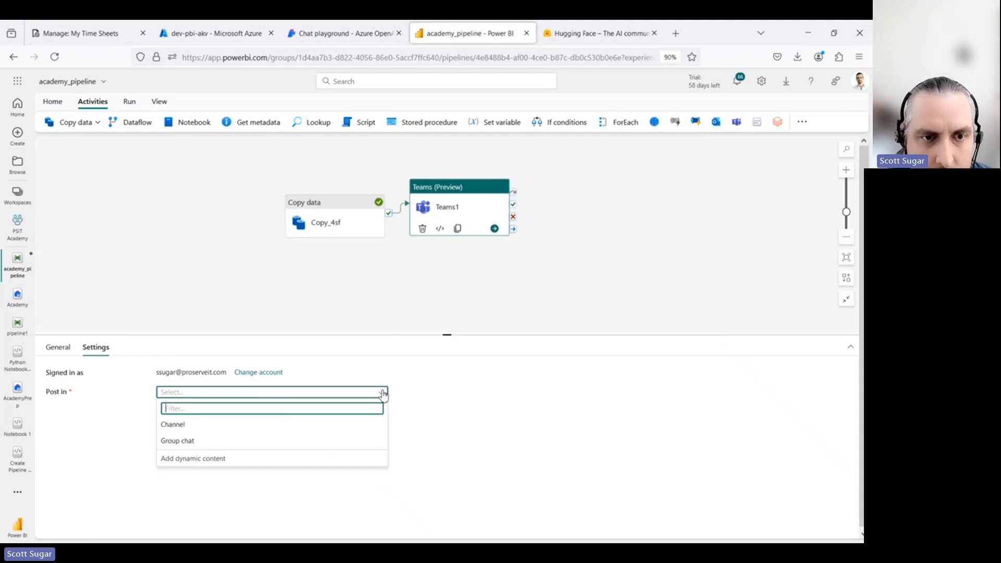
{"action": "left_click", "coordinate": [271, 424]}
{"action": "left_click", "coordinate": [307, 413]}
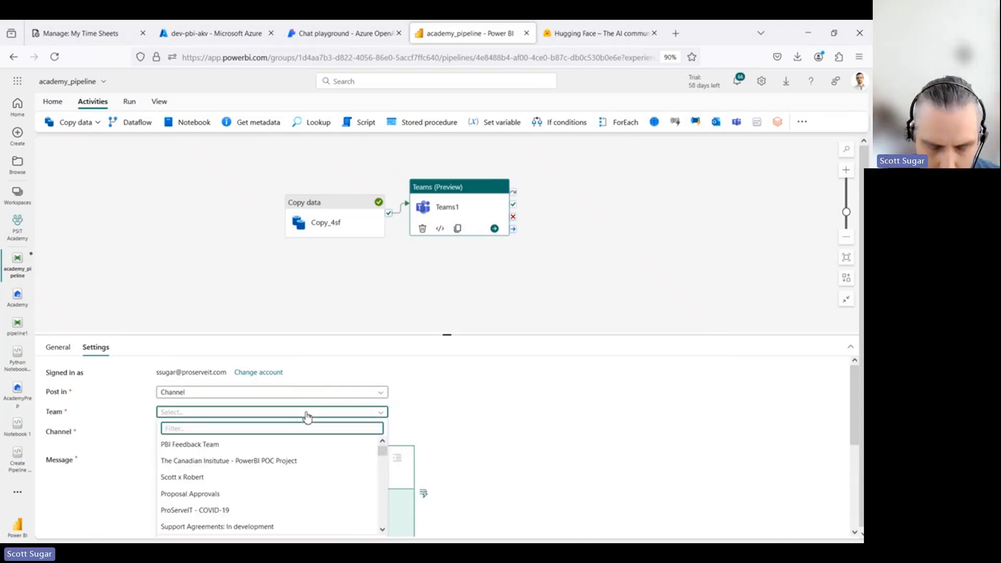
{"action": "type", "text": "psit"}
{"action": "left_click", "coordinate": [224, 459]}
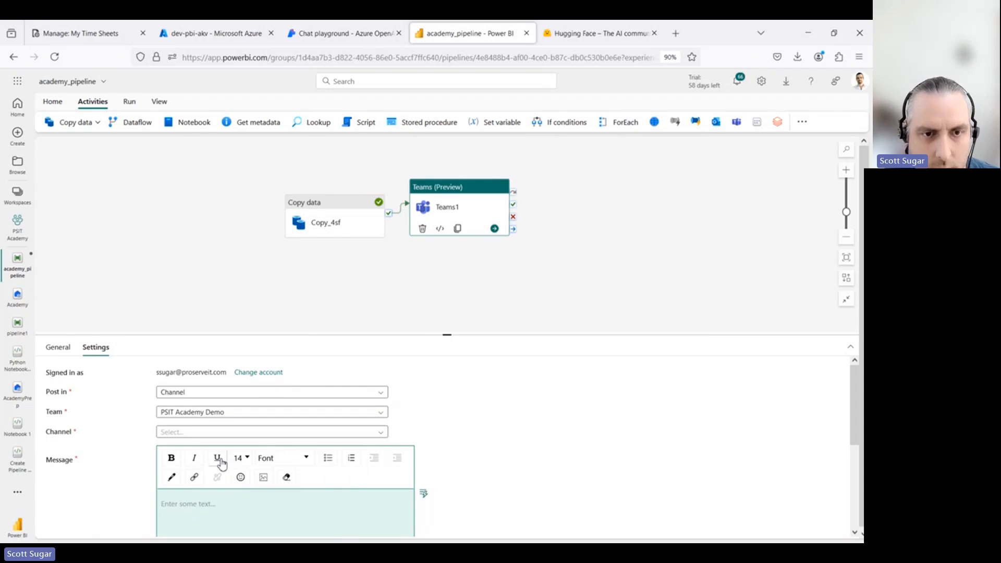
{"action": "left_click", "coordinate": [375, 437]}
{"action": "left_click", "coordinate": [289, 463]}
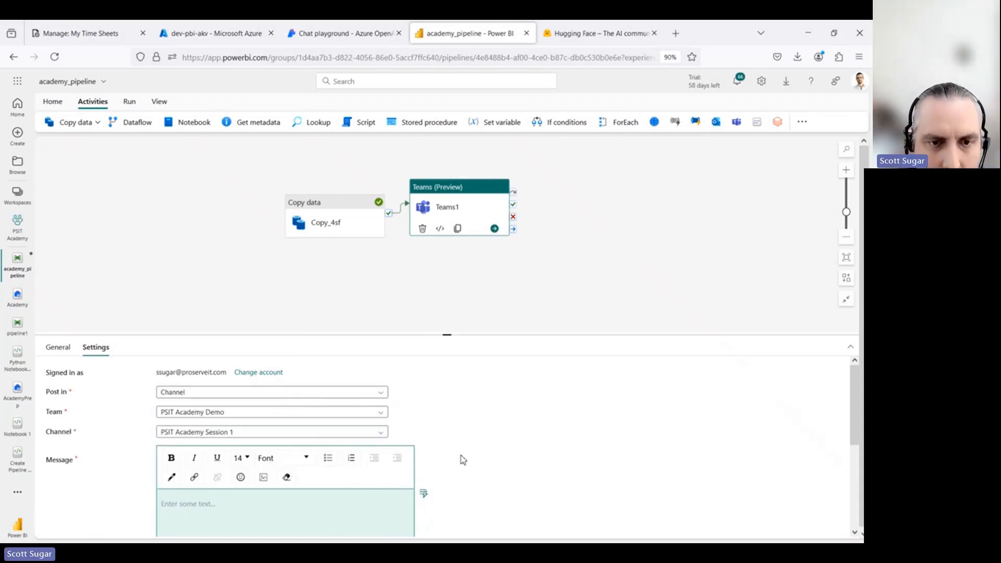
Compose the Teams message with the dynamic Pipeline Name variable followed by "completed successfully".
{"action": "scroll", "coordinate": [490, 456], "scroll_direction": "down", "scroll_amount": 2}
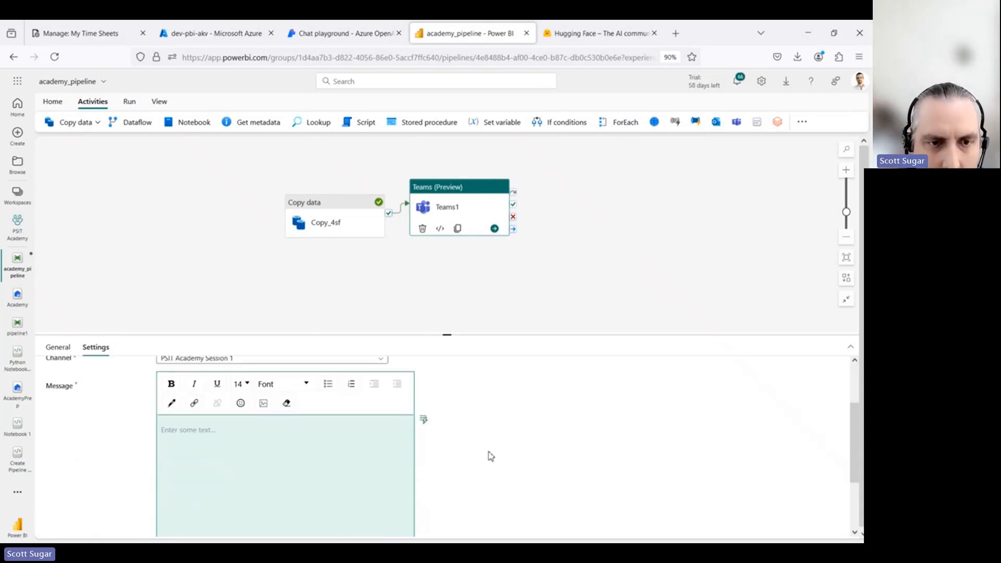
{"action": "left_click", "coordinate": [230, 418]}
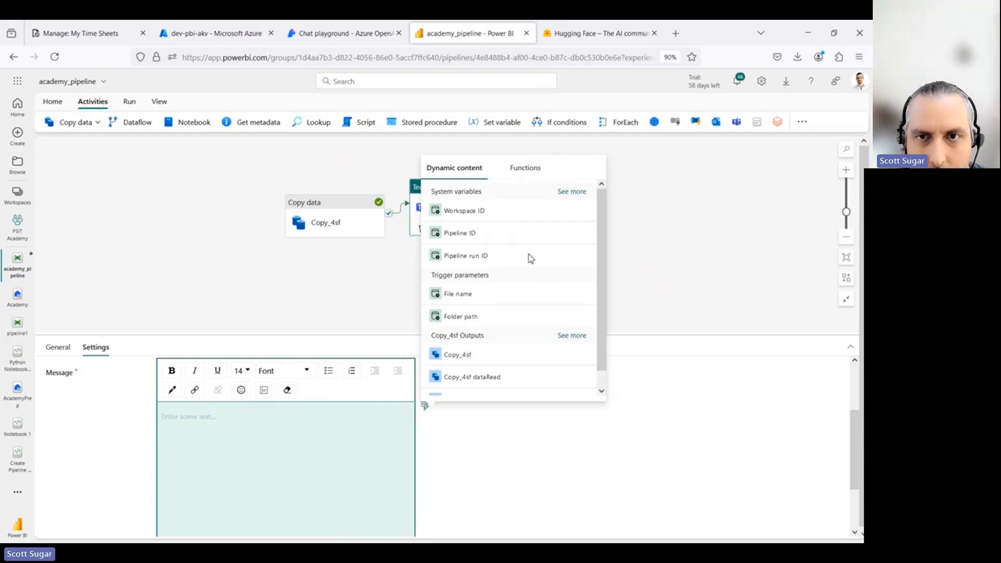
{"action": "left_click", "coordinate": [572, 192]}
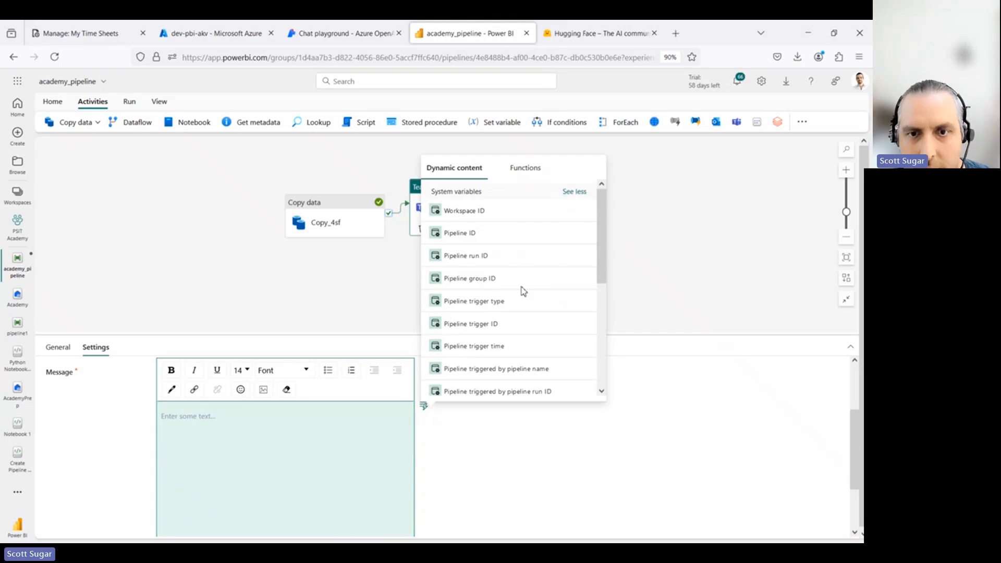
{"action": "scroll", "coordinate": [490, 328], "scroll_direction": "down", "scroll_amount": 3}
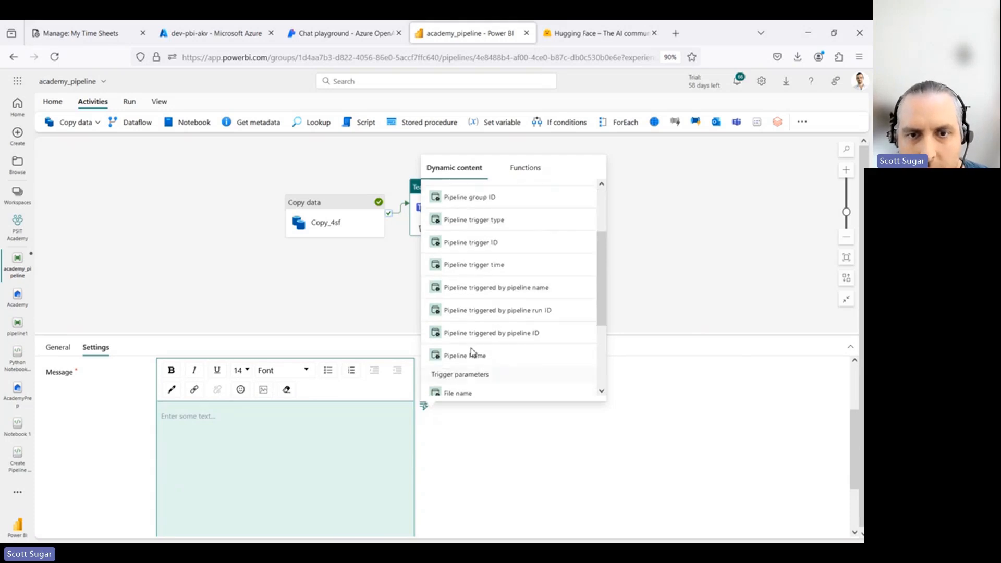
{"action": "left_click", "coordinate": [469, 356]}
{"action": "type", "text": "complete"}
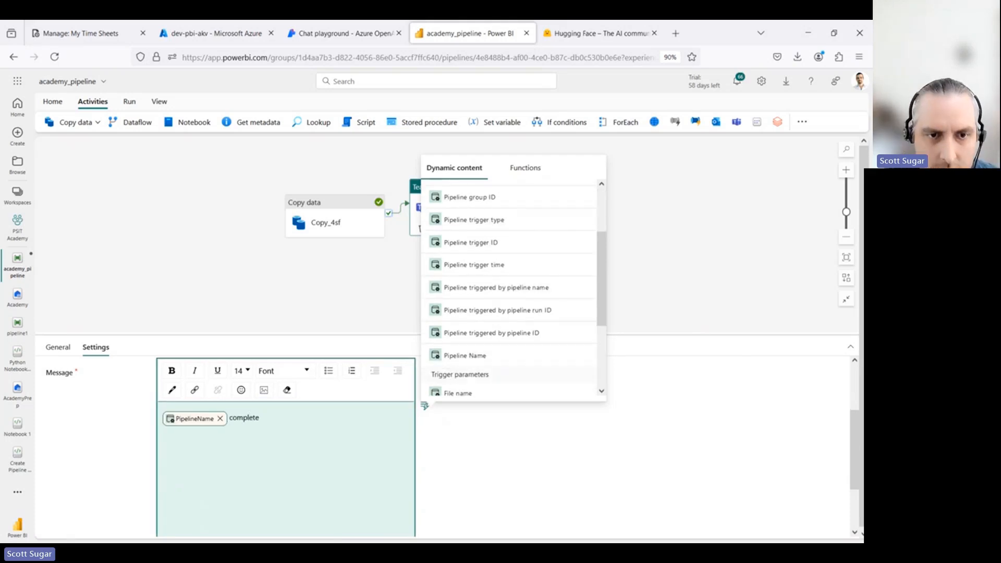
{"action": "type", "text": "d successfully"}
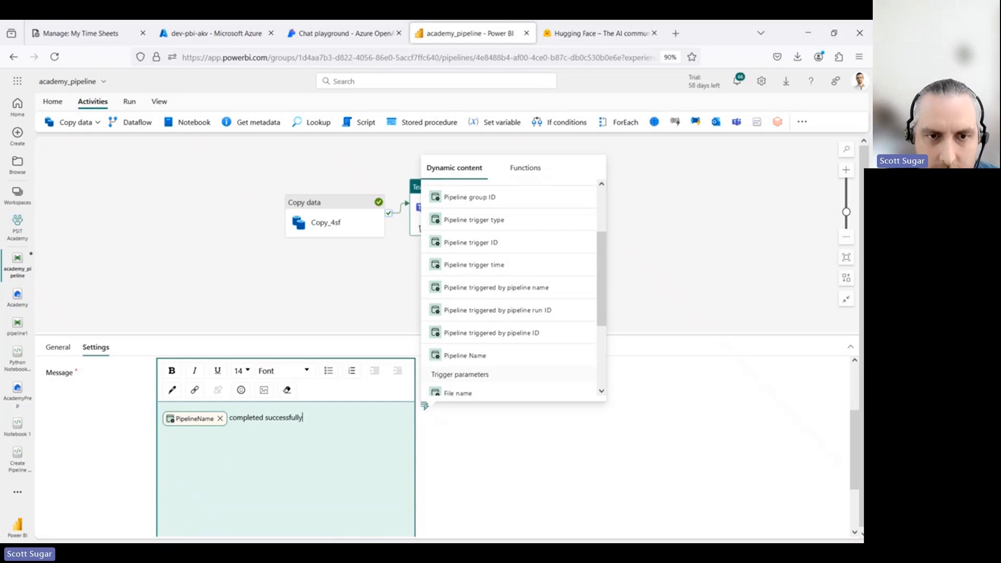
Add a second message line reading "Data Read:" followed by the dynamic Copy_4sf dataRead output.
{"action": "scroll", "coordinate": [380, 533], "scroll_direction": "down", "scroll_amount": 1}
{"action": "left_click", "coordinate": [334, 405]}
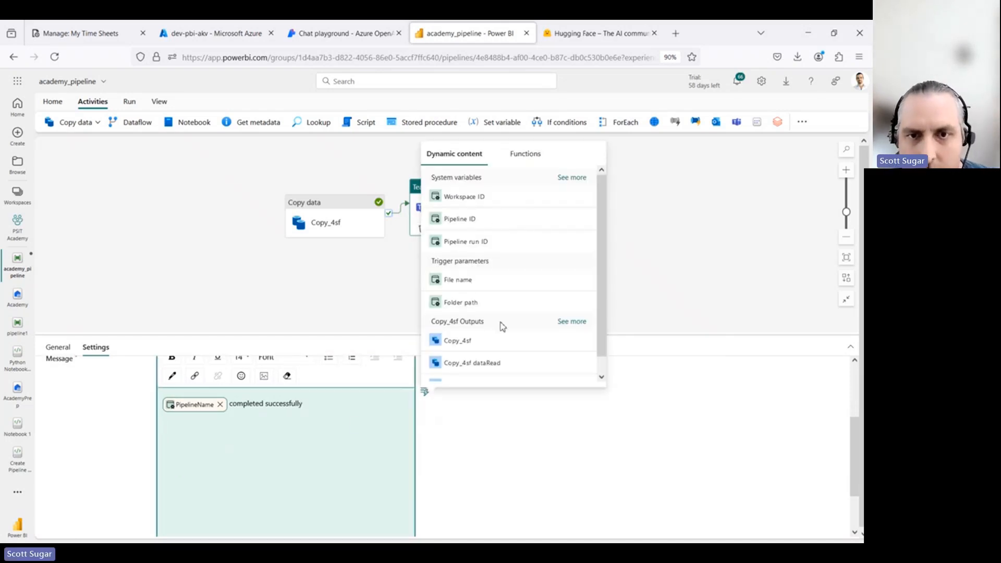
{"action": "scroll", "coordinate": [486, 337], "scroll_direction": "down", "scroll_amount": 1}
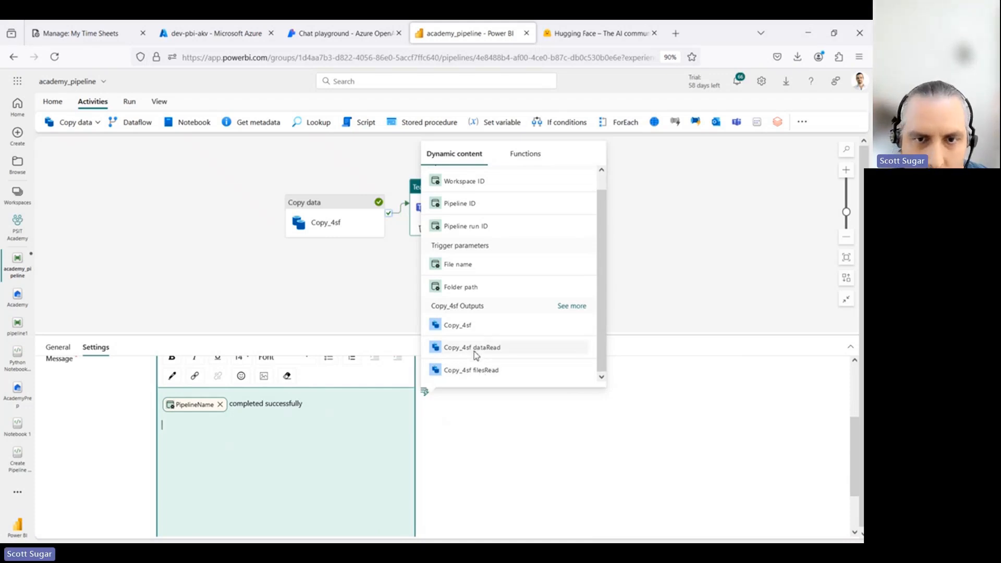
{"action": "left_click", "coordinate": [476, 353]}
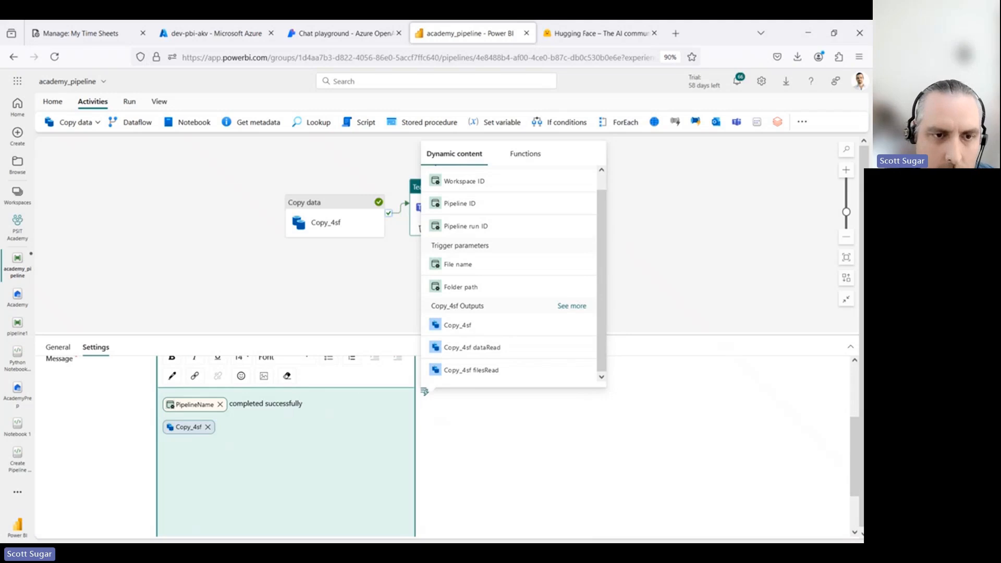
{"action": "type", "text": "Data "}
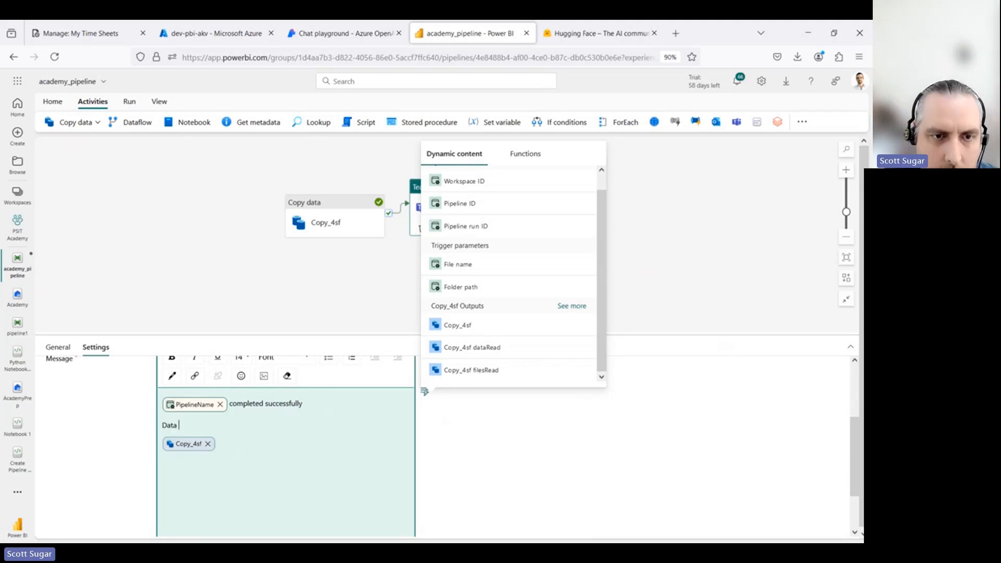
{"action": "type", "text": "REad"}
{"action": "key", "text": "BackSpace"}
{"action": "key", "text": "BackSpace"}
{"action": "key", "text": "BackSpace"}
{"action": "type", "text": "ead:"}
{"action": "key", "text": "Delete"}
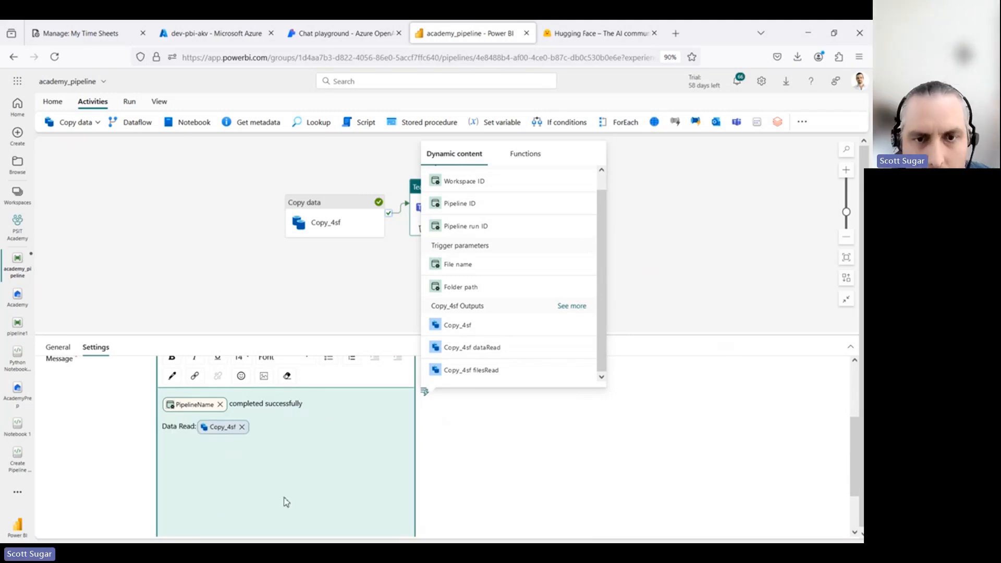
{"action": "left_click", "coordinate": [500, 443]}
{"action": "scroll", "coordinate": [499, 446], "scroll_direction": "down", "scroll_amount": 2}
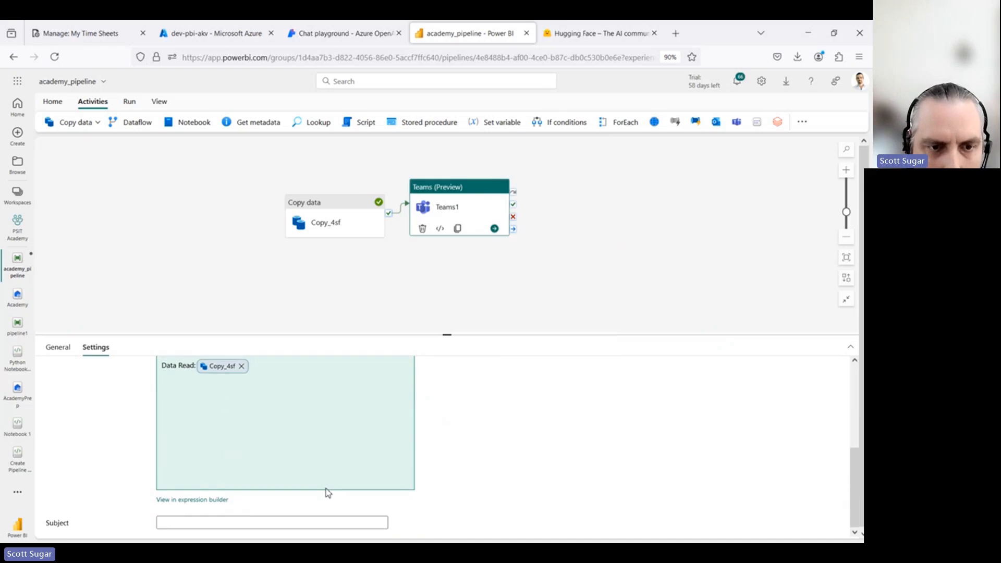
Start a dynamic expression for the Teams1 message subject with the Pipeline Name system variable.
{"action": "left_click", "coordinate": [237, 527]}
{"action": "scroll", "coordinate": [237, 527], "scroll_direction": "down", "scroll_amount": 1}
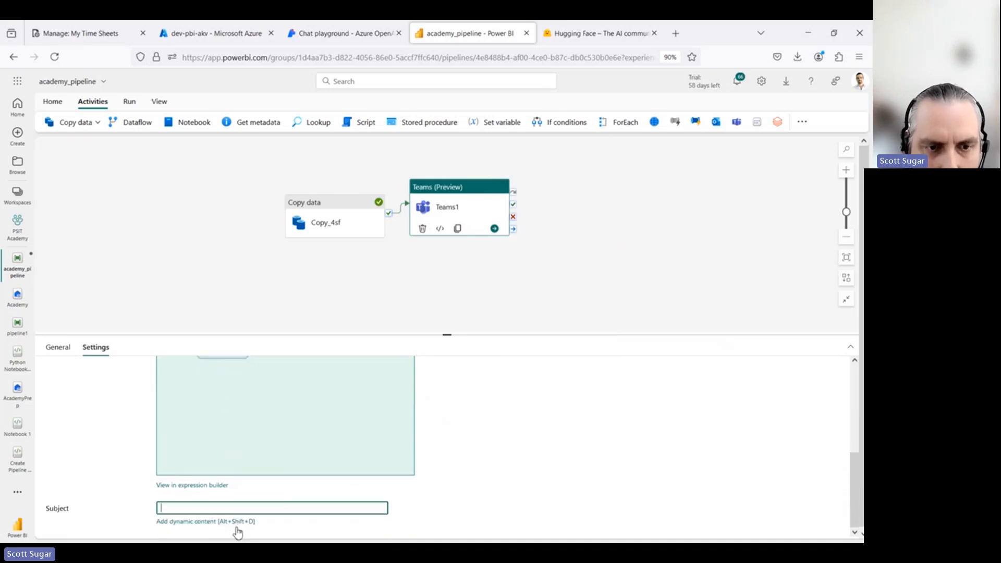
{"action": "key", "text": "alt+shift+d"}
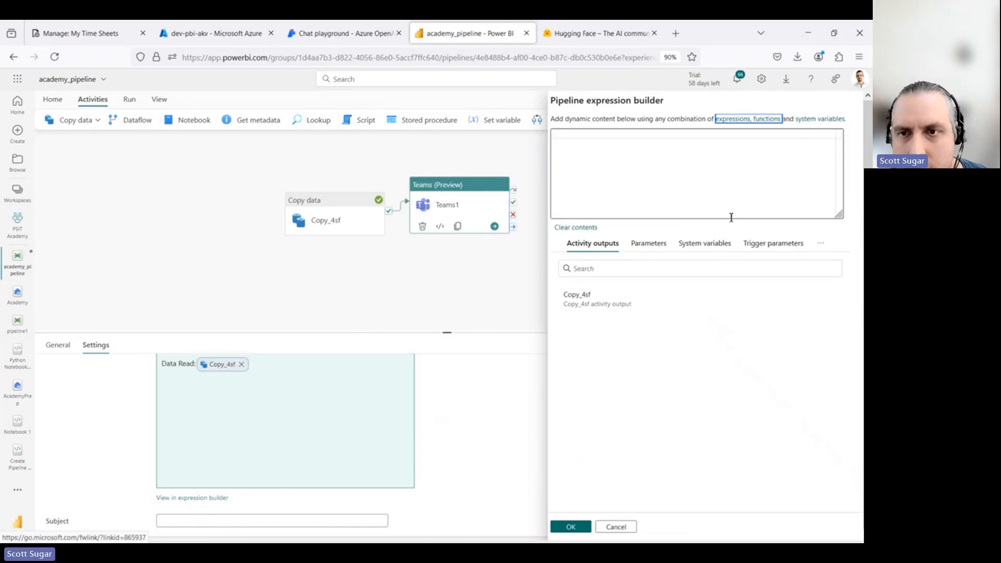
{"action": "left_click", "coordinate": [699, 245]}
{"action": "left_click", "coordinate": [600, 324]}
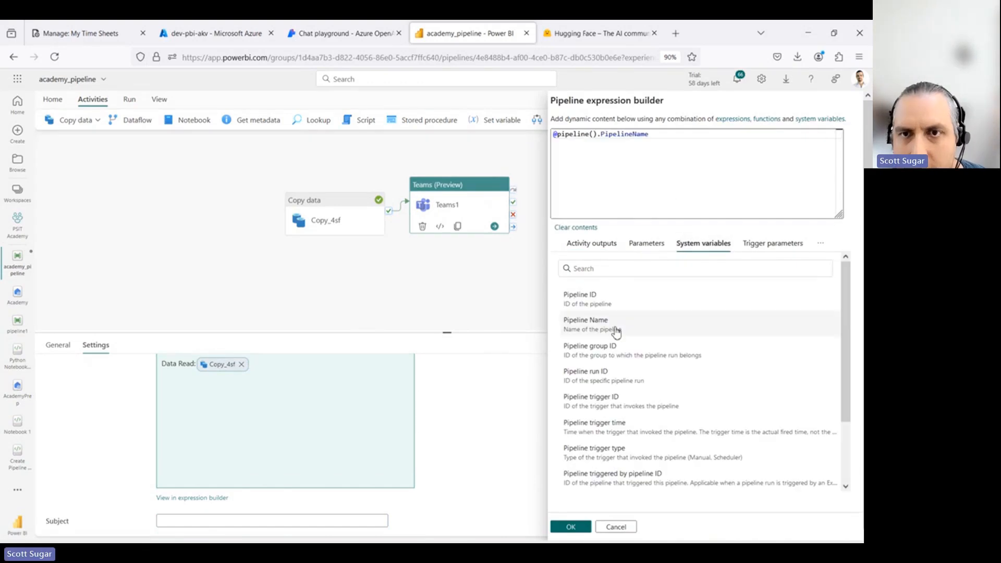
{"action": "left_click", "coordinate": [656, 140]}
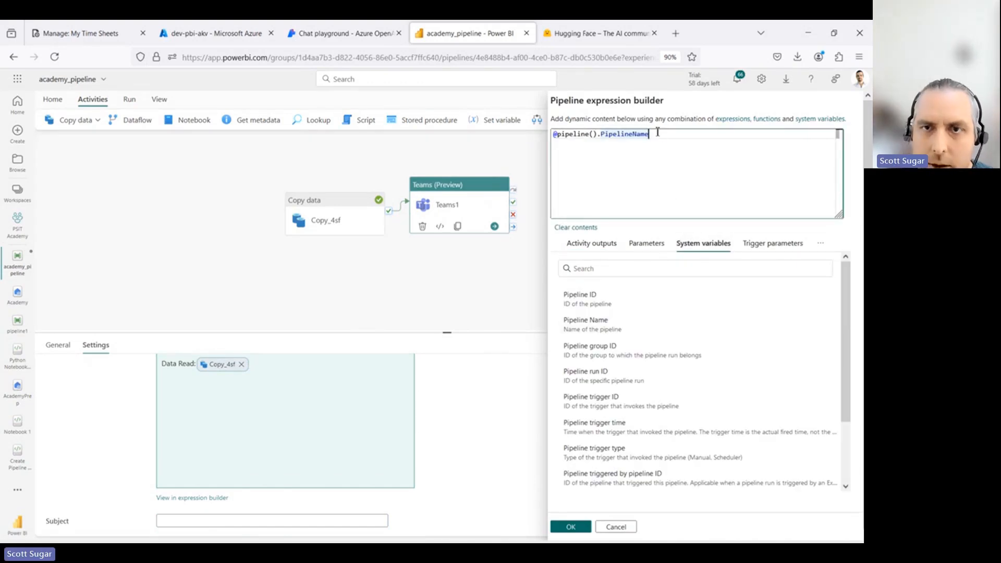
{"action": "key", "text": "Home"}
{"action": "key", "text": "Right"}
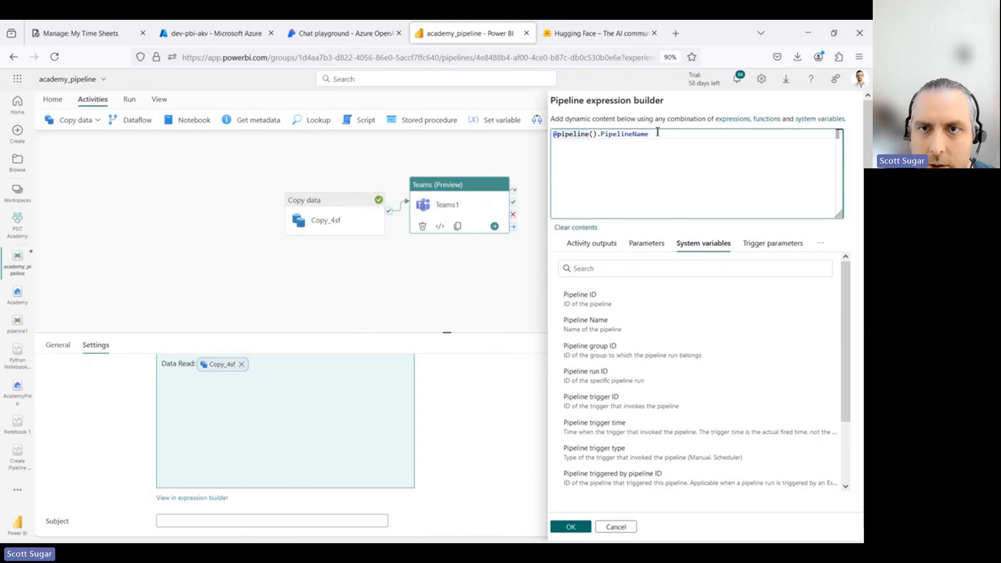
{"action": "type", "text": "concat("}
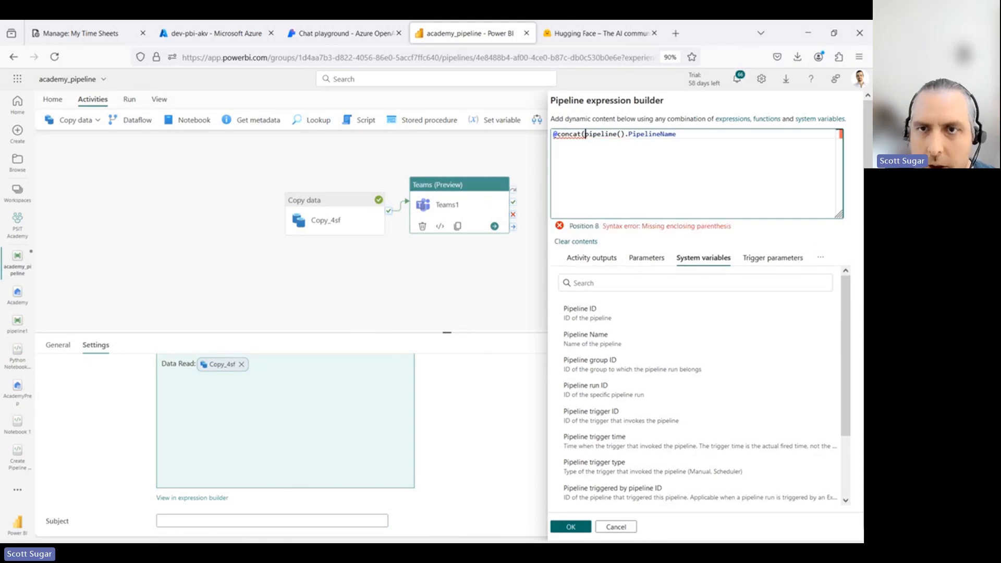
{"action": "key", "text": "End"}
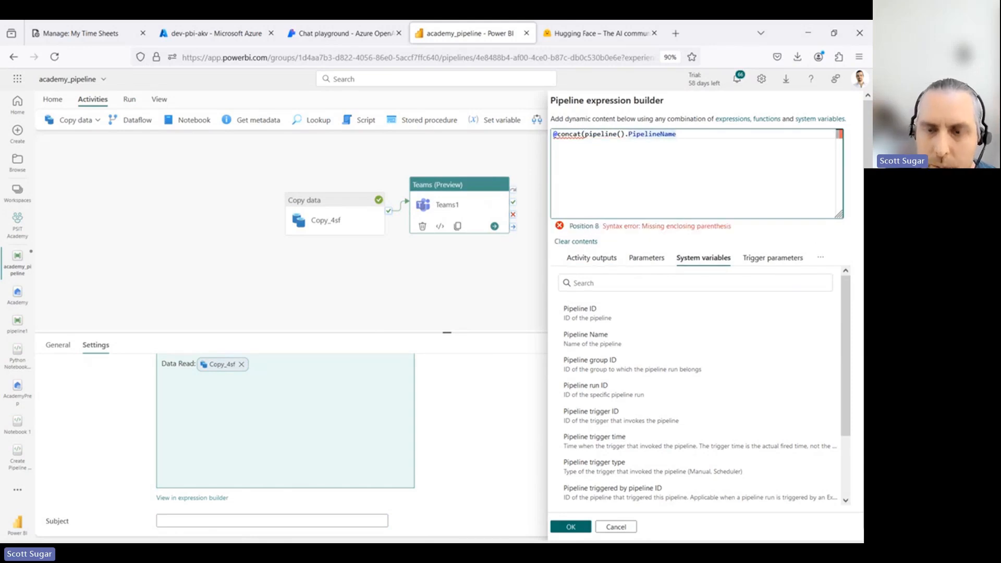
{"action": "type", "text": ", ' c"}
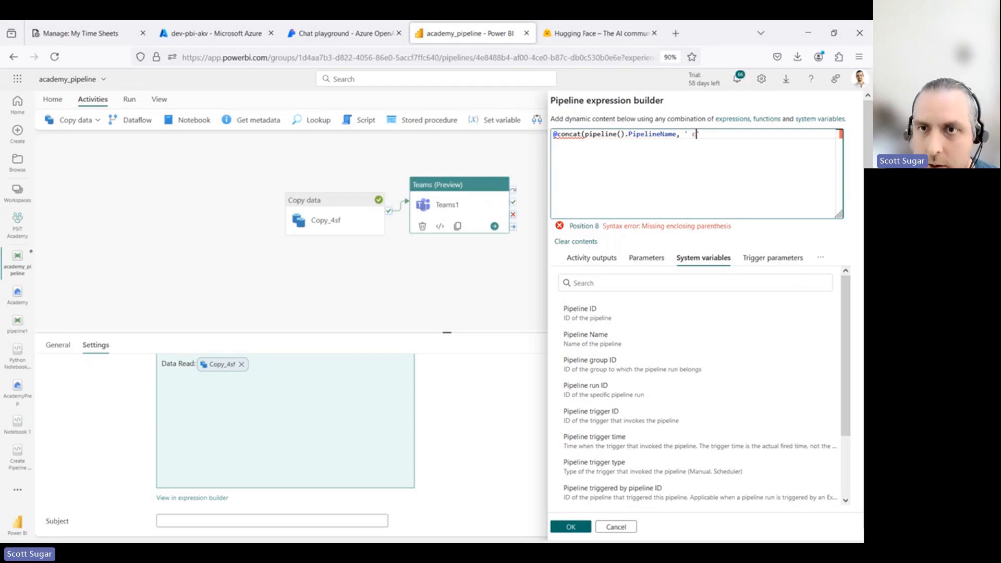
{"action": "type", "text": "ompleted succ"}
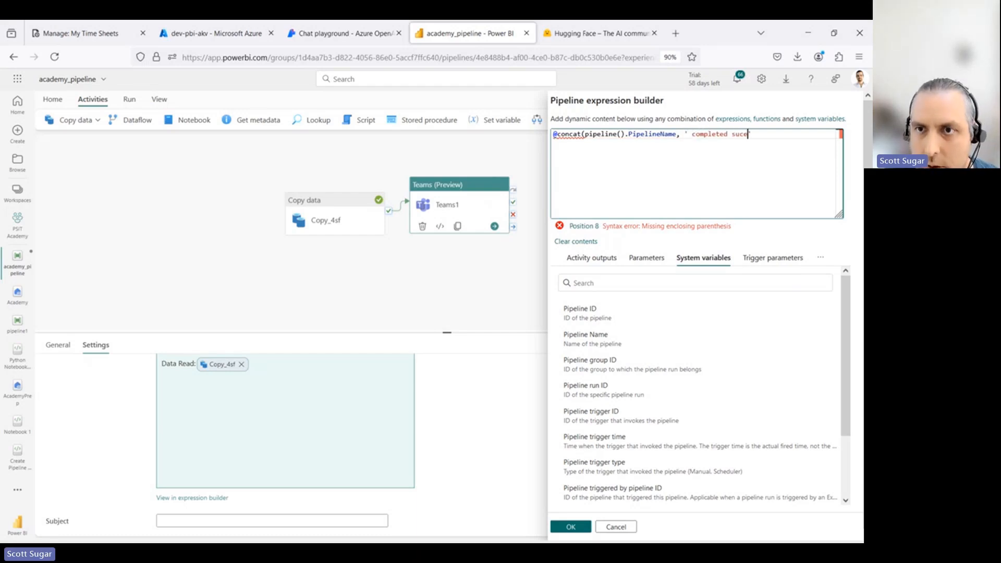
{"action": "type", "text": "essf"}
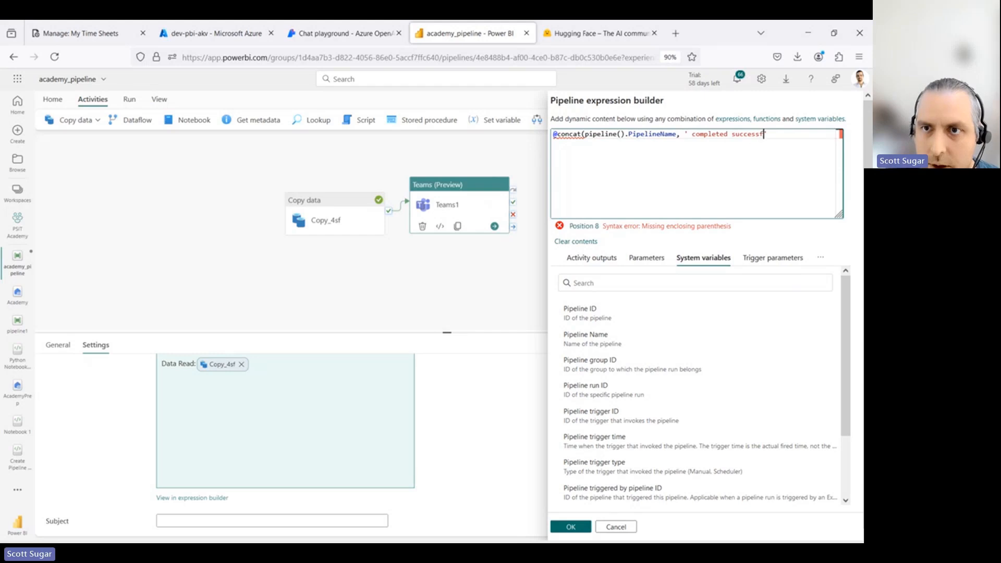
{"action": "type", "text": "ully')"}
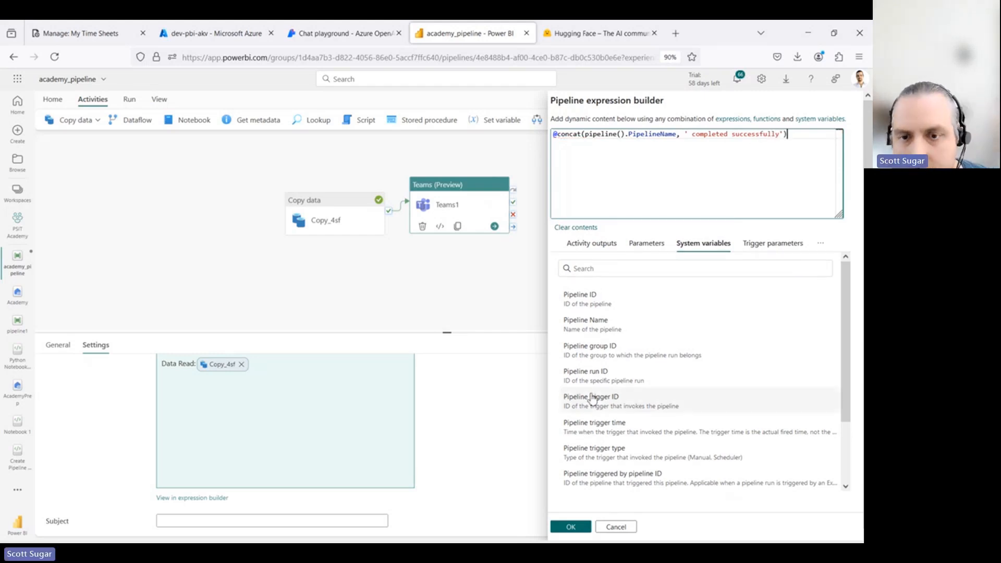
{"action": "left_click", "coordinate": [570, 527]}
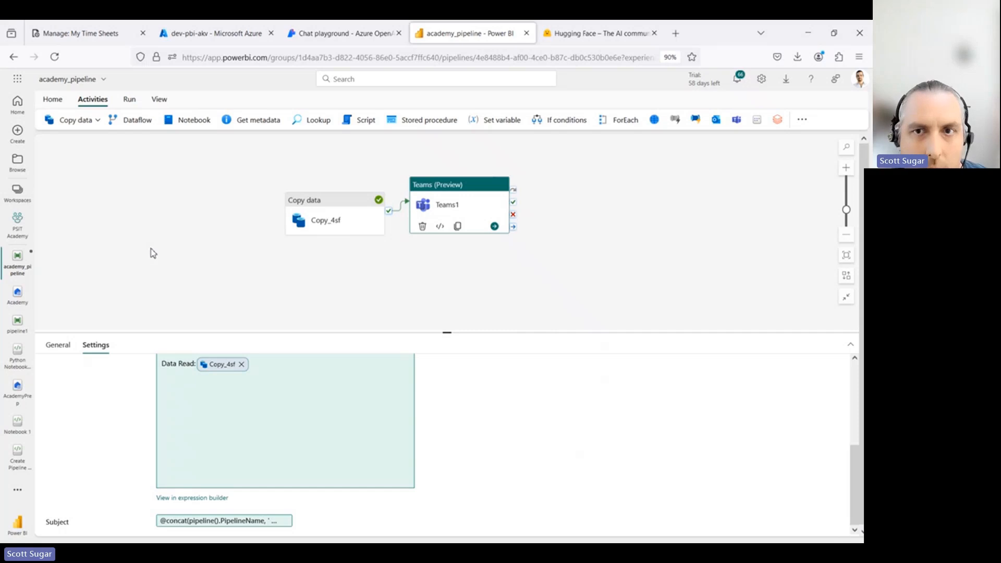
Save and run academy_pipeline with the Teams1 notification activity.
{"action": "left_click", "coordinate": [119, 181]}
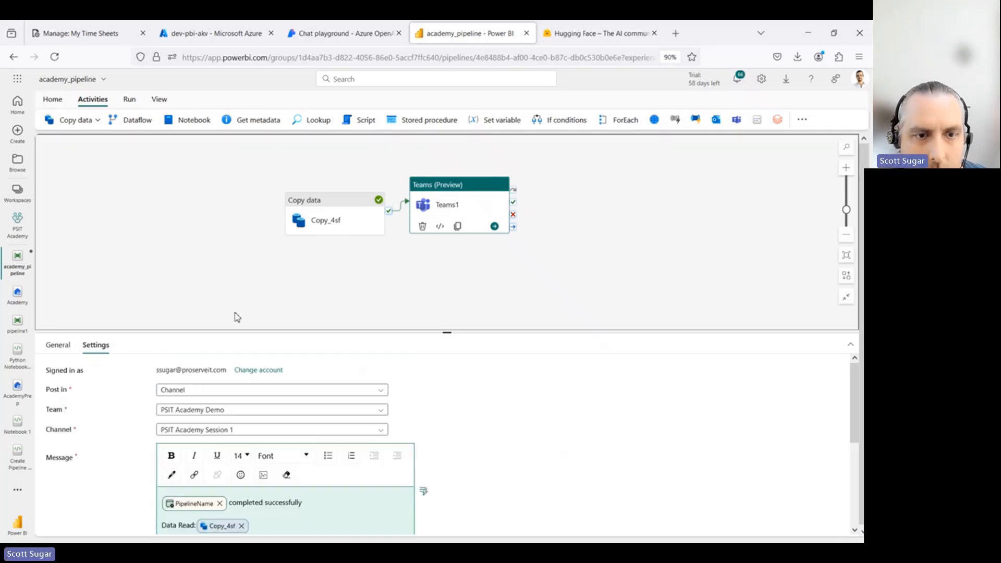
{"action": "left_click", "coordinate": [164, 260]}
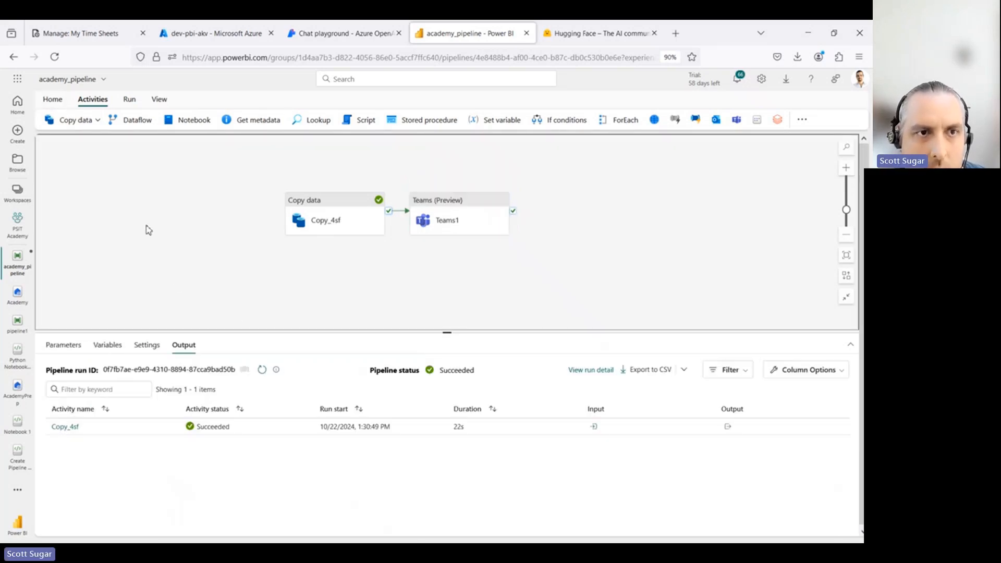
{"action": "left_click", "coordinate": [59, 102]}
{"action": "left_click", "coordinate": [203, 123]}
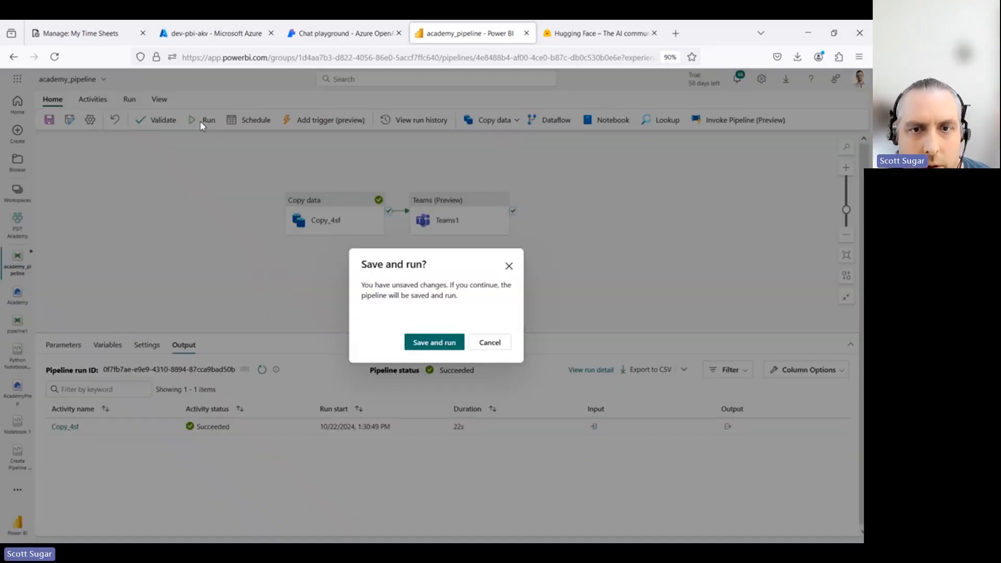
{"action": "left_click", "coordinate": [443, 342]}
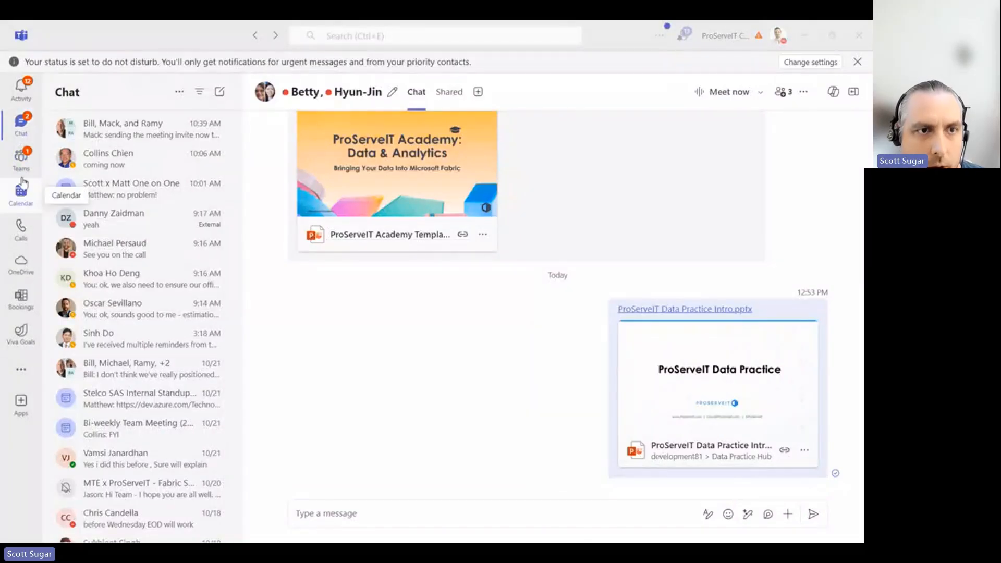
Switch to Microsoft Teams and check the academy_pipeline post and its Data Read value in the PSIT Academy Session 1 channel.
{"action": "left_click", "coordinate": [21, 157]}
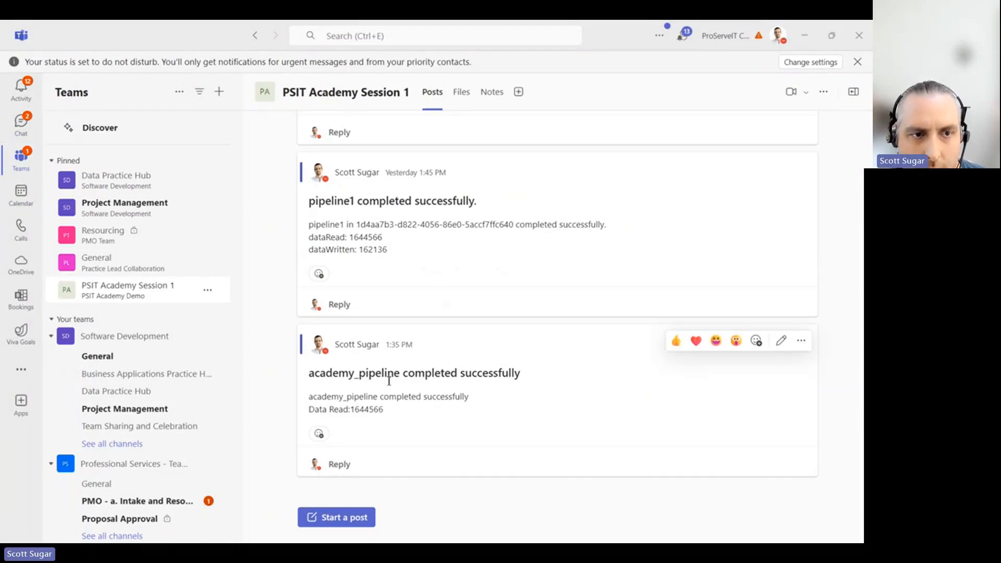
{"action": "left_click", "coordinate": [52, 319]}
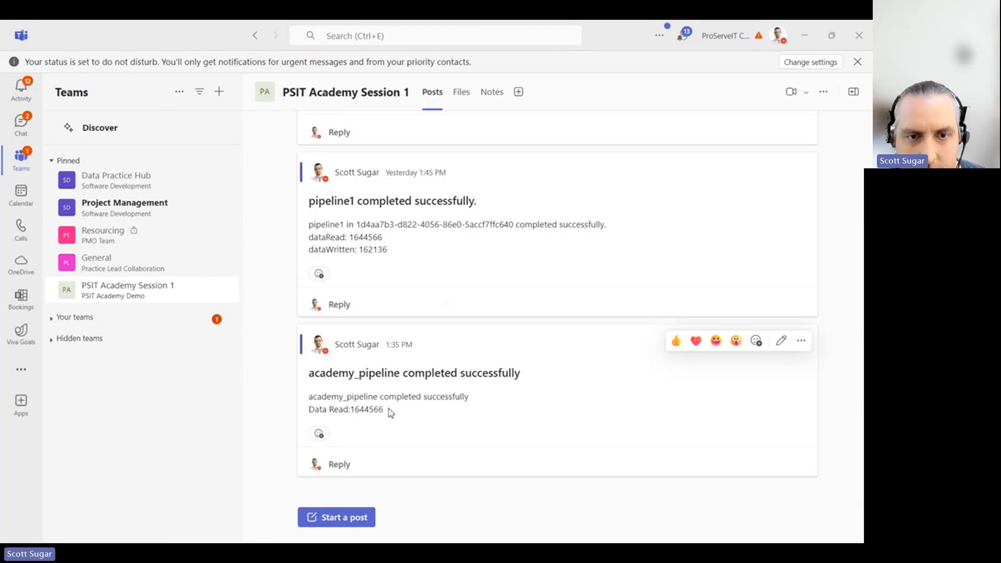
{"action": "left_click_drag", "start_coordinate": [389, 411], "coordinate": [365, 410]}
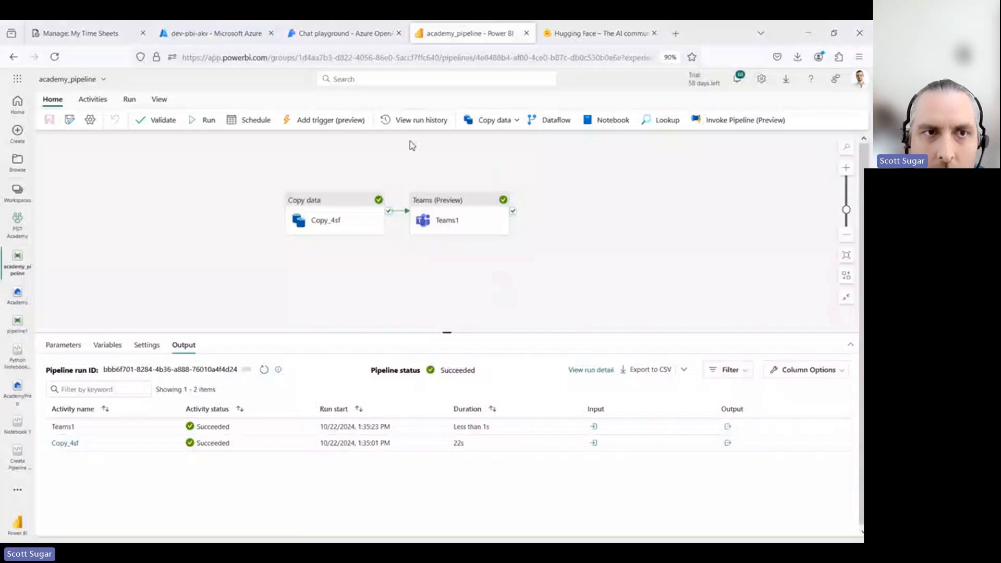
Create a new notebook in the PSIT Academy workspace in Power BI and clear the default comments from its first cell.
{"action": "left_click", "coordinate": [93, 101]}
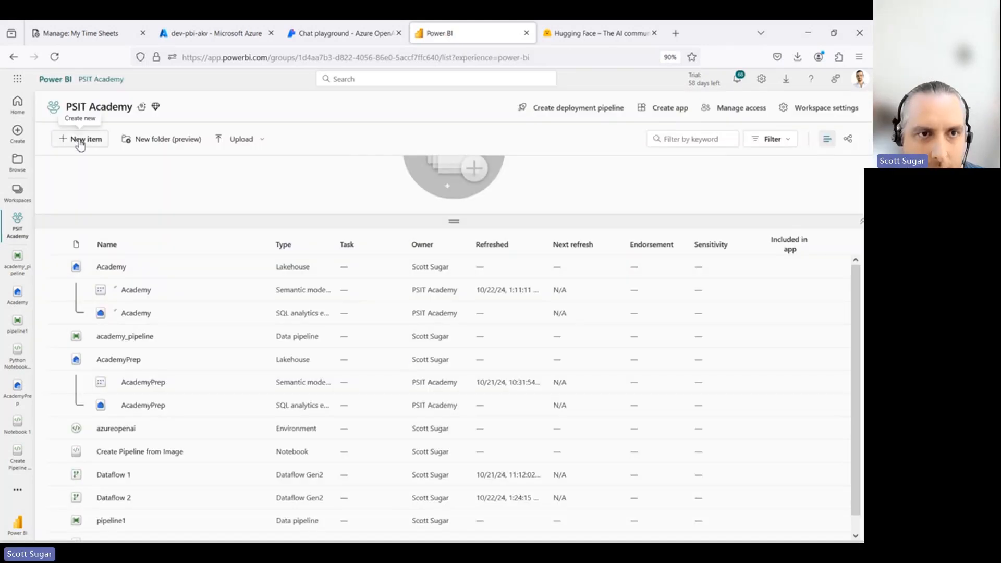
{"action": "left_click", "coordinate": [80, 144]}
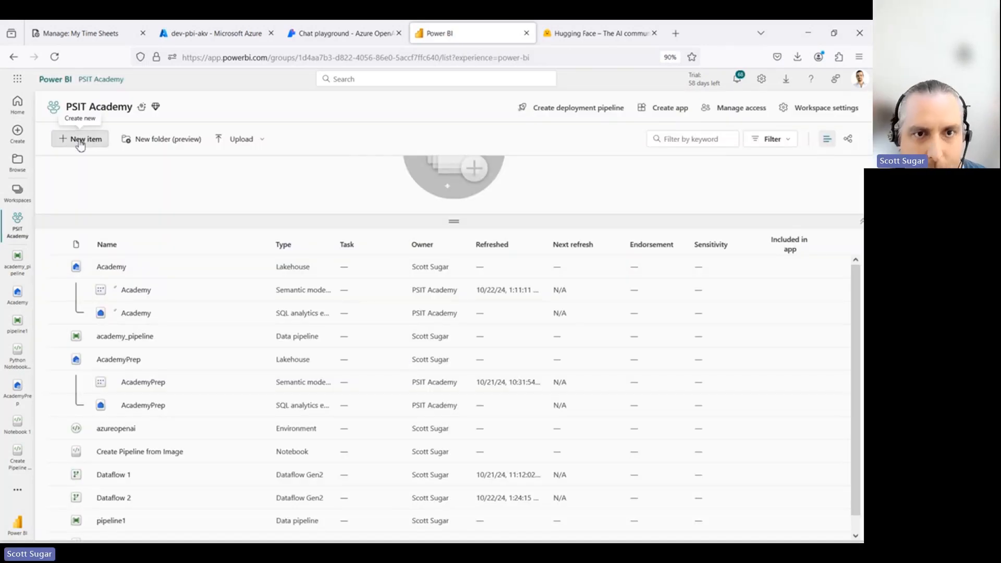
{"action": "scroll", "coordinate": [638, 300], "scroll_direction": "down", "scroll_amount": 5}
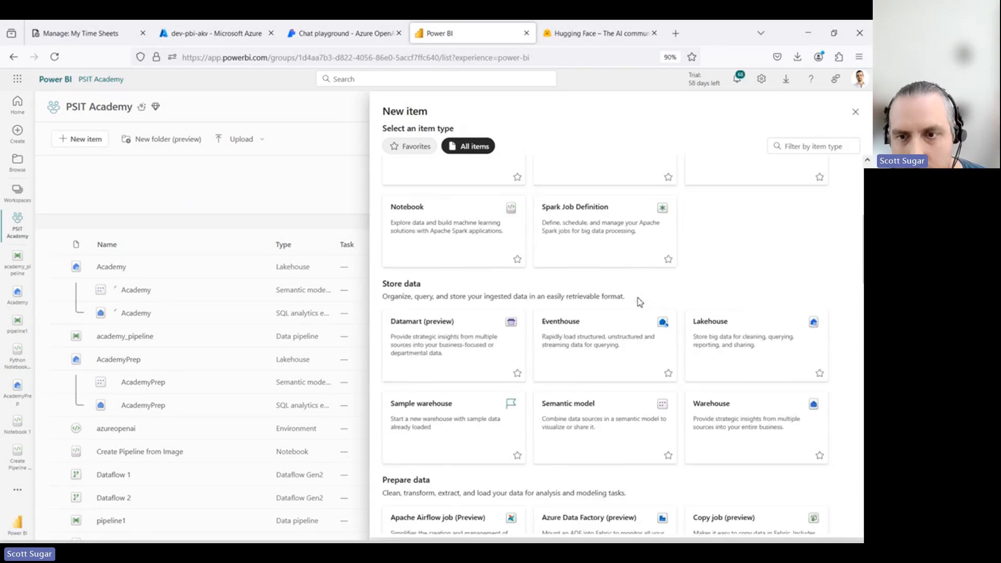
{"action": "scroll", "coordinate": [637, 298], "scroll_direction": "down", "scroll_amount": 4}
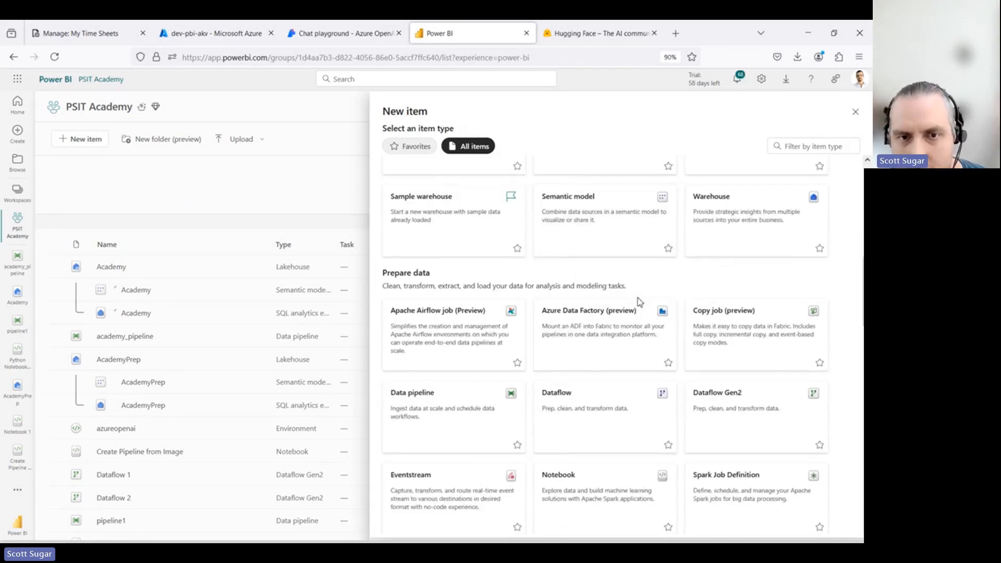
{"action": "scroll", "coordinate": [637, 299], "scroll_direction": "down", "scroll_amount": 2}
{"action": "left_click", "coordinate": [601, 398]}
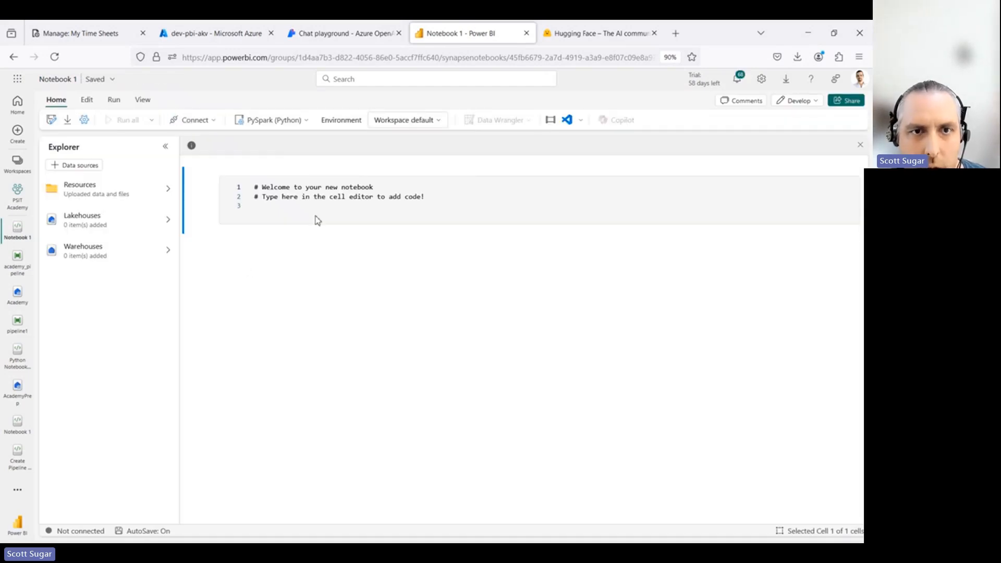
{"action": "left_click_drag", "start_coordinate": [272, 205], "coordinate": [246, 185]}
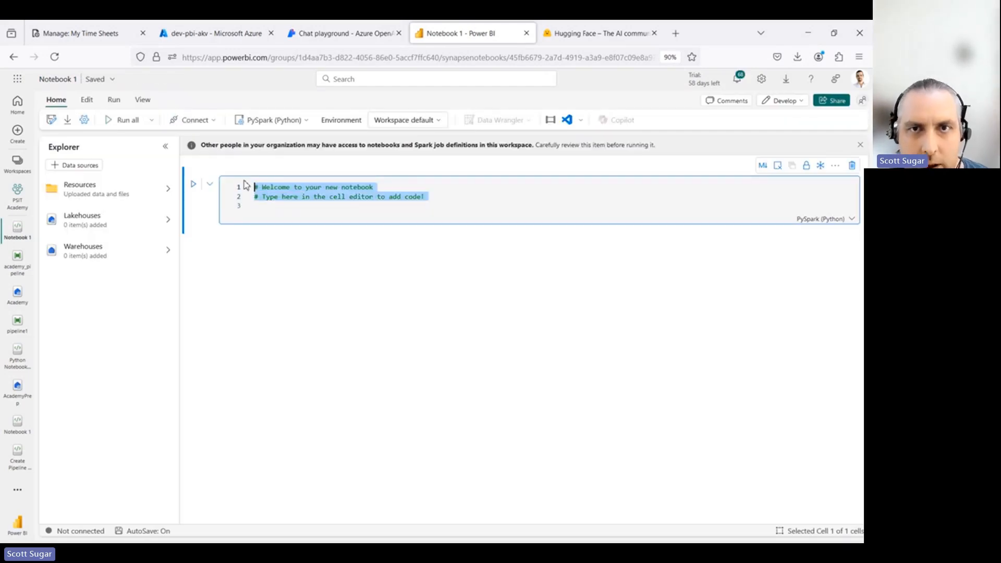
{"action": "key", "text": "BackSpace"}
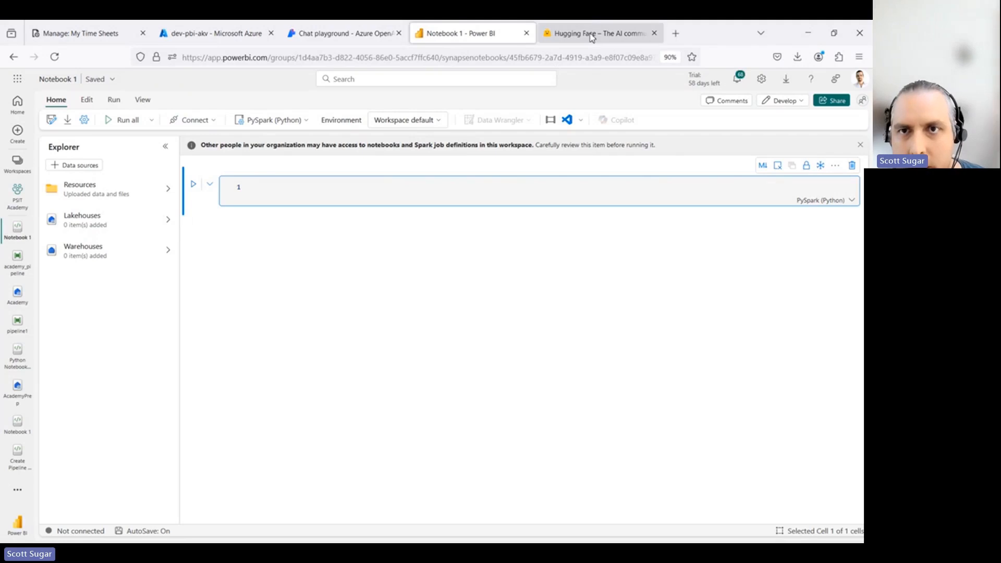
Browse the Hugging Face datasets list for possible notebook data sources, then return to the empty notebook.
{"action": "left_click", "coordinate": [592, 38]}
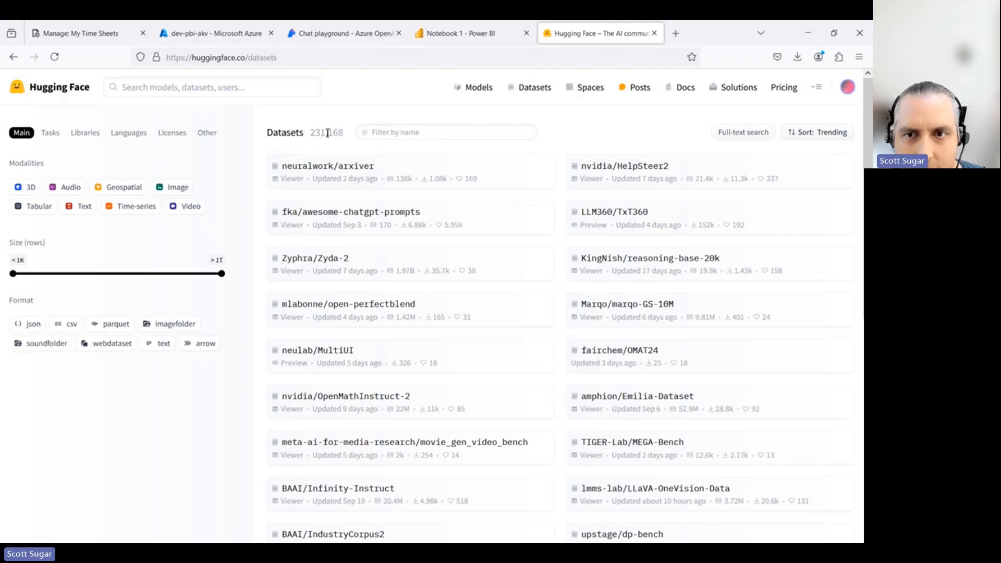
{"action": "scroll", "coordinate": [553, 311], "scroll_direction": "down", "scroll_amount": 4}
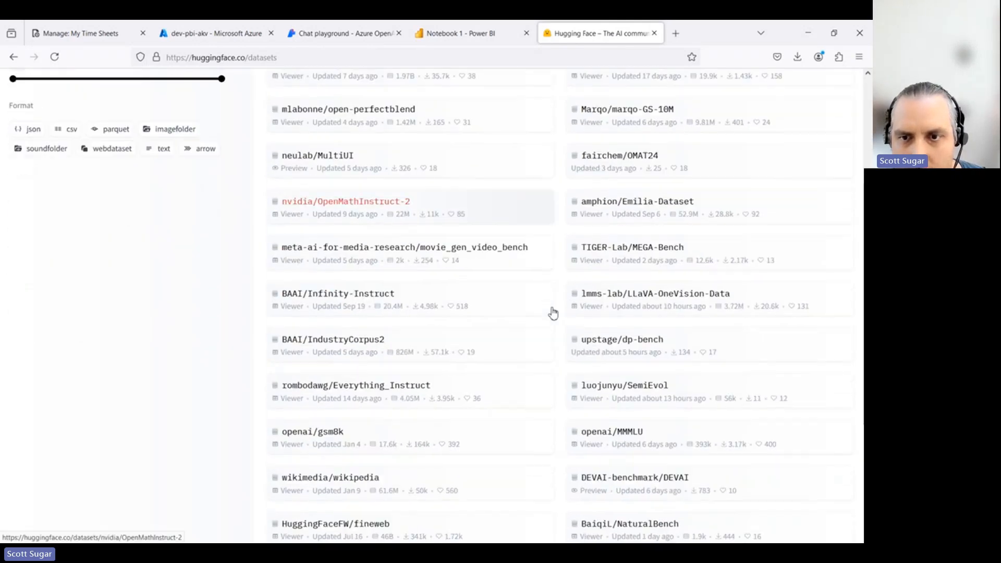
{"action": "scroll", "coordinate": [553, 312], "scroll_direction": "down", "scroll_amount": 3}
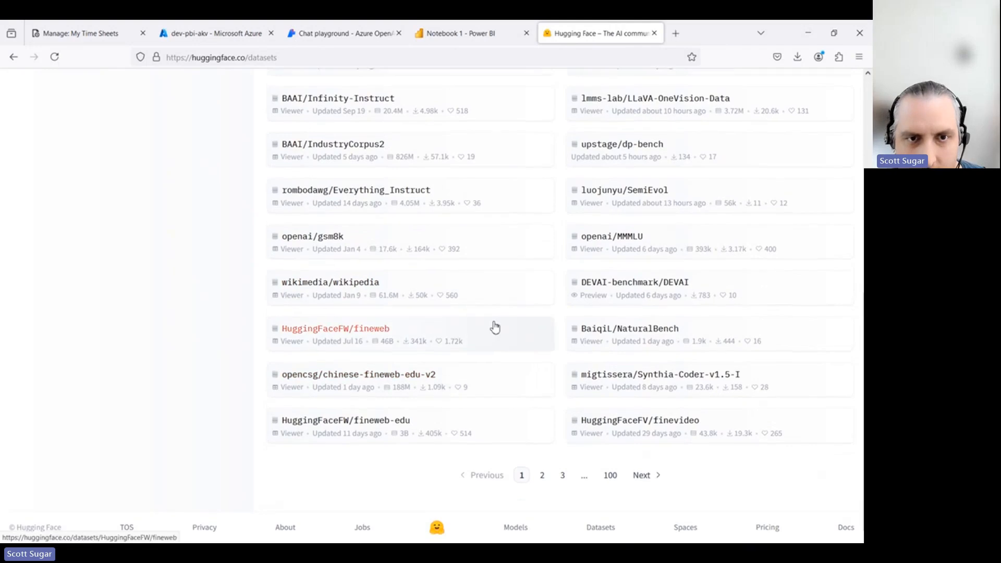
{"action": "scroll", "coordinate": [495, 327], "scroll_direction": "up", "scroll_amount": 5}
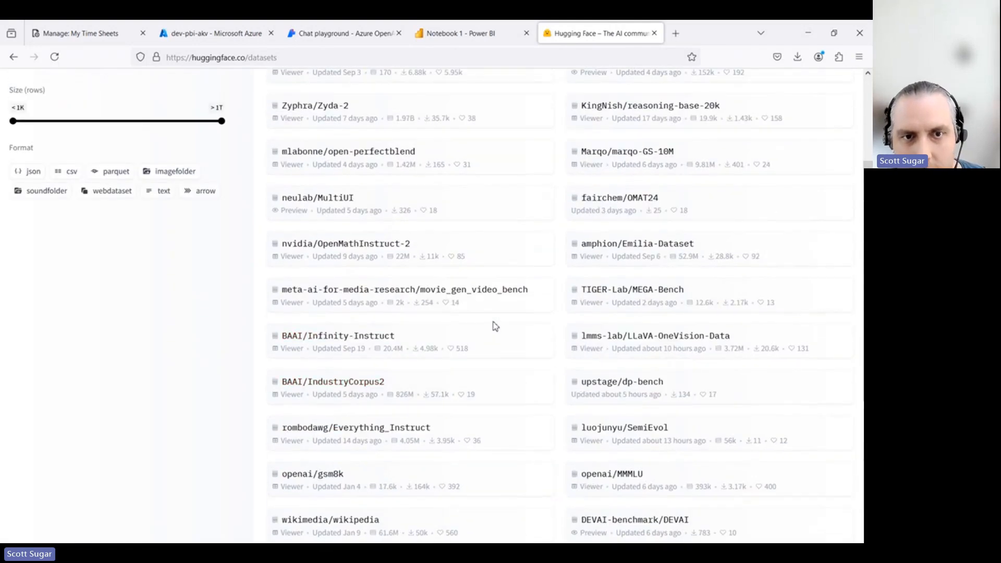
{"action": "scroll", "coordinate": [494, 327], "scroll_direction": "up", "scroll_amount": 3}
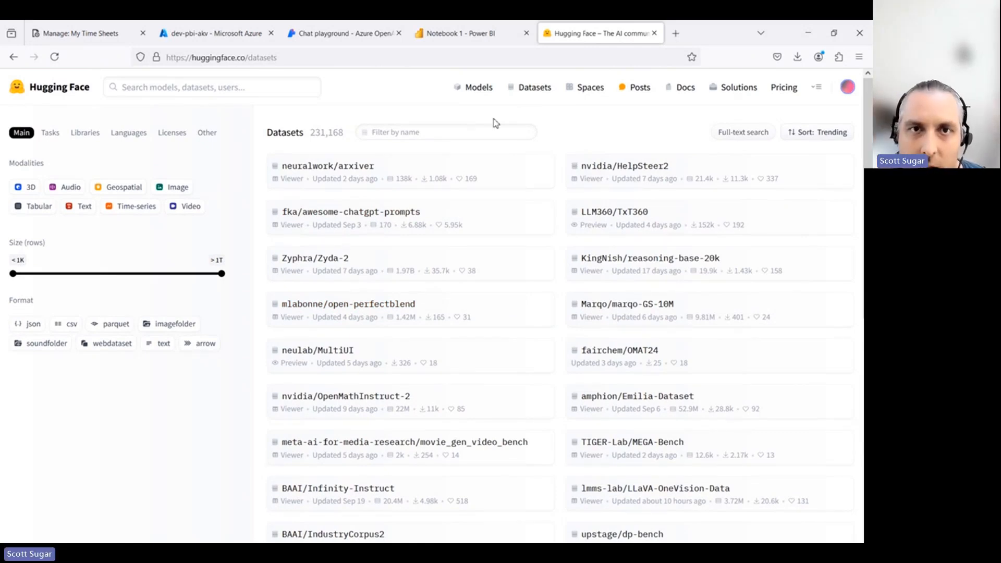
{"action": "key", "text": "ctrl+Page_Up"}
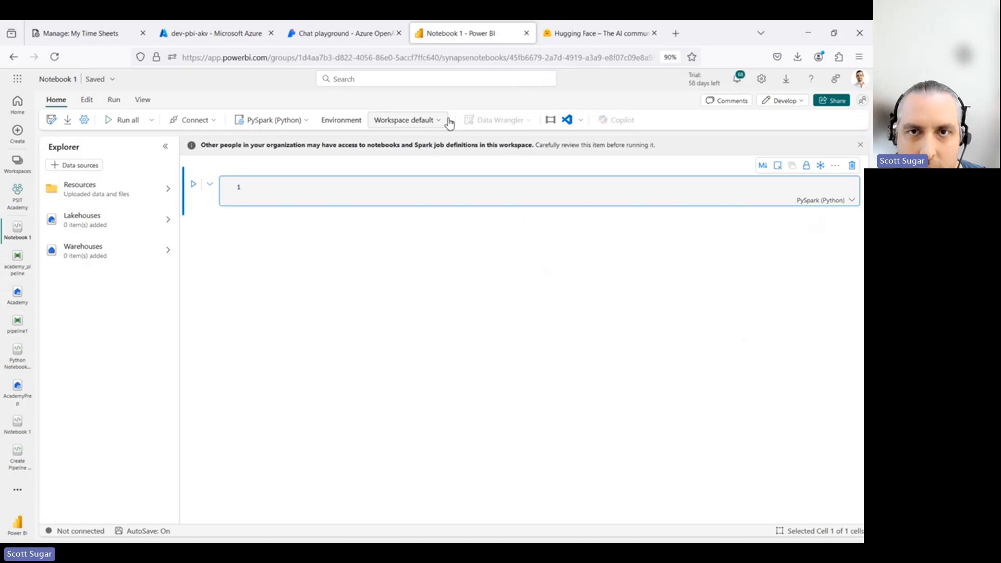
{"action": "left_click", "coordinate": [571, 42]}
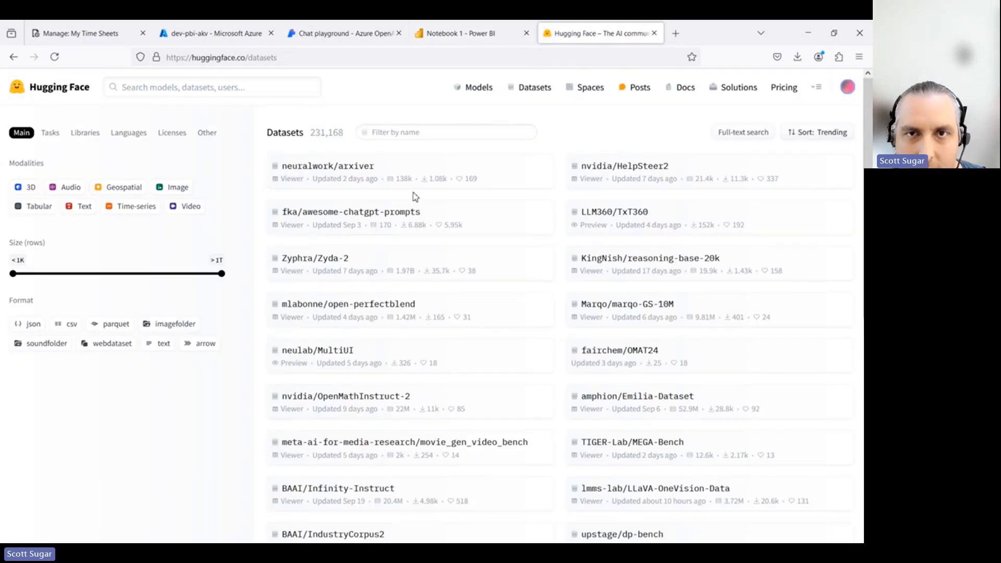
{"action": "key", "text": "ctrl+Page_Up"}
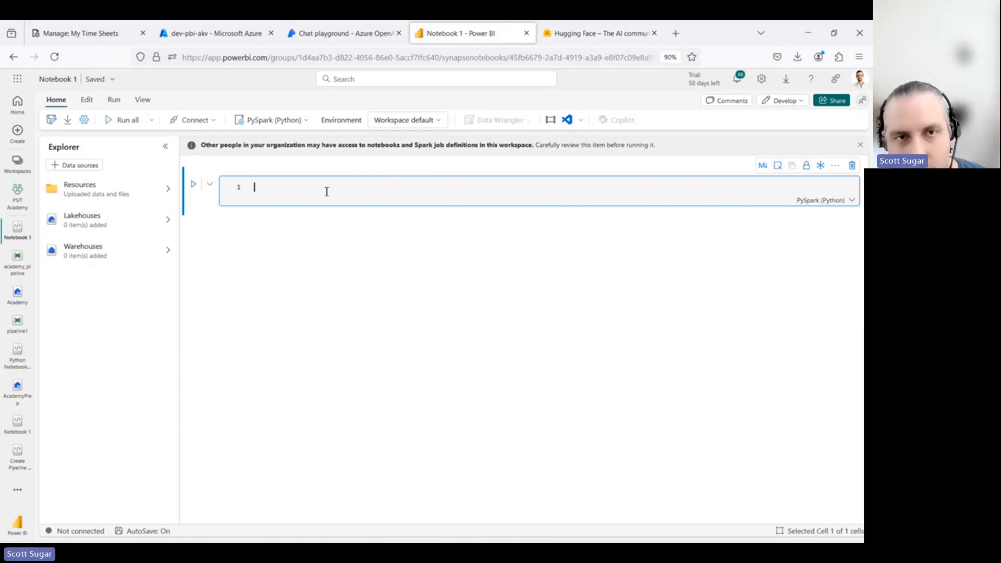
{"action": "key", "text": "Escape"}
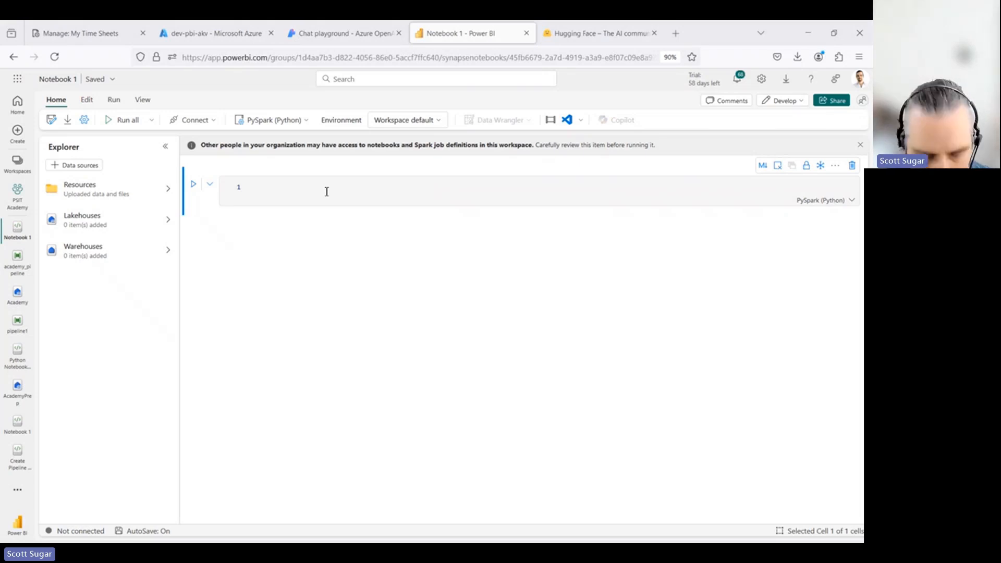
Enter %pip install -U -q datasets in the notebook's first cell and run it.
{"action": "left_click", "coordinate": [267, 193]}
{"action": "type", "text": "%pip install -U -q datasets"}
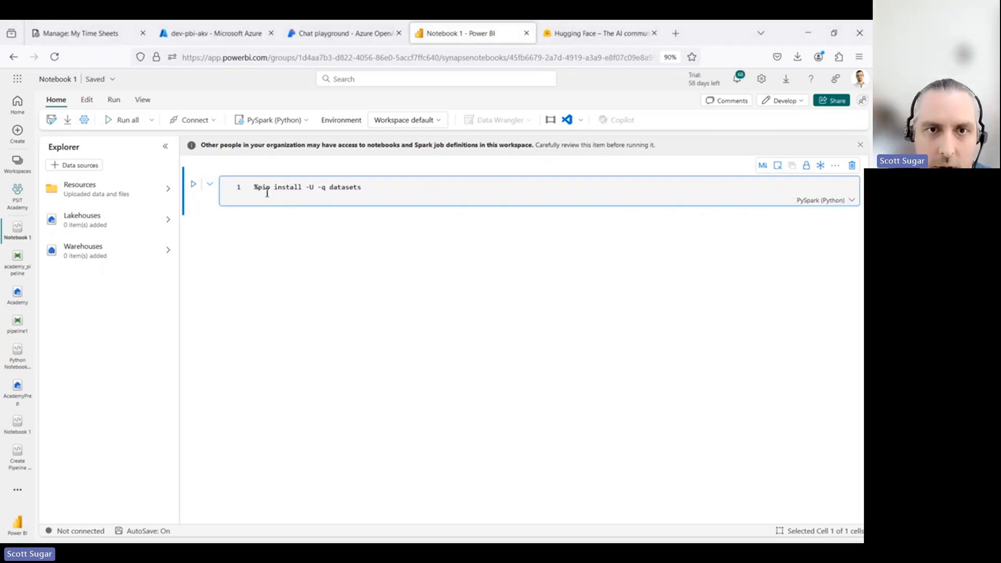
{"action": "key", "text": "ctrl+Return"}
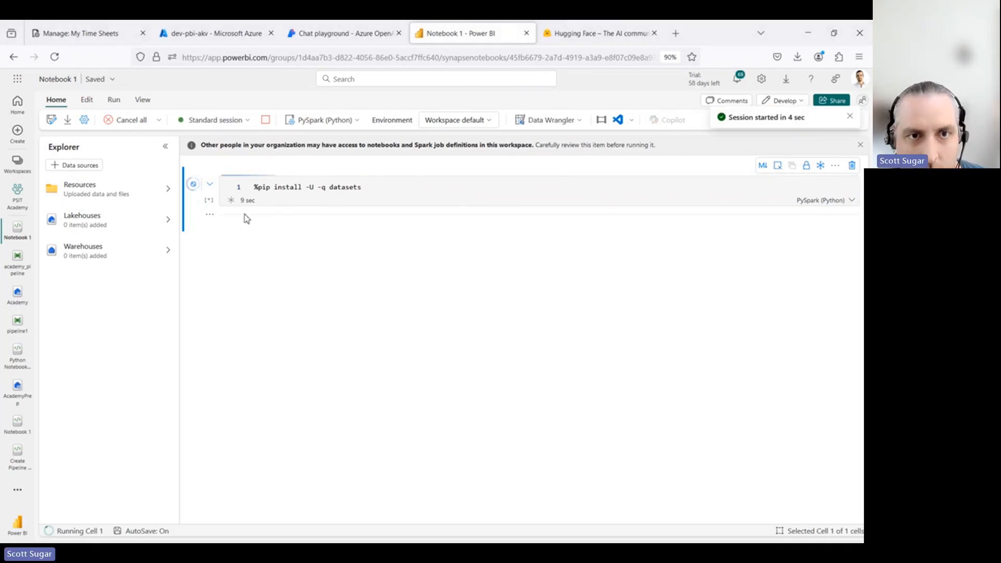
{"action": "left_click", "coordinate": [244, 233]}
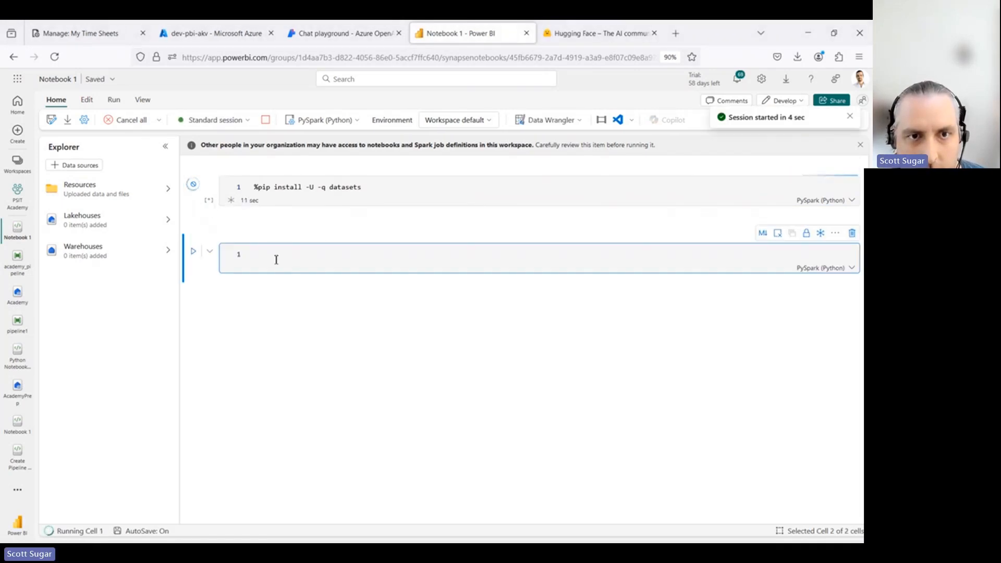
{"action": "type", "text": "from datasets import load_dataset         #https://huggingface.co/datasets churn = load_dataset('scikit-learn/churn-prediction')"}
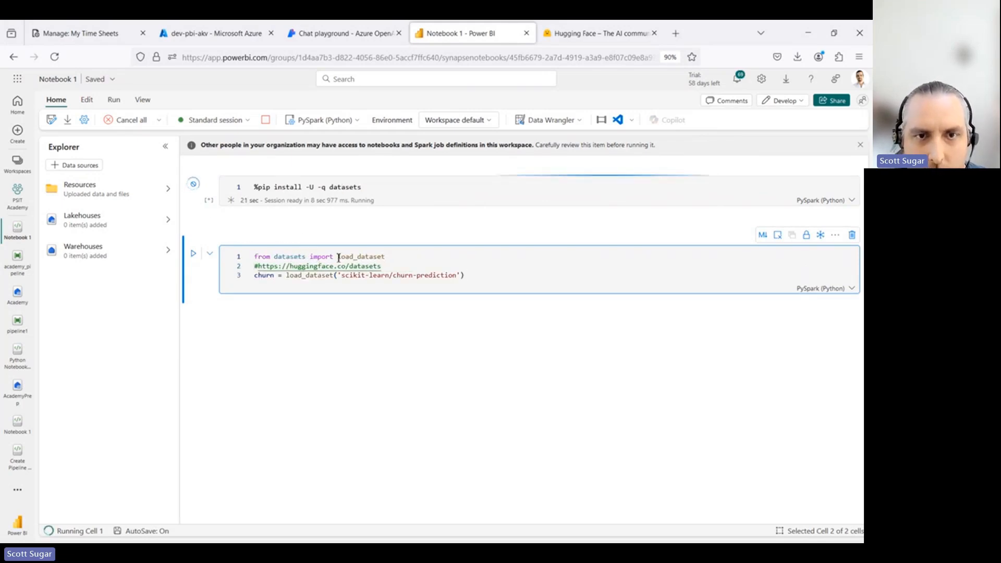
{"action": "left_click_drag", "start_coordinate": [338, 257], "coordinate": [385, 258]}
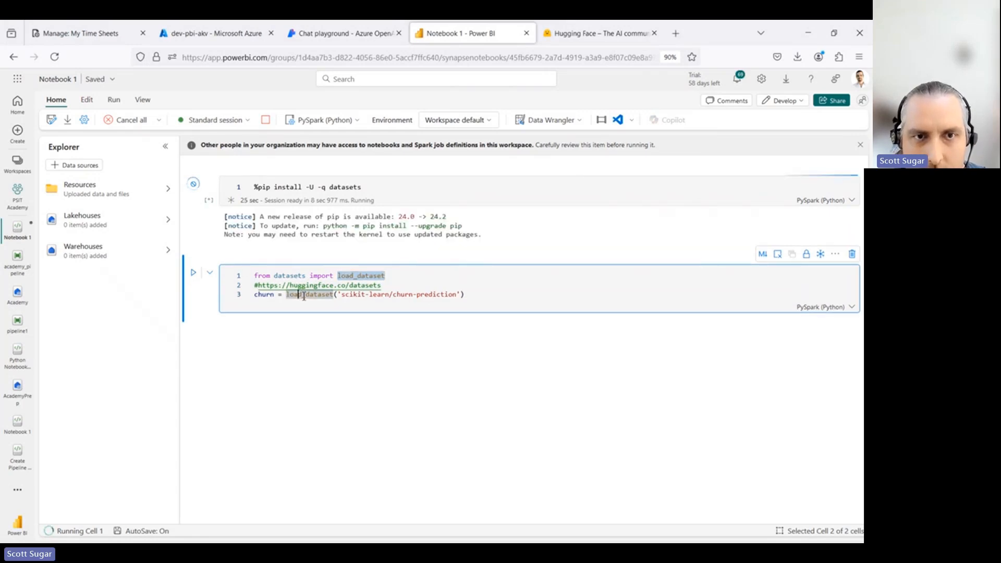
{"action": "mouse_move", "coordinate": [308, 297]}
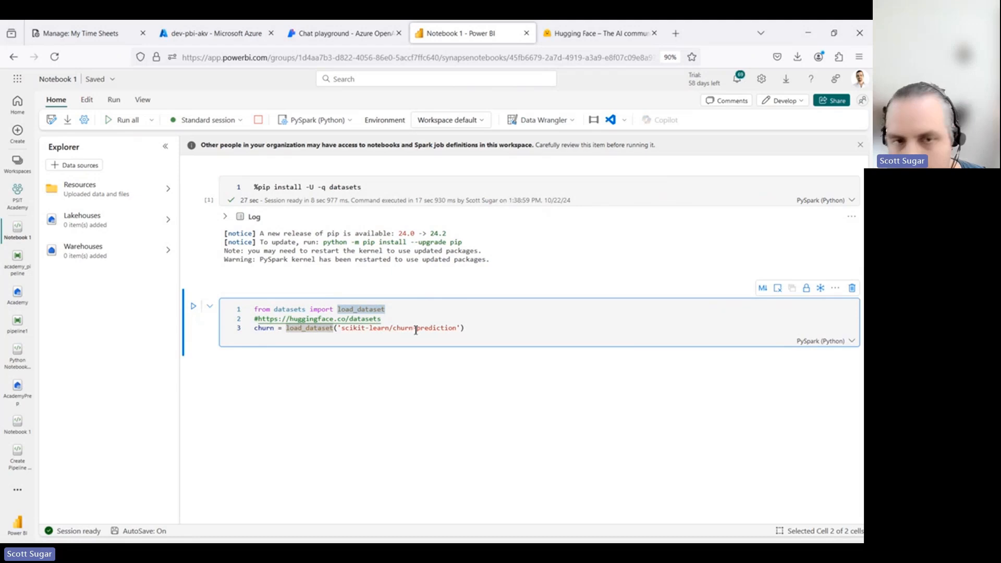
{"action": "left_click", "coordinate": [469, 328]}
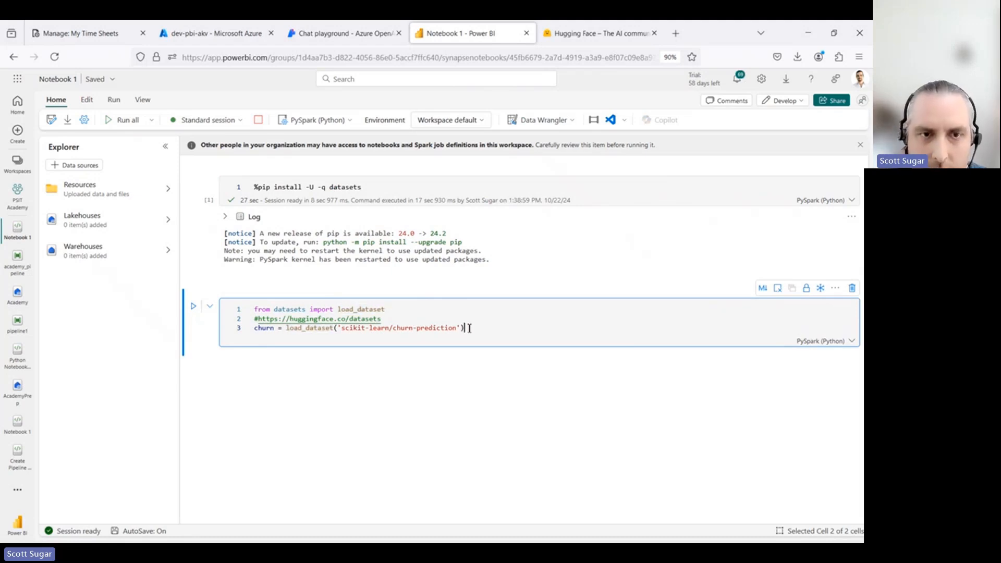
{"action": "key", "text": "ctrl+Return"}
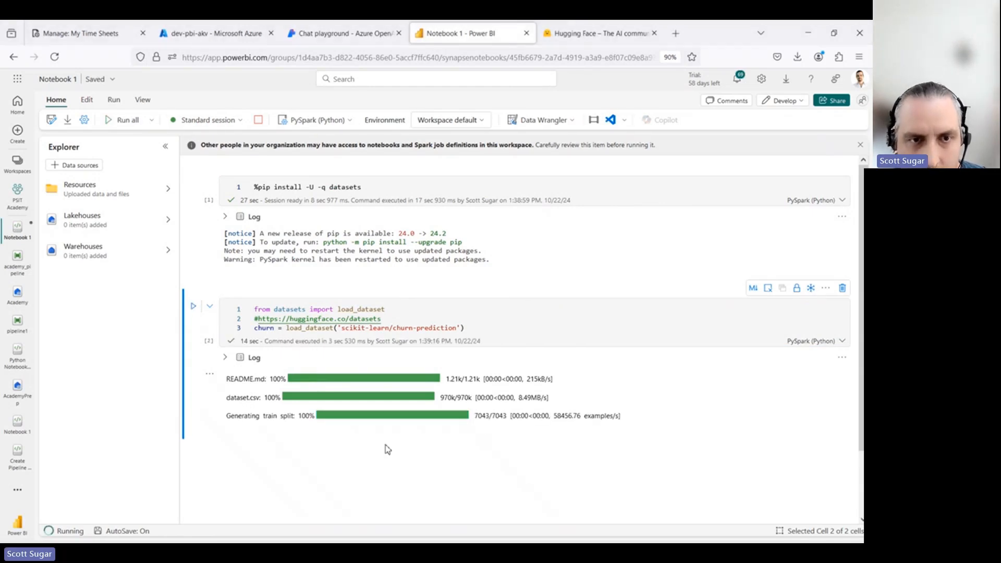
Add a third code cell containing df = churn['train'].to_pandas() followed by a line with df.
{"action": "scroll", "coordinate": [385, 445], "scroll_direction": "down", "scroll_amount": 1}
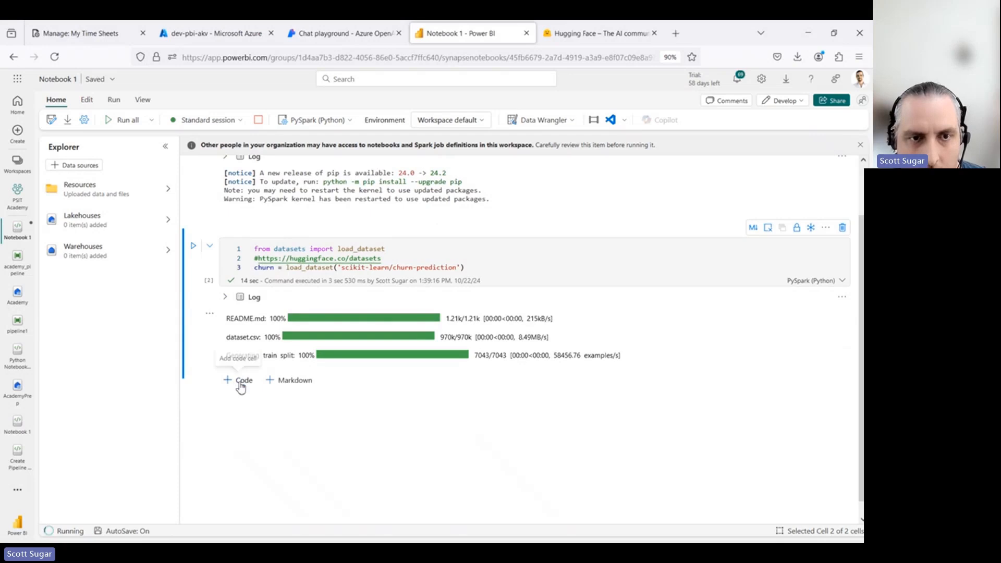
{"action": "left_click", "coordinate": [239, 382]}
{"action": "type", "text": "df = churn['train'].to_pandas()         df"}
{"action": "key", "text": "Up"}
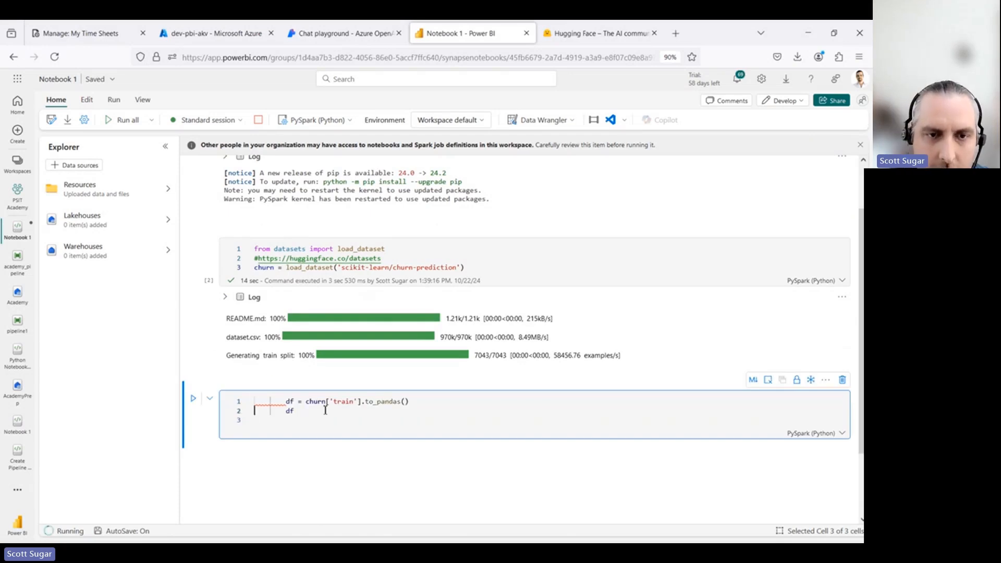
Remove the leading indentation from both lines of the pandas conversion cell and run it.
{"action": "key", "text": "Delete"}
{"action": "key", "text": "Delete"}
{"action": "key", "text": "Delete"}
{"action": "key", "text": "Delete"}
{"action": "key", "text": "Delete"}
{"action": "key", "text": "Delete"}
{"action": "key", "text": "Delete"}
{"action": "key", "text": "Delete"}
{"action": "key", "text": "Down"}
{"action": "key", "text": "Delete"}
{"action": "key", "text": "Delete"}
{"action": "key", "text": "Delete"}
{"action": "key", "text": "Delete"}
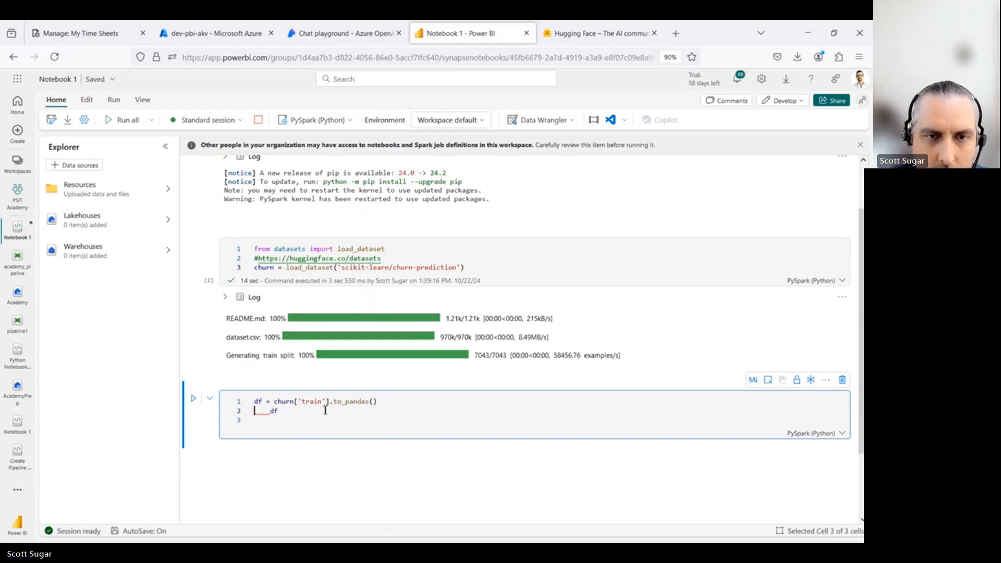
{"action": "key", "text": "Right"}
{"action": "key", "text": "Right"}
{"action": "key", "text": "Right"}
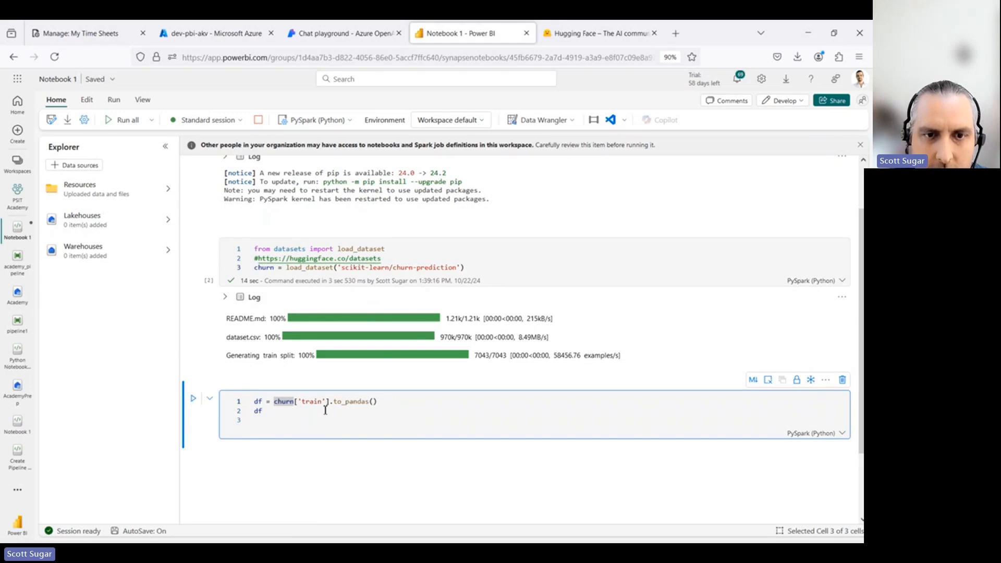
{"action": "key", "text": "shift+End"}
{"action": "key", "text": "Home"}
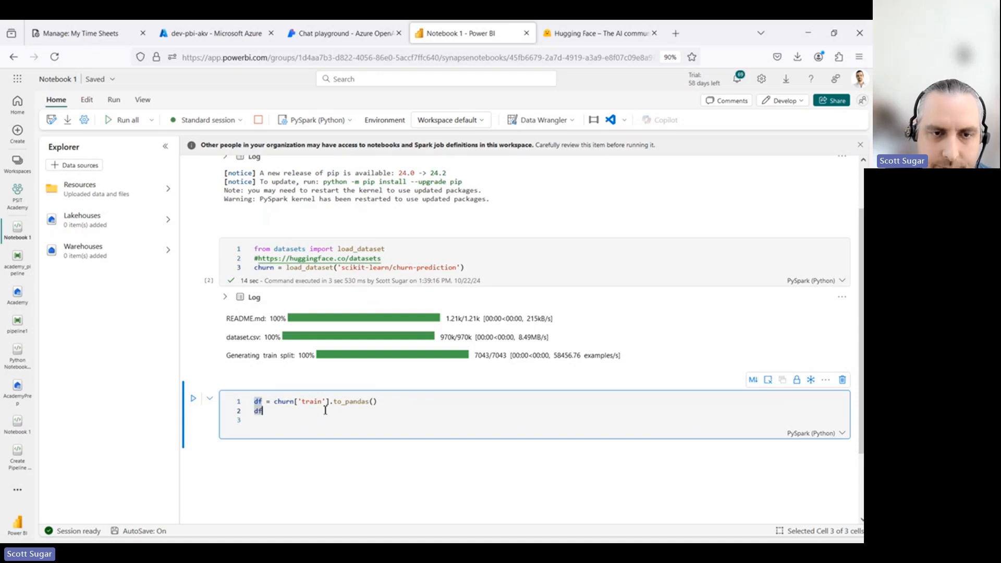
{"action": "key", "text": "ctrl+Return"}
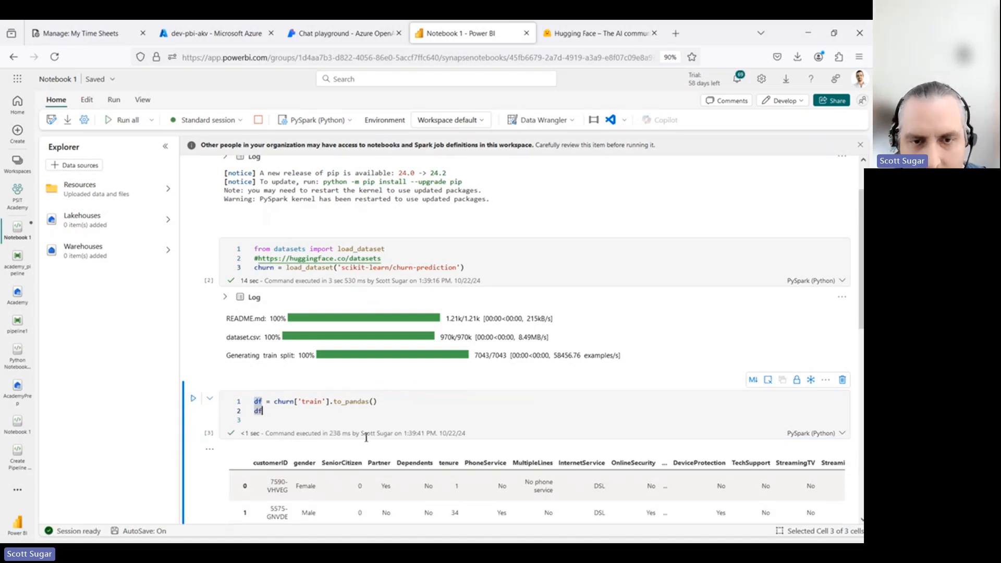
Examine the rows, columns and size of the churn dataframe in the cell output.
{"action": "scroll", "coordinate": [366, 437], "scroll_direction": "down", "scroll_amount": 4}
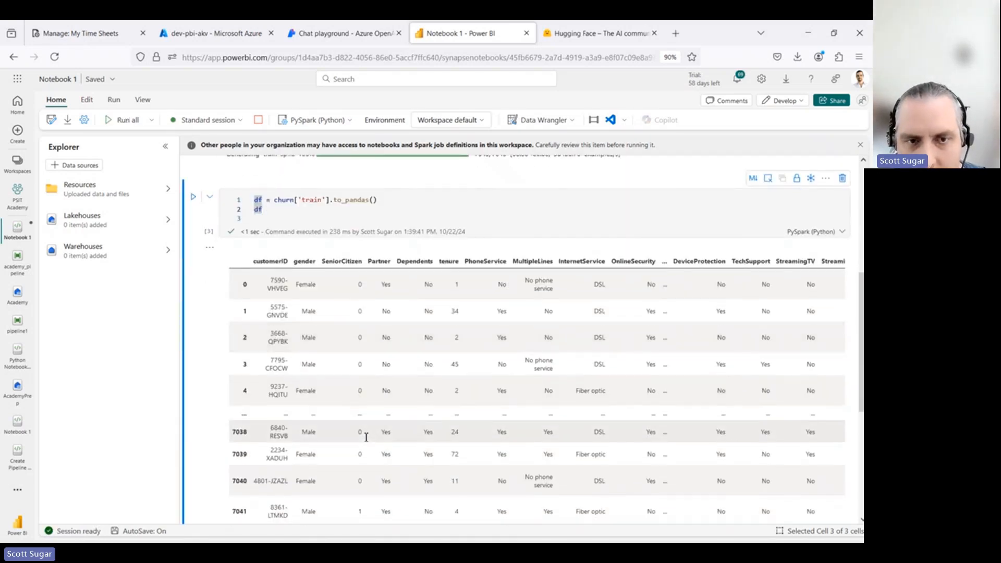
{"action": "scroll", "coordinate": [366, 437], "scroll_direction": "down", "scroll_amount": 2}
{"action": "scroll", "coordinate": [366, 437], "scroll_direction": "up", "scroll_amount": 3}
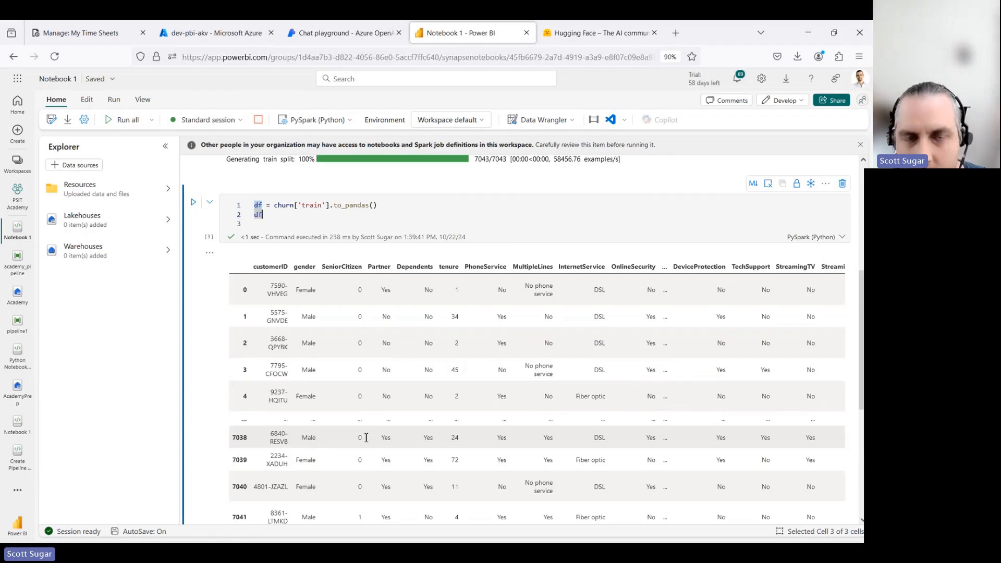
{"action": "scroll", "coordinate": [367, 437], "scroll_direction": "up", "scroll_amount": 1}
{"action": "scroll", "coordinate": [366, 437], "scroll_direction": "down", "scroll_amount": 3}
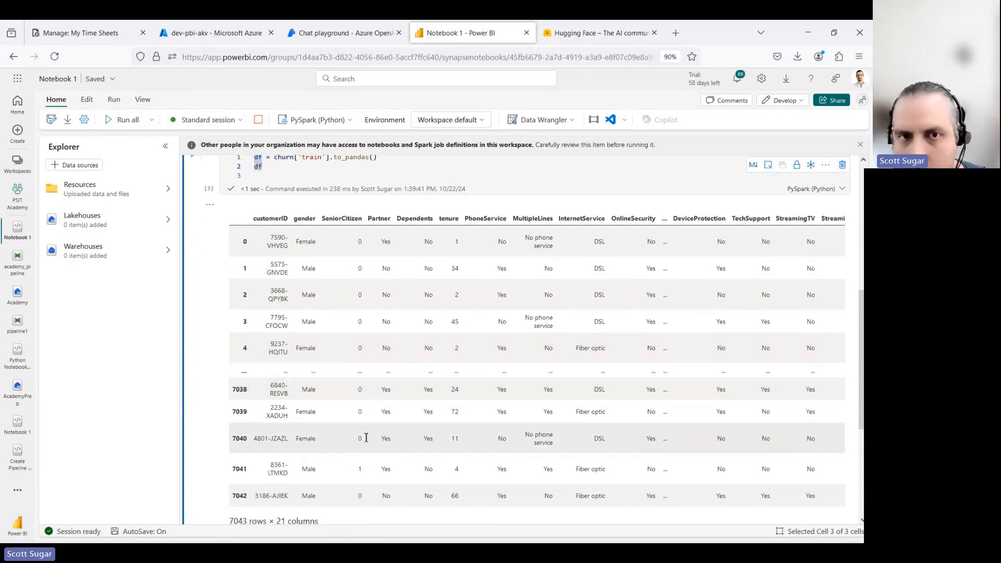
{"action": "scroll", "coordinate": [366, 437], "scroll_direction": "up", "scroll_amount": 1}
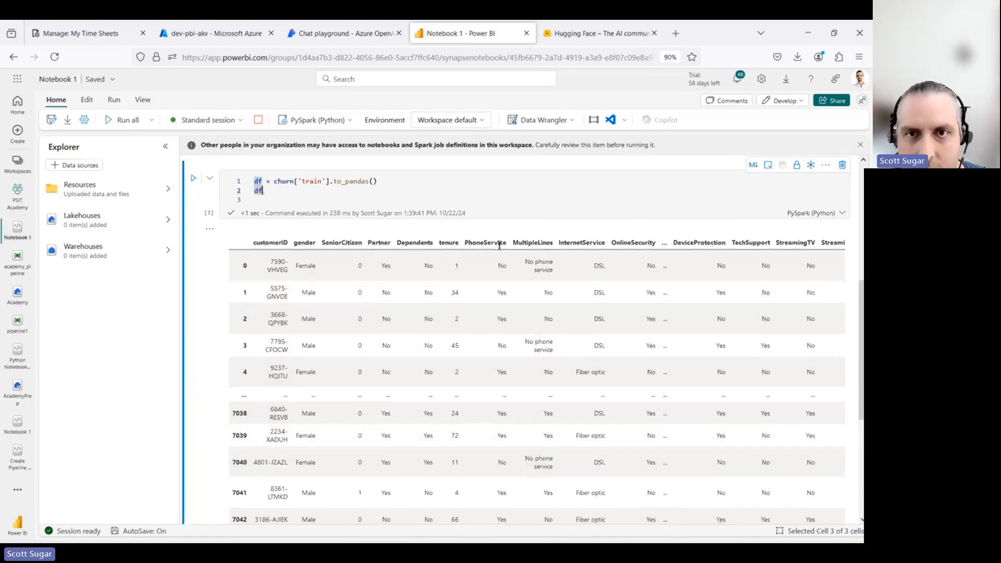
{"action": "scroll", "coordinate": [427, 211], "scroll_direction": "down", "scroll_amount": 2}
{"action": "scroll", "coordinate": [427, 211], "scroll_direction": "down", "scroll_amount": 3}
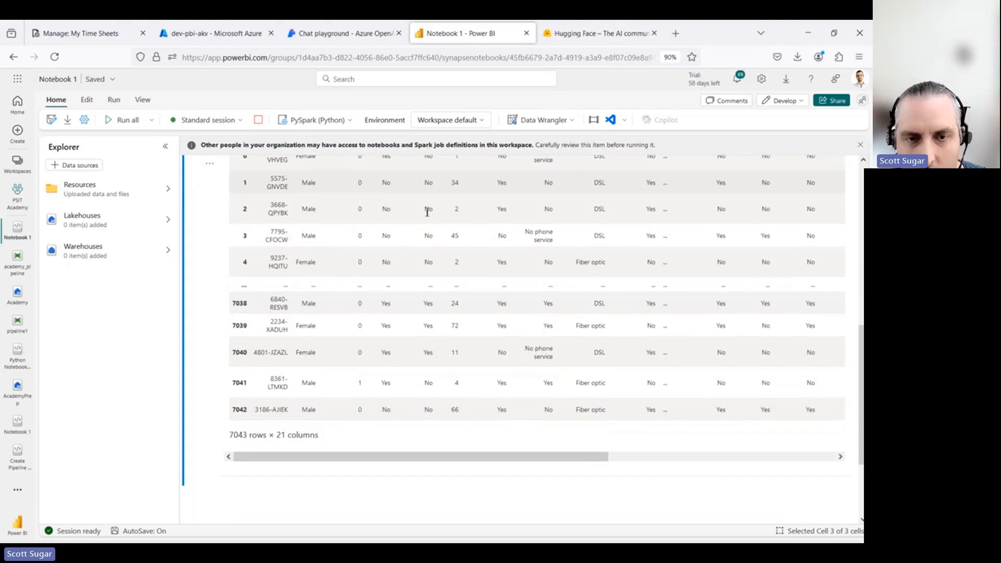
{"action": "scroll", "coordinate": [427, 211], "scroll_direction": "up", "scroll_amount": 7}
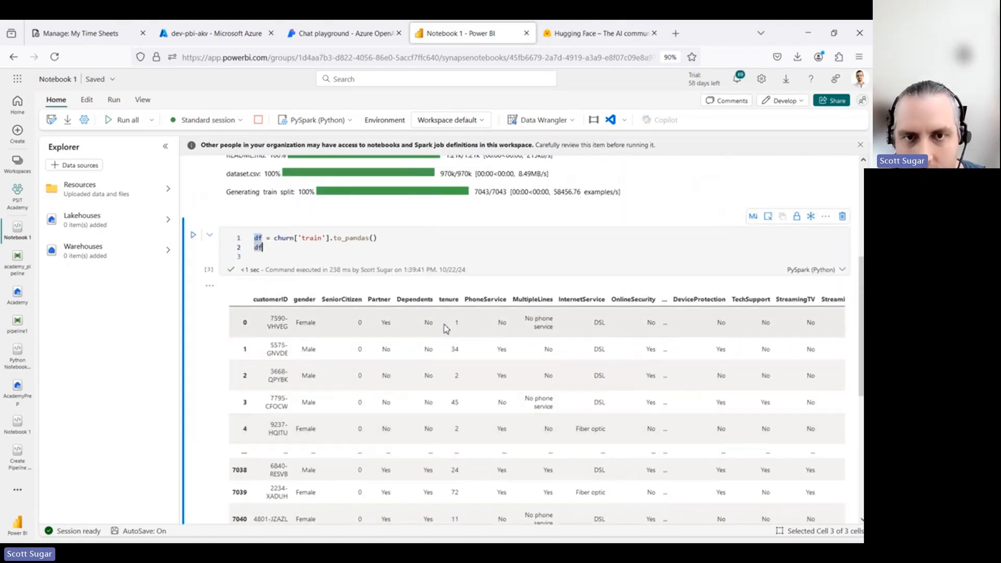
{"action": "scroll", "coordinate": [548, 345], "scroll_direction": "down", "scroll_amount": 7}
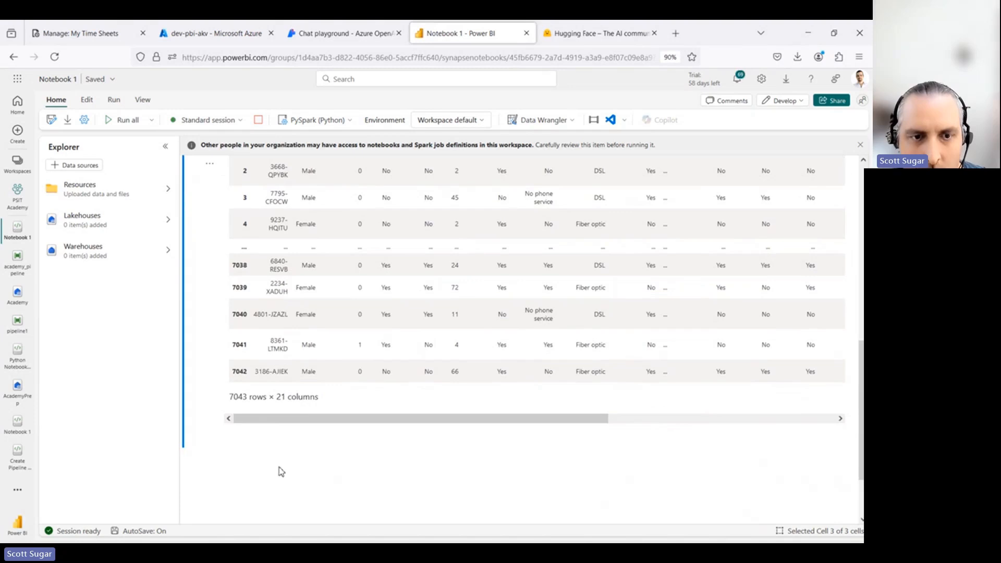
Add and run a cell with spark.createDataFrame(df).write.mode("overwrite").format("delta").save(F"Tables/customerchurn_notebook"), and read through its output.
{"action": "left_click", "coordinate": [240, 450]}
{"action": "left_click", "coordinate": [355, 461]}
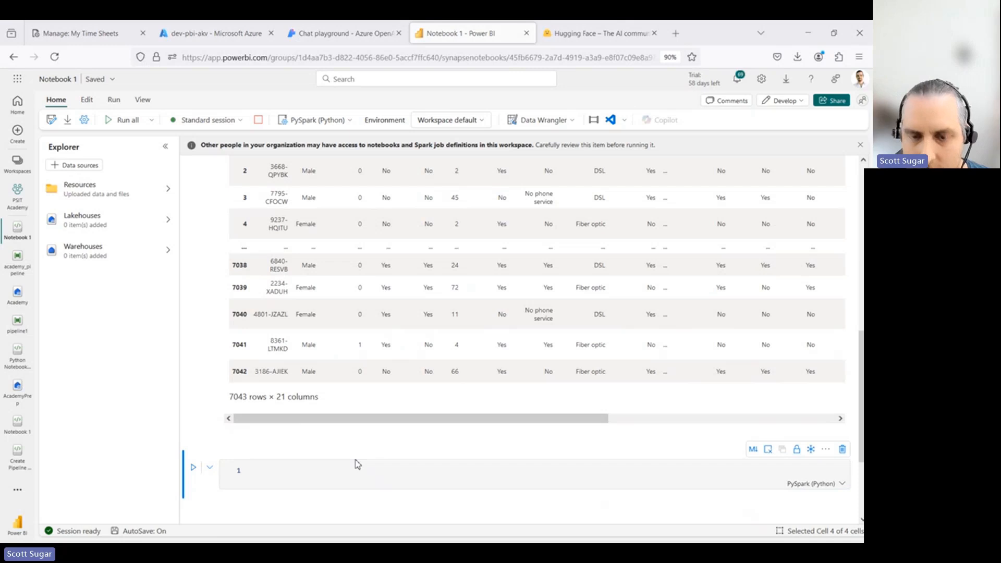
{"action": "left_click", "coordinate": [267, 477]}
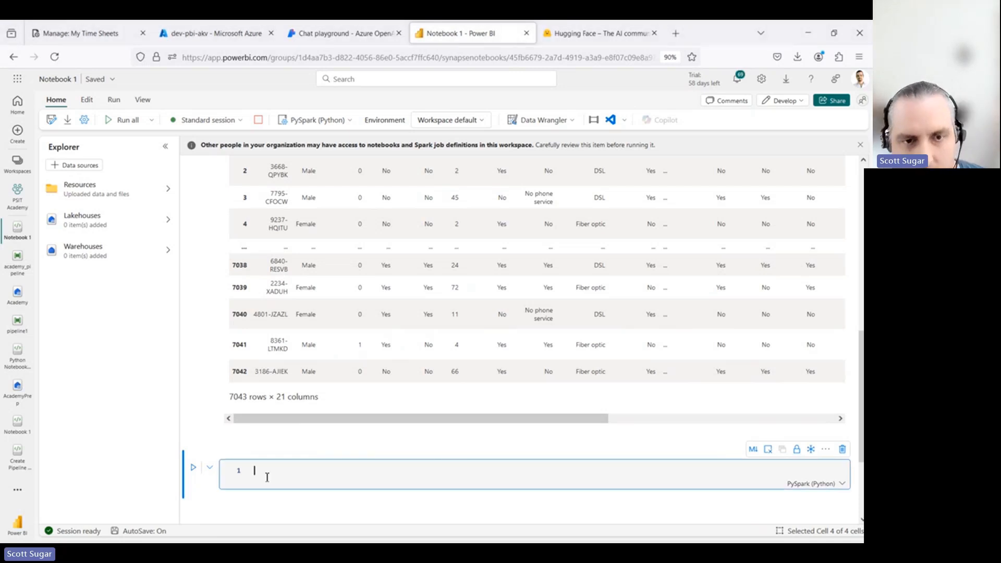
{"action": "type", "text": "spark.createDataFrame(df).write.mode(\"overwrite\").format(\"delta\").save(f\"Tables/customerchurn_notebook\")"}
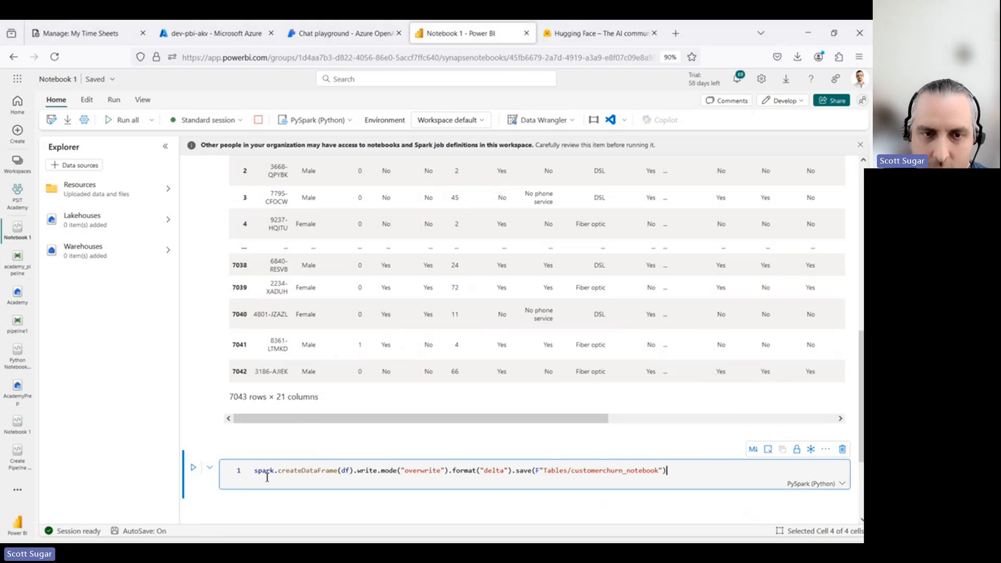
{"action": "key", "text": "ctrl+Return"}
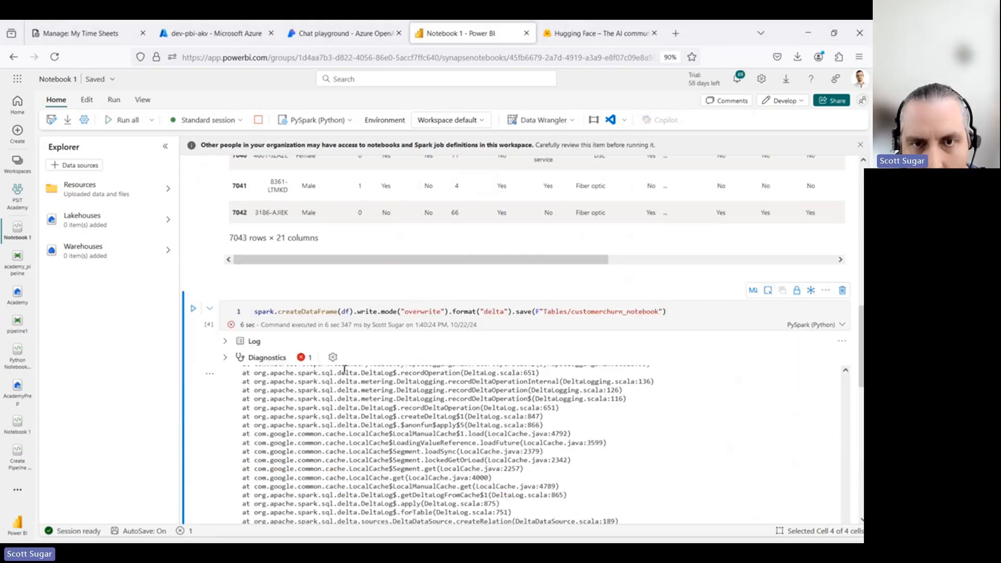
{"action": "scroll", "coordinate": [417, 302], "scroll_direction": "down", "scroll_amount": 10}
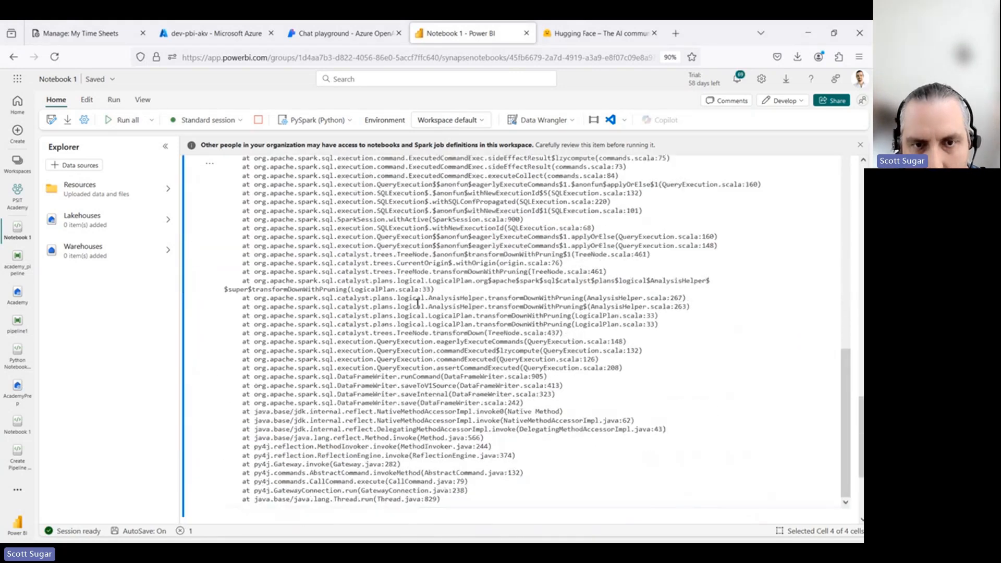
{"action": "scroll", "coordinate": [417, 302], "scroll_direction": "down", "scroll_amount": 10}
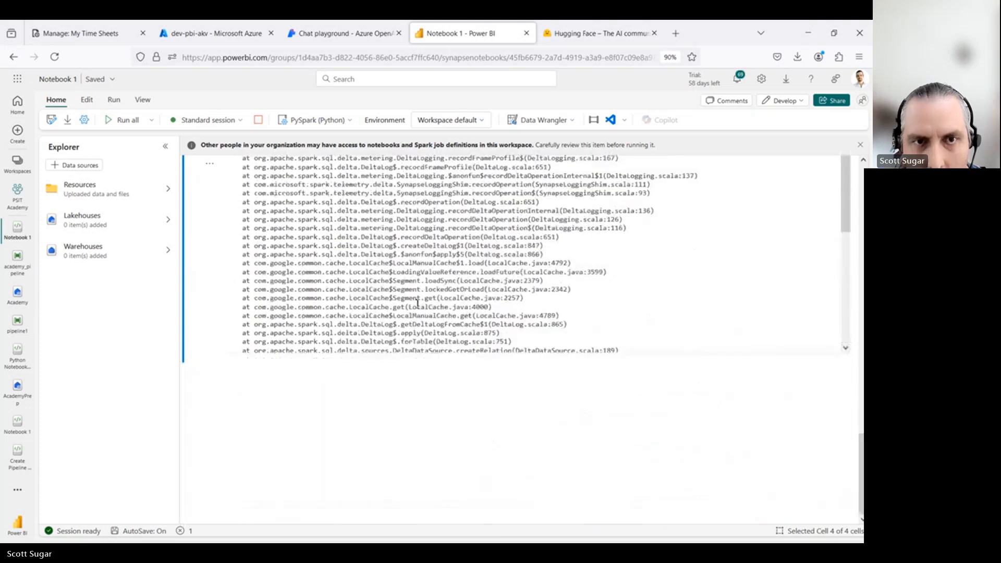
{"action": "scroll", "coordinate": [417, 302], "scroll_direction": "up", "scroll_amount": 6}
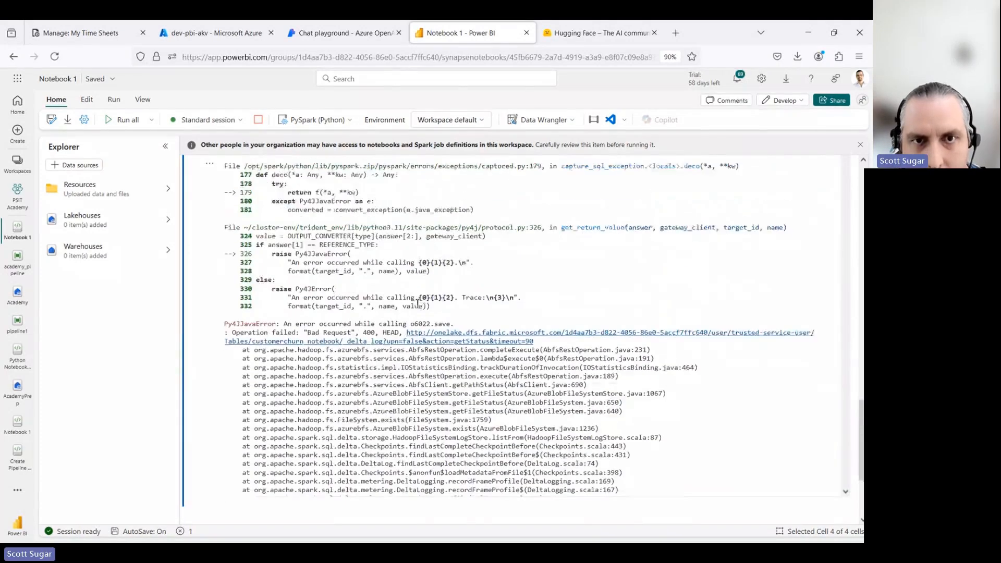
{"action": "scroll", "coordinate": [417, 303], "scroll_direction": "up", "scroll_amount": 10}
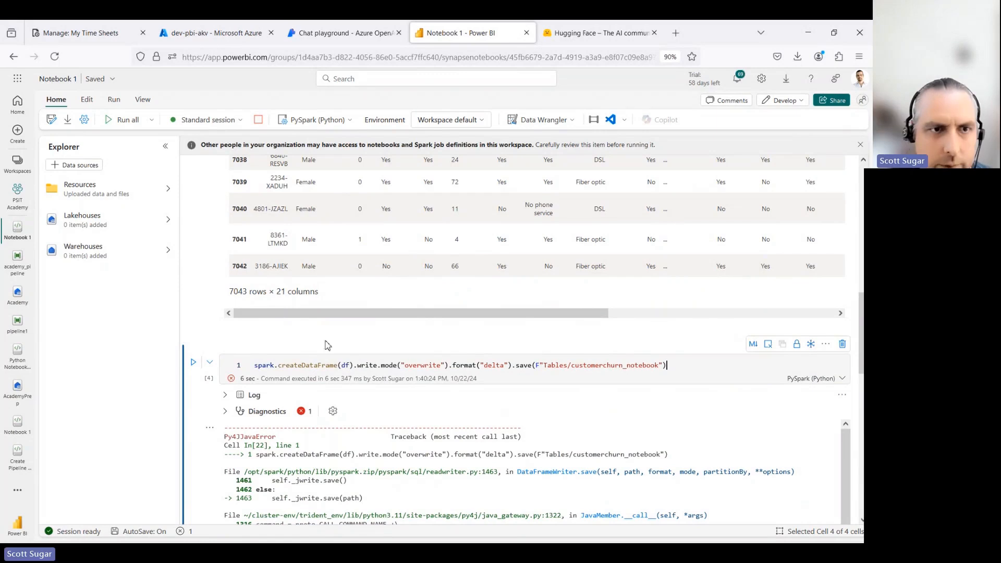
Attach the existing Academy lakehouse from PSIT Academy to the notebook, stopping the current session.
{"action": "left_click", "coordinate": [72, 230]}
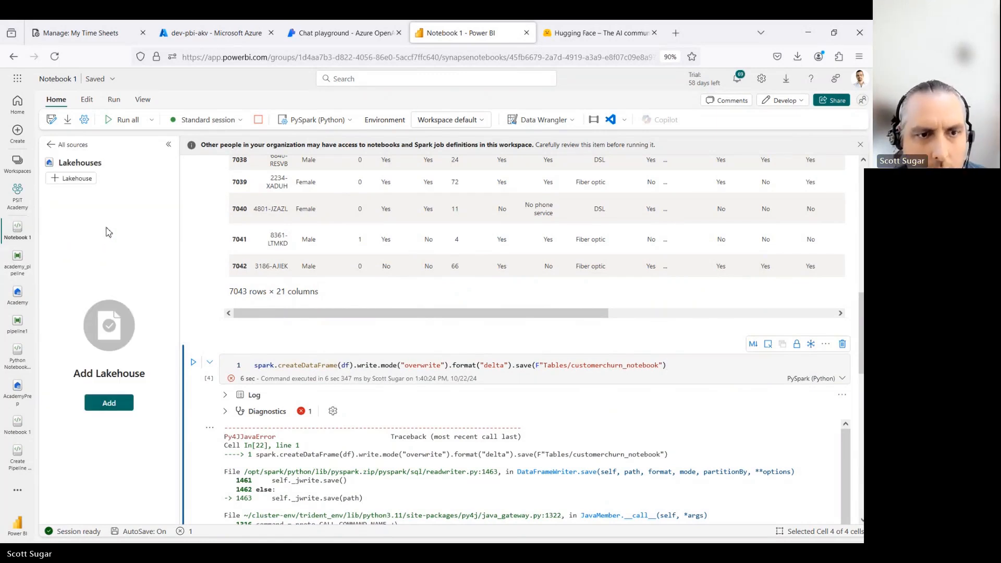
{"action": "left_click", "coordinate": [113, 405]}
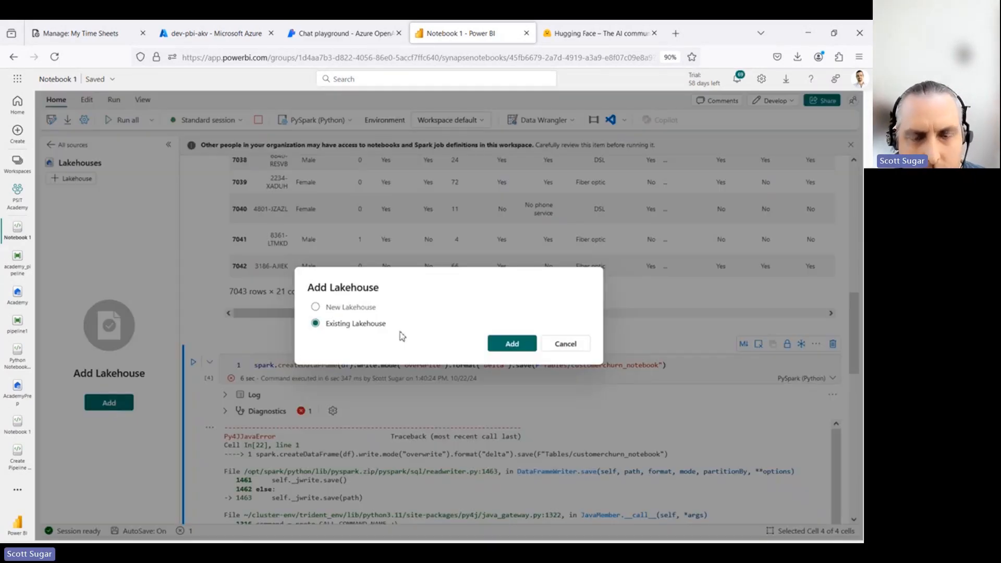
{"action": "left_click", "coordinate": [510, 344]}
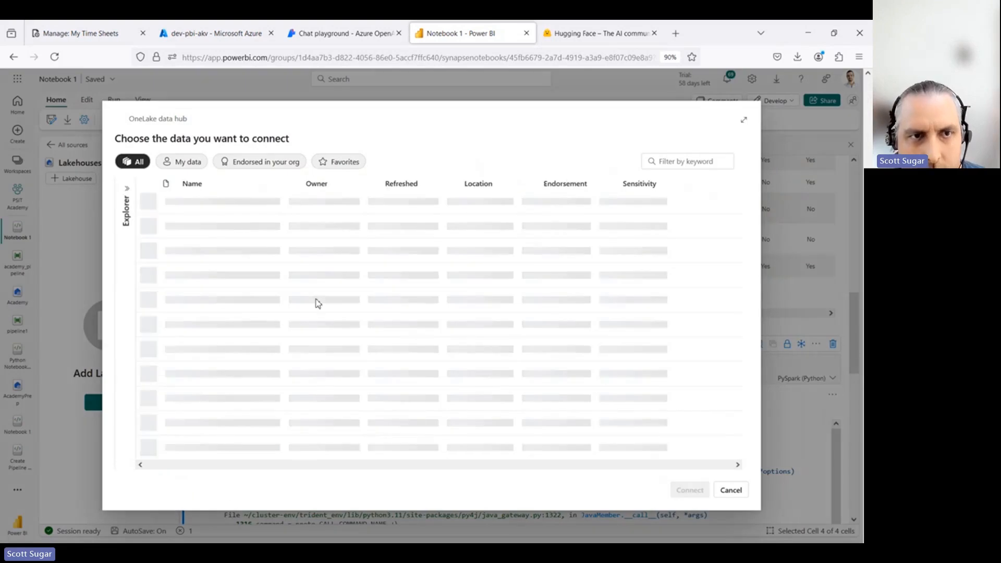
{"action": "left_click", "coordinate": [198, 205]}
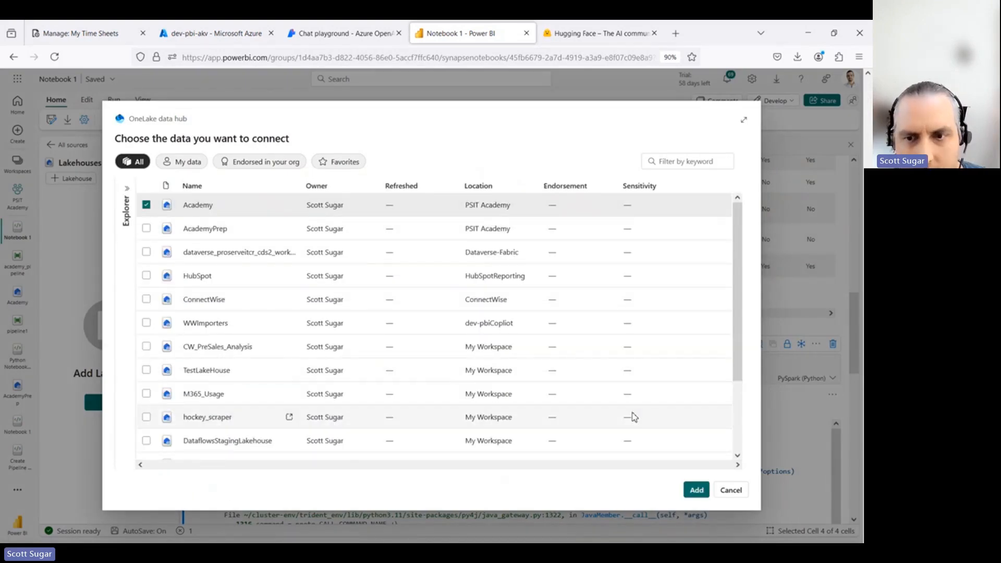
{"action": "left_click", "coordinate": [696, 490]}
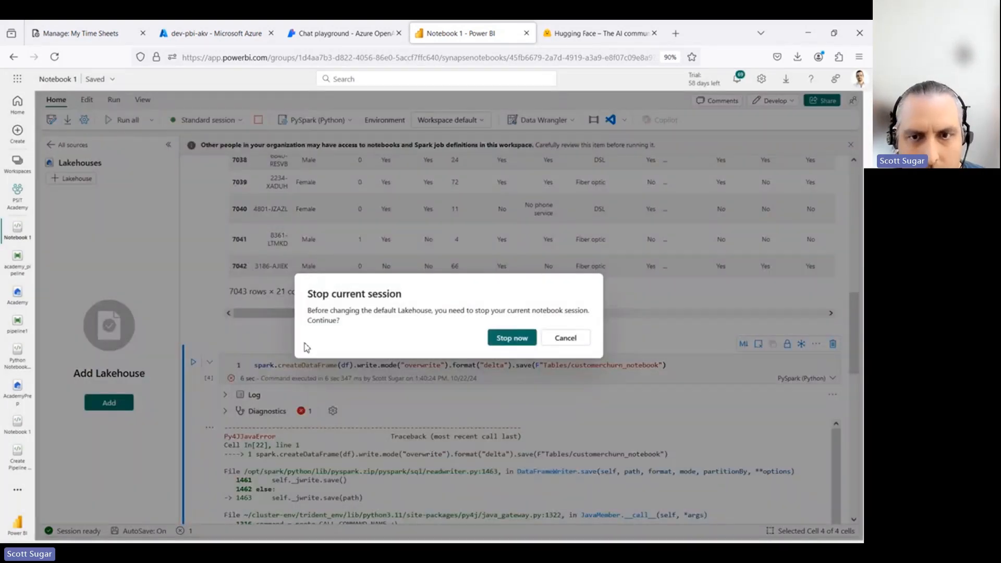
{"action": "left_click", "coordinate": [510, 339]}
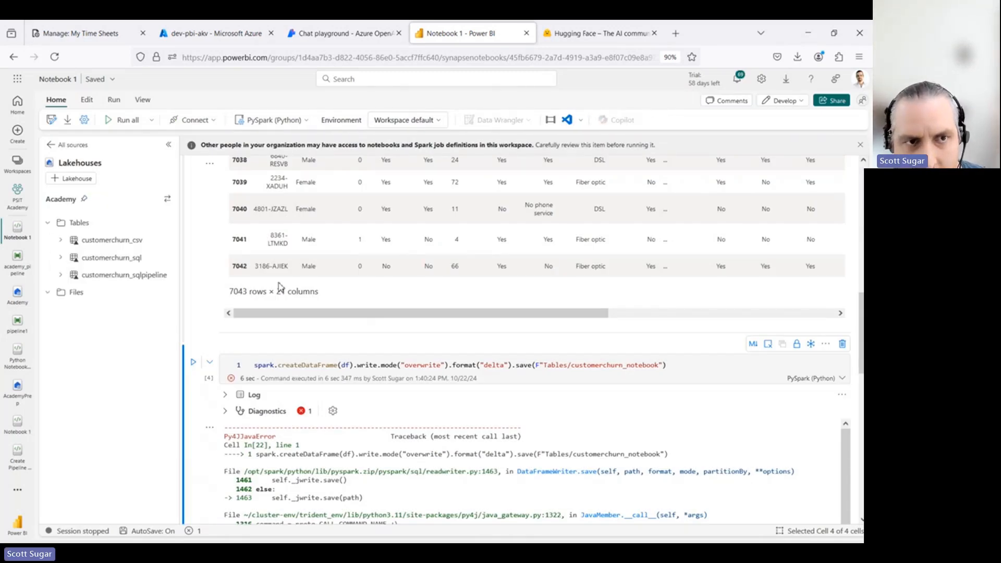
Rerun the %pip install -U -q datasets cell at the start of the notebook in a new session.
{"action": "scroll", "coordinate": [309, 243], "scroll_direction": "up", "scroll_amount": 2}
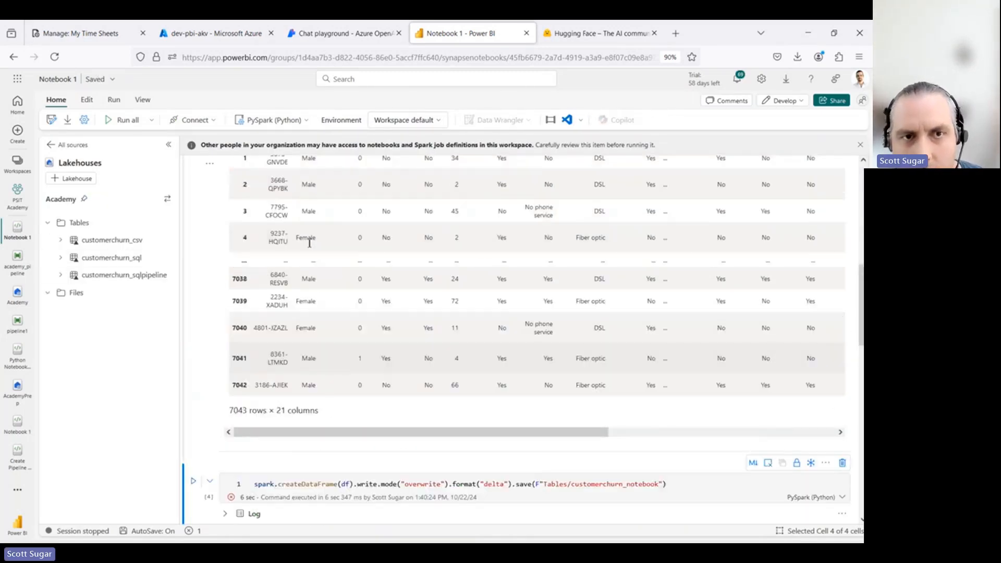
{"action": "scroll", "coordinate": [309, 243], "scroll_direction": "up", "scroll_amount": 6}
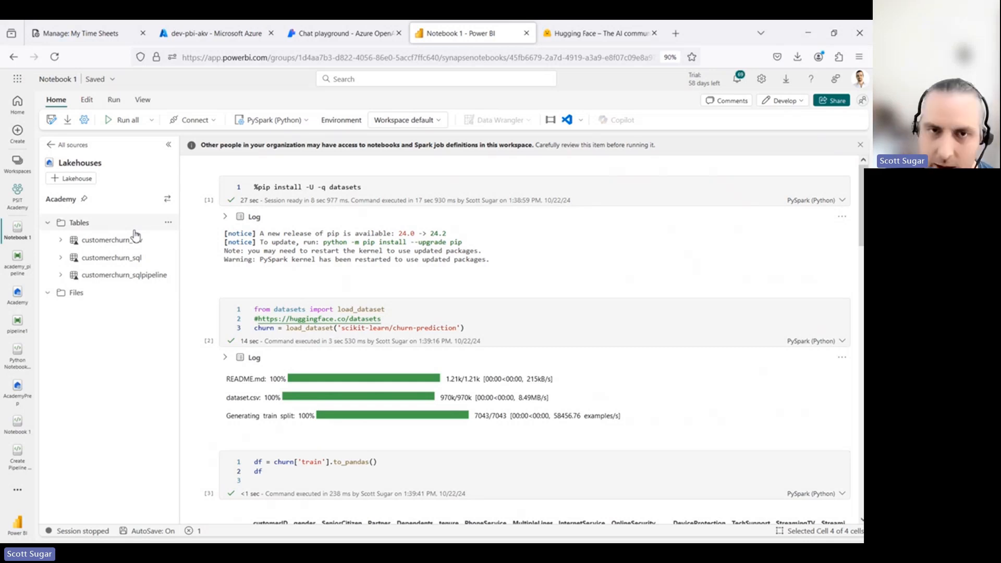
{"action": "left_click", "coordinate": [364, 187]}
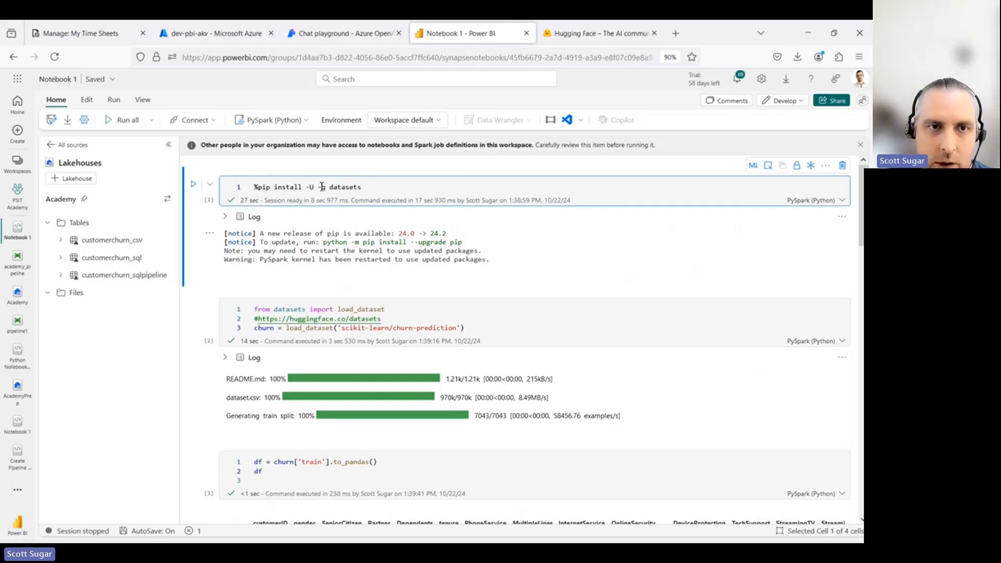
{"action": "left_click", "coordinate": [193, 183]}
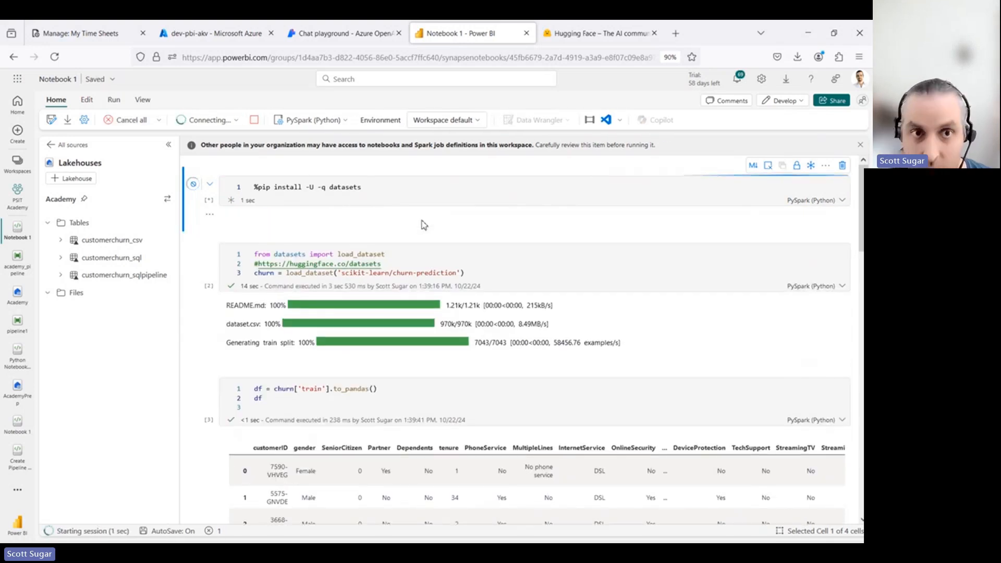
Rerun the cell that loads scikit-learn/churn-prediction and the cell that converts its train split to a pandas dataframe.
{"action": "mouse_move", "coordinate": [368, 233]}
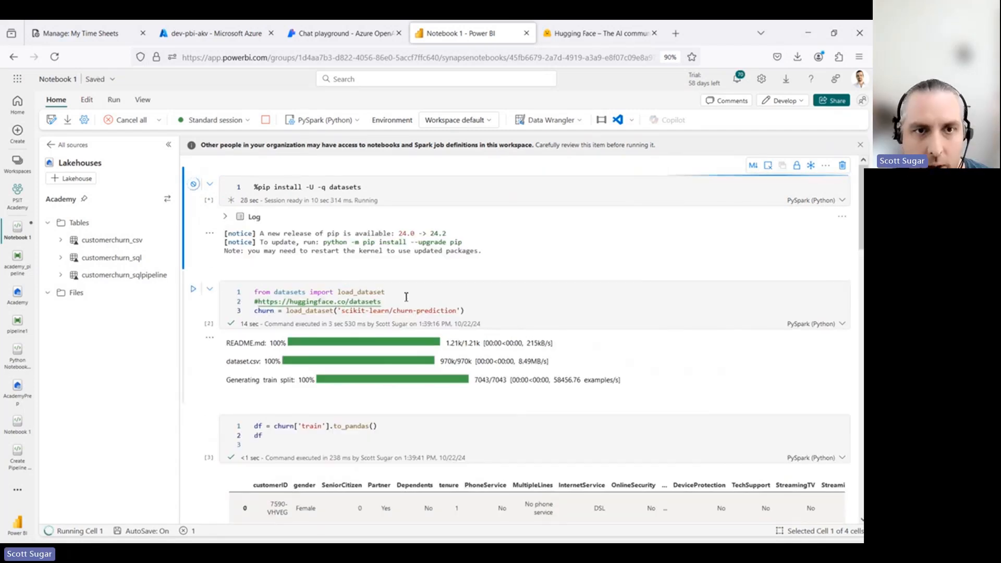
{"action": "left_click", "coordinate": [411, 305]}
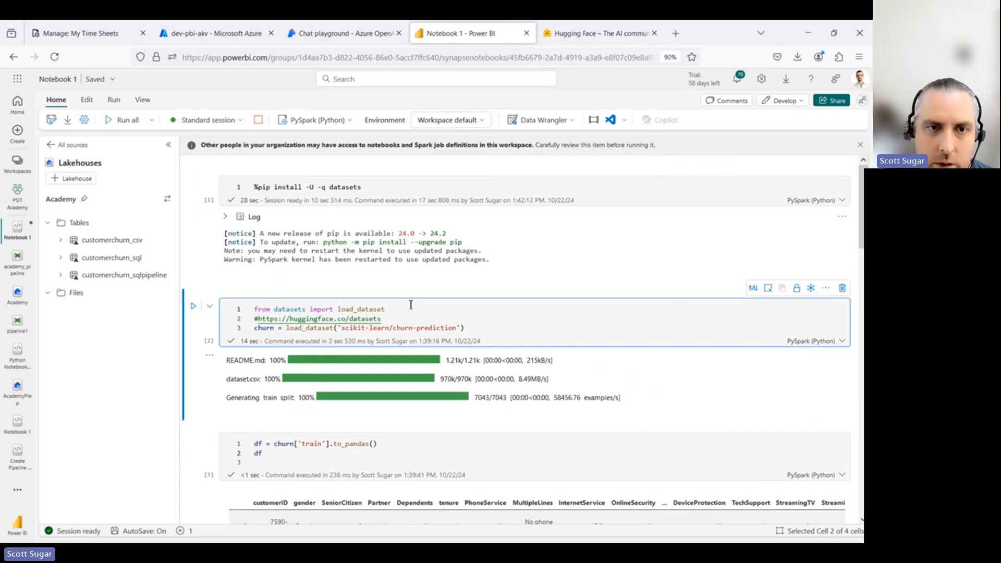
{"action": "key", "text": "ctrl+Return"}
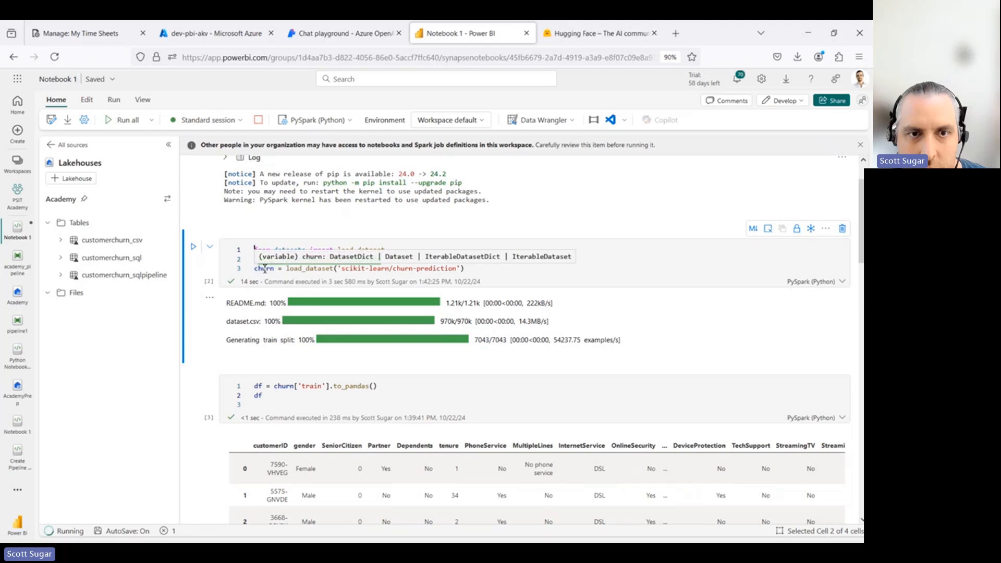
{"action": "left_click", "coordinate": [404, 391]}
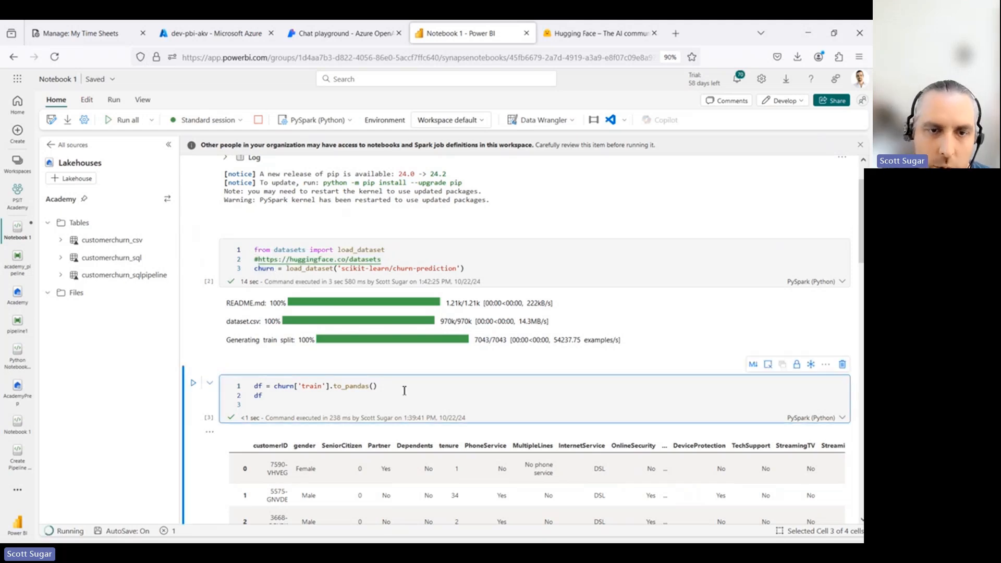
{"action": "key", "text": "ctrl+Return"}
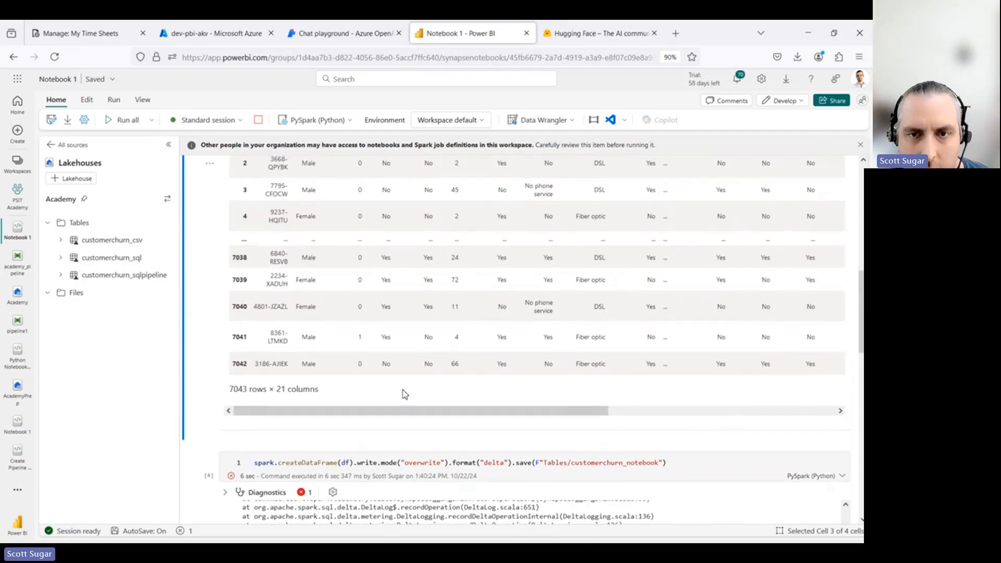
Rerun the cell that writes the dataframe in delta format to Tables/customerchurn_notebook.
{"action": "scroll", "coordinate": [404, 391], "scroll_direction": "down", "scroll_amount": 3}
{"action": "left_click", "coordinate": [399, 332]}
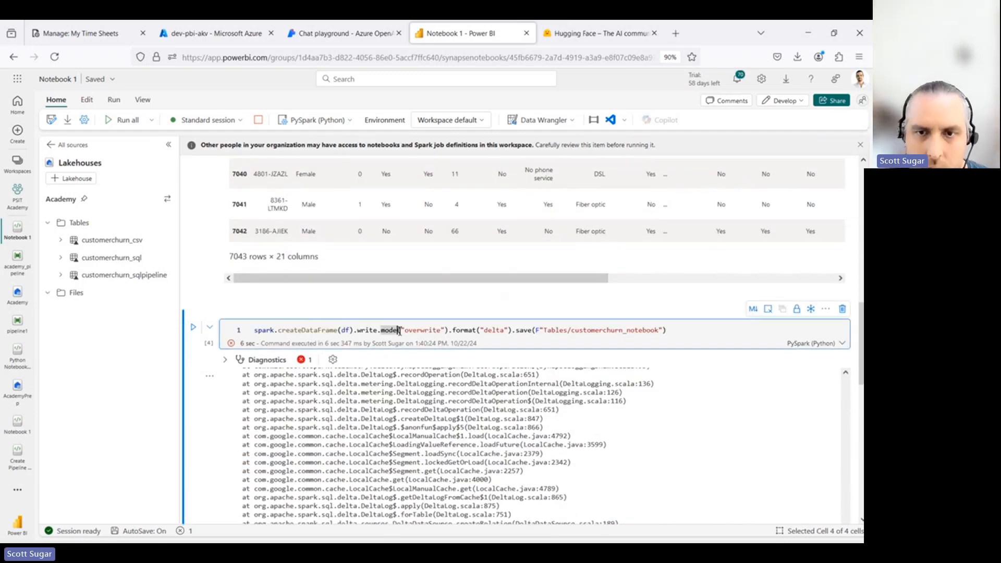
{"action": "key", "text": "End"}
{"action": "key", "text": "ctrl+Return"}
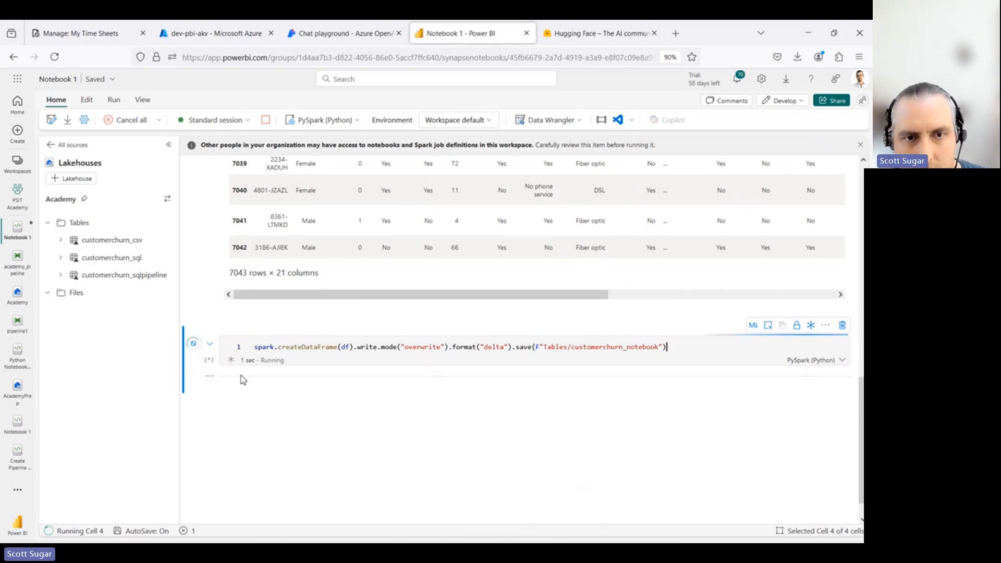
{"action": "scroll", "coordinate": [204, 366], "scroll_direction": "down", "scroll_amount": 1}
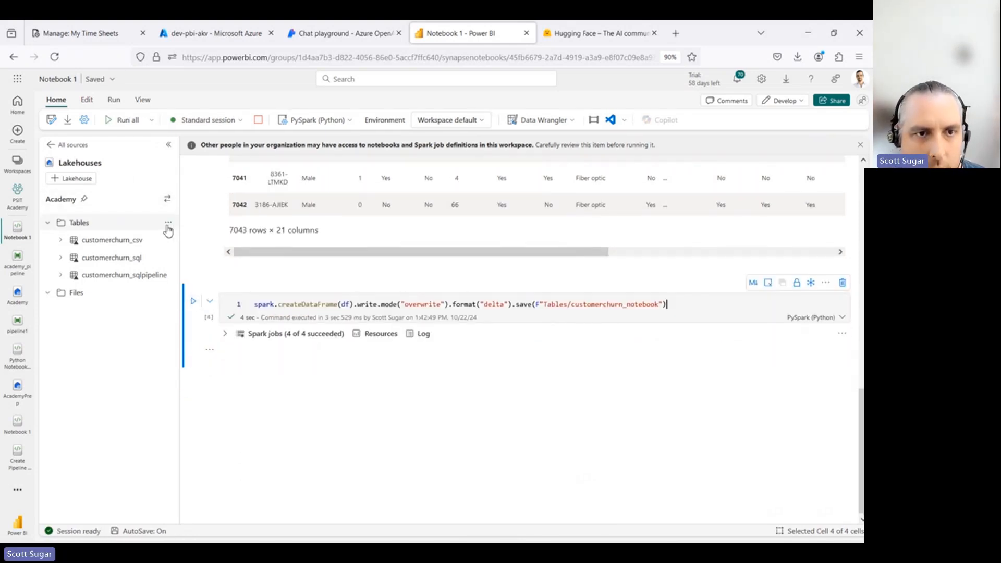
Refresh the Academy tables in the notebook's lakehouse explorer and check customerchurn_notebook against the save path in the code.
{"action": "left_click", "coordinate": [168, 229]}
{"action": "left_click", "coordinate": [183, 239]}
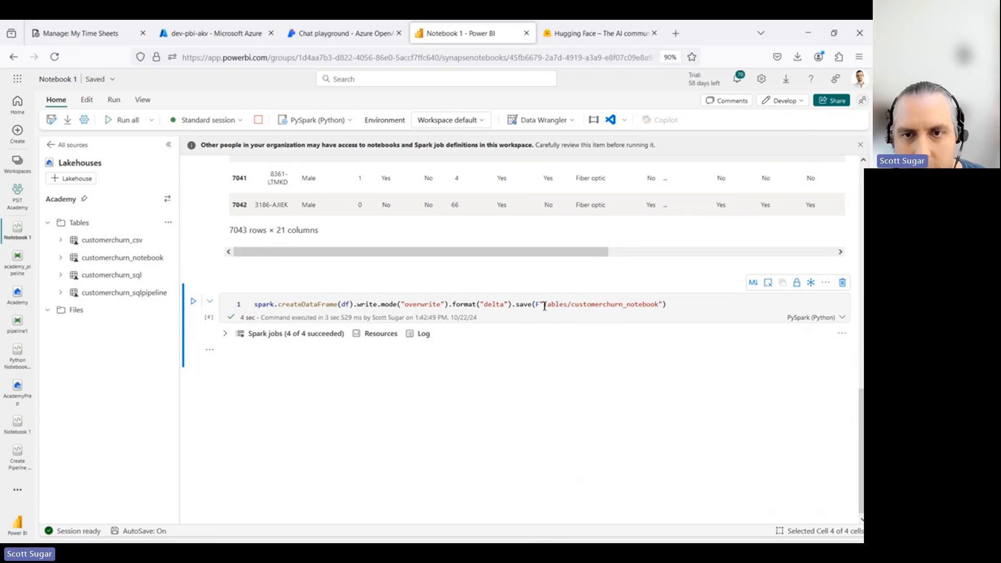
{"action": "left_click_drag", "start_coordinate": [545, 307], "coordinate": [656, 305]}
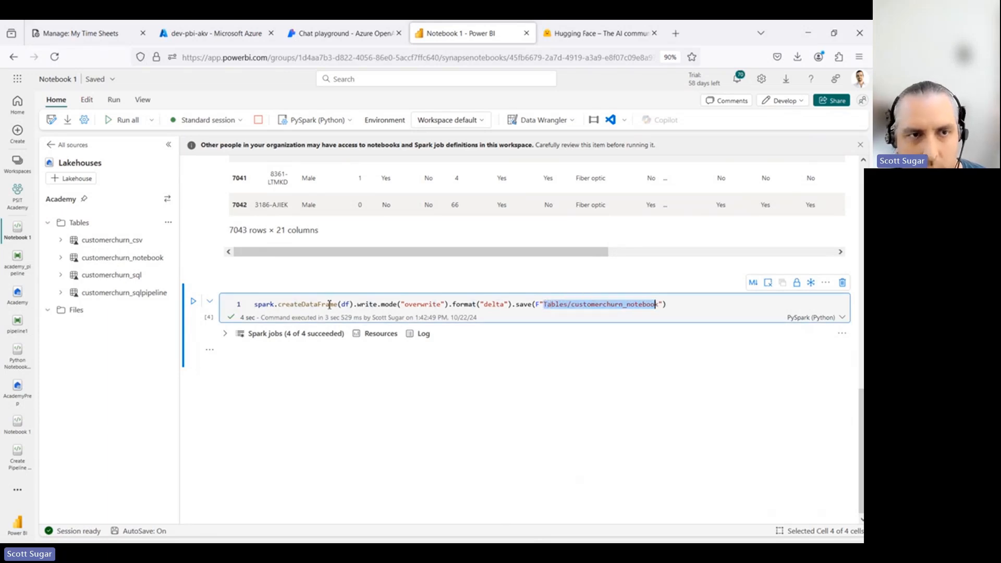
{"action": "left_click", "coordinate": [112, 265]}
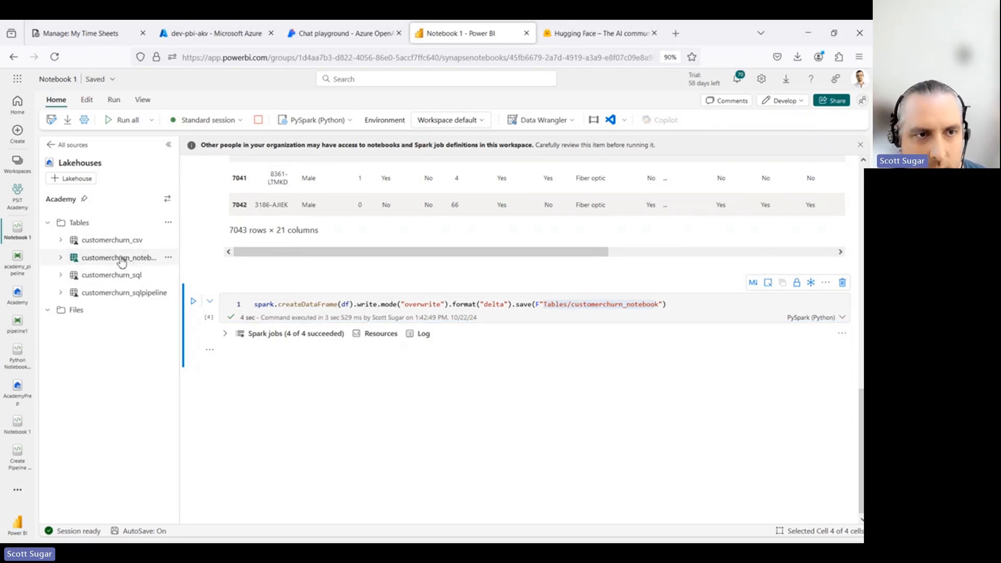
Open the Academy lakehouse from the PSIT Academy workspace, refresh its tables and preview customerchurn_notebook.
{"action": "left_click", "coordinate": [17, 197]}
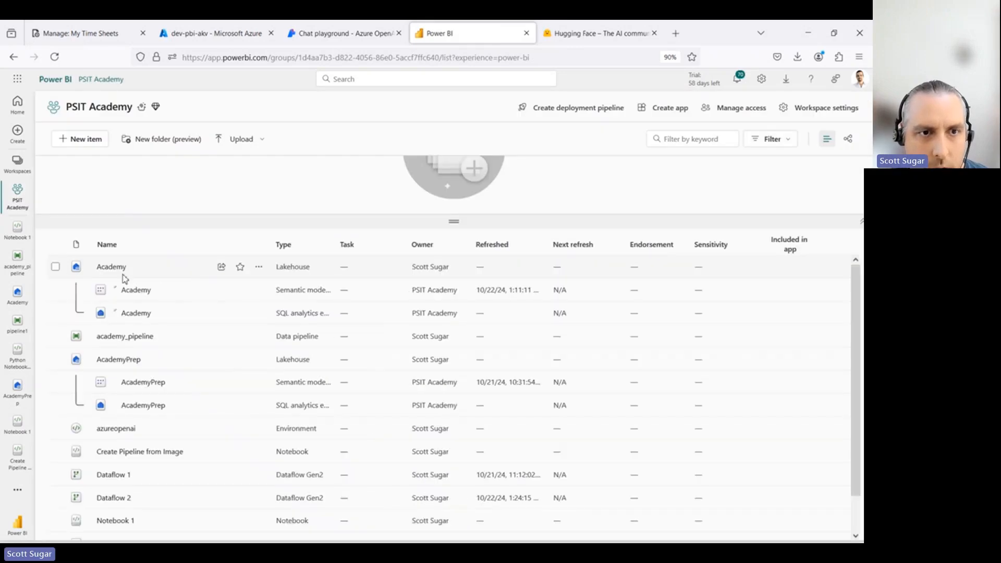
{"action": "left_click", "coordinate": [112, 272]}
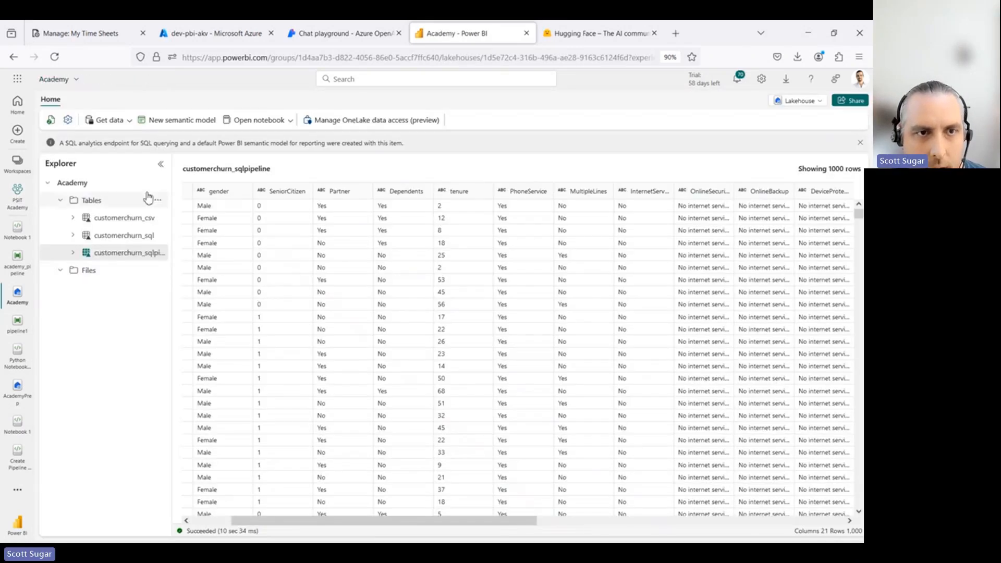
{"action": "left_click", "coordinate": [158, 199]}
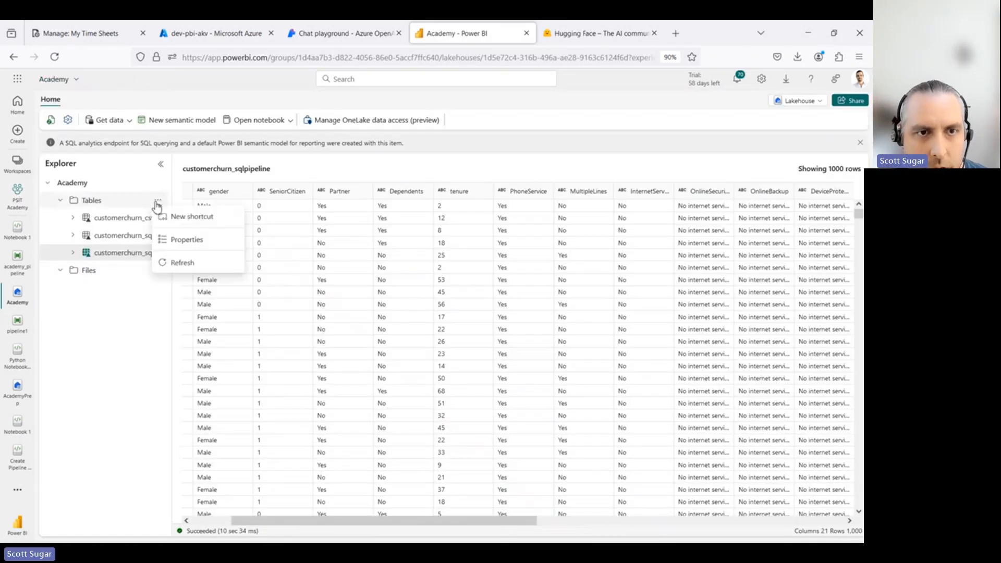
{"action": "left_click", "coordinate": [183, 263]}
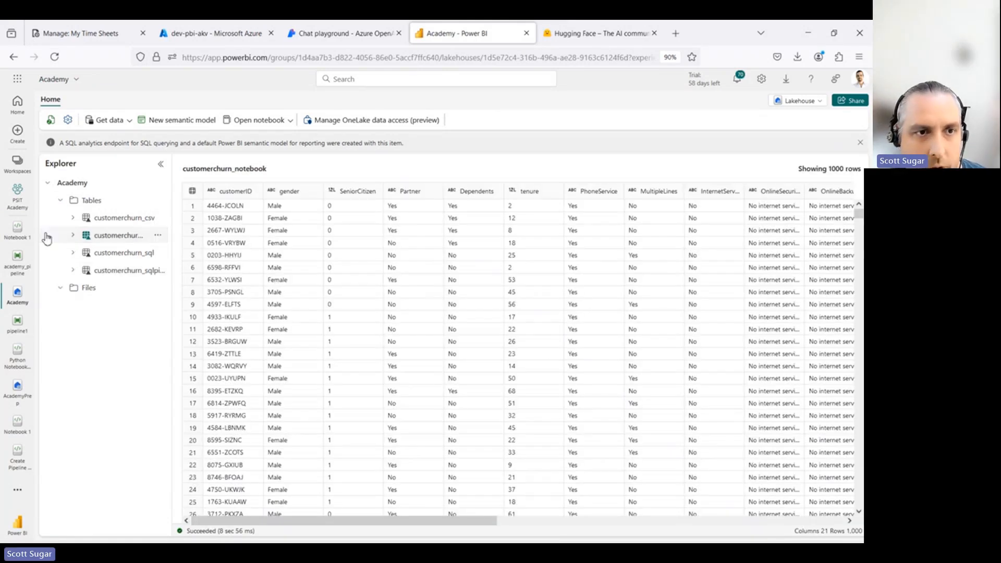
Open Academy's SQL analytics endpoint, widen the explorer, and run select * from customerchurn_csv in a new SQL query.
{"action": "left_click", "coordinate": [17, 197]}
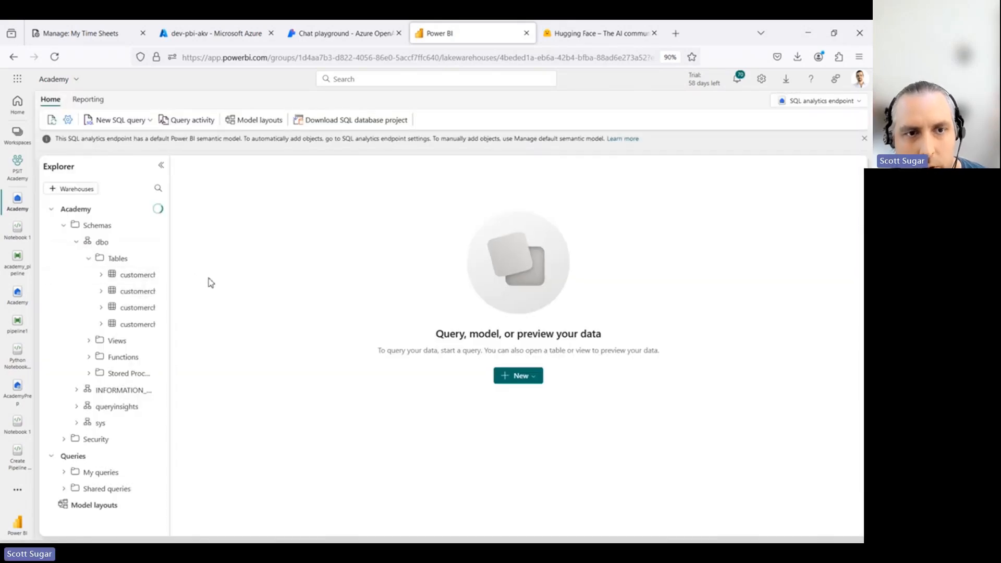
{"action": "left_click_drag", "start_coordinate": [170, 275], "coordinate": [239, 272]}
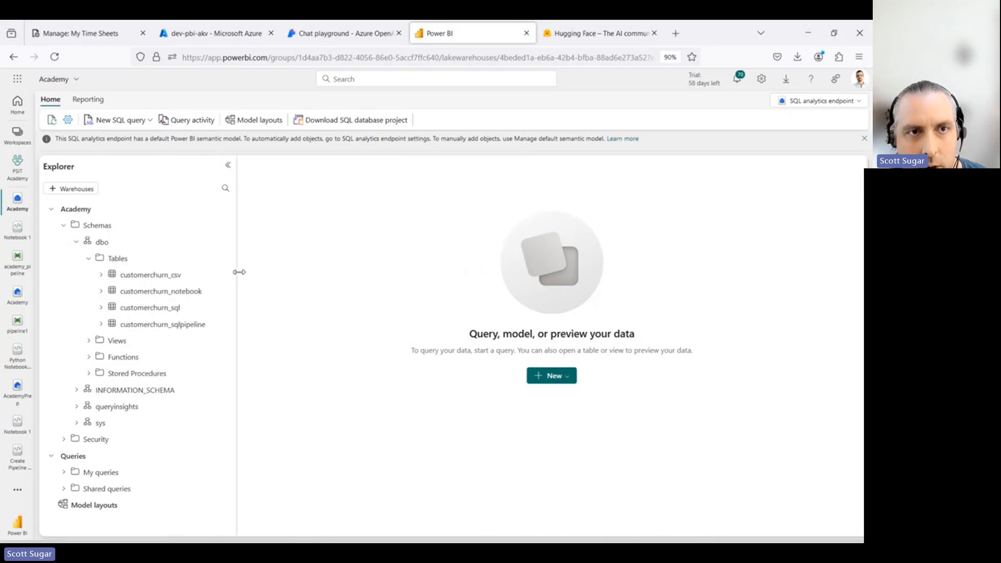
{"action": "left_click", "coordinate": [117, 120]}
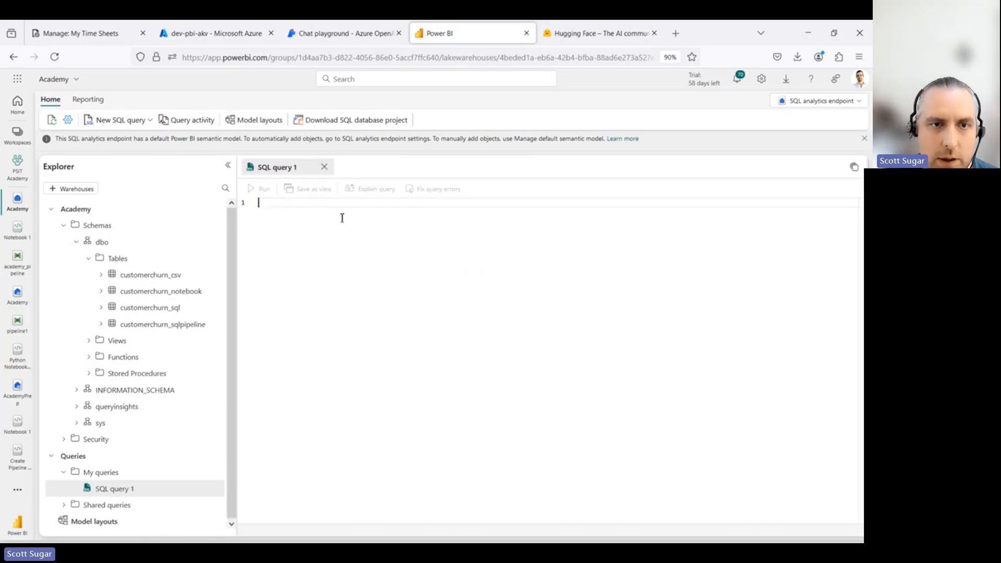
{"action": "type", "text": "select "}
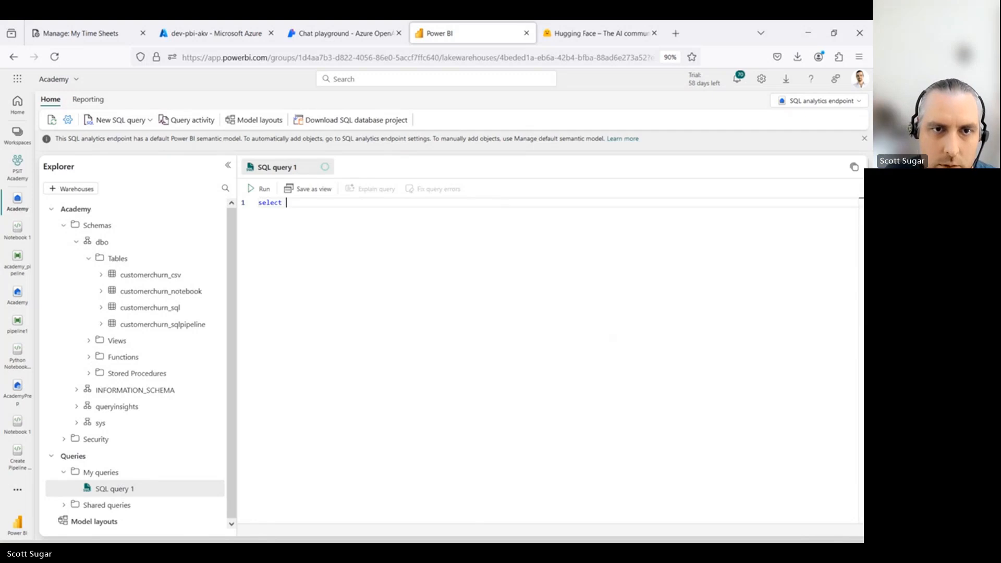
{"action": "type", "text": "* "}
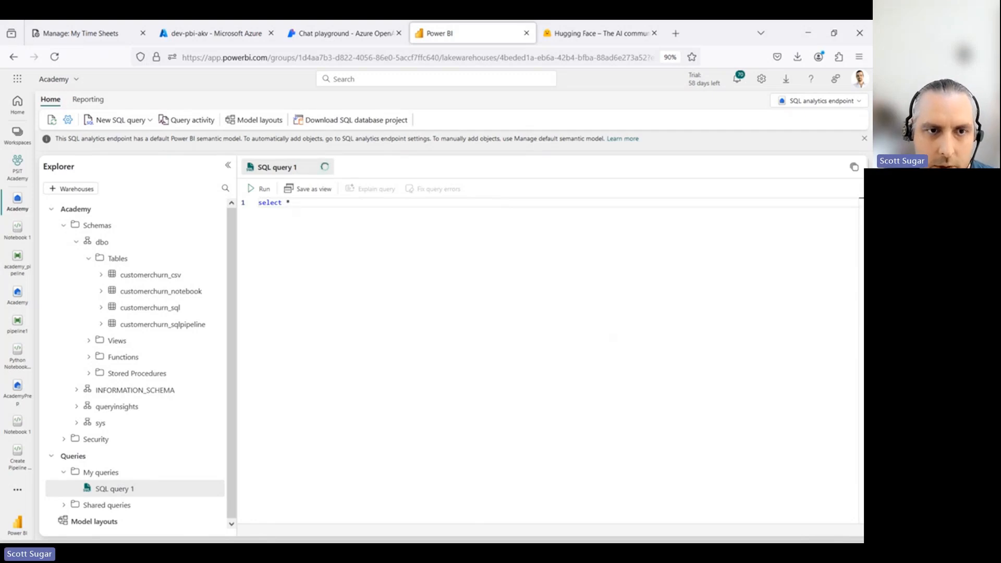
{"action": "type", "text": "from customerchurn_csv"}
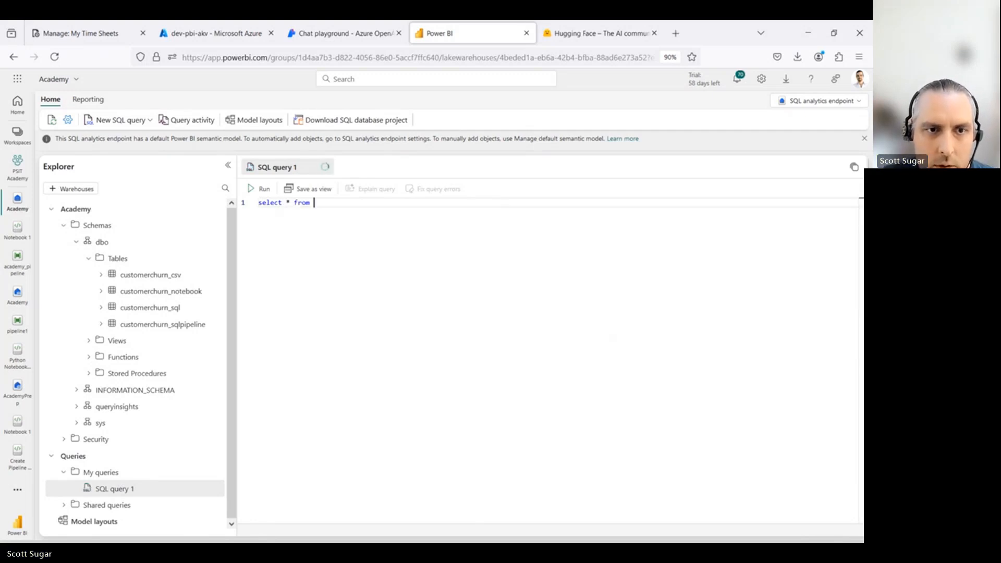
{"action": "key", "text": "ctrl+Return"}
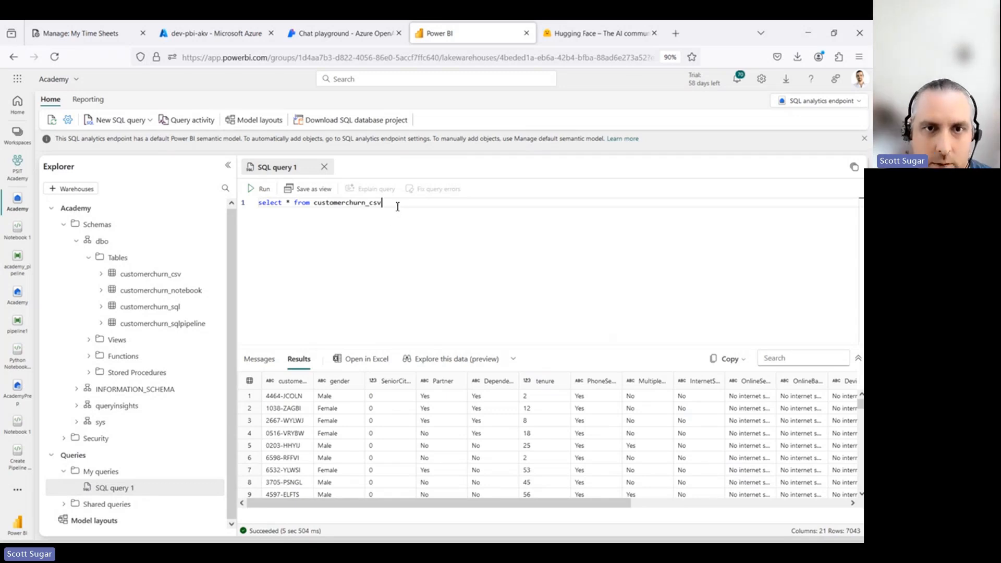
Extend the query with UNION ALL and select * from customerchurn_notebook, and run it.
{"action": "key", "text": "Return"}
{"action": "type", "text": "UNIO"}
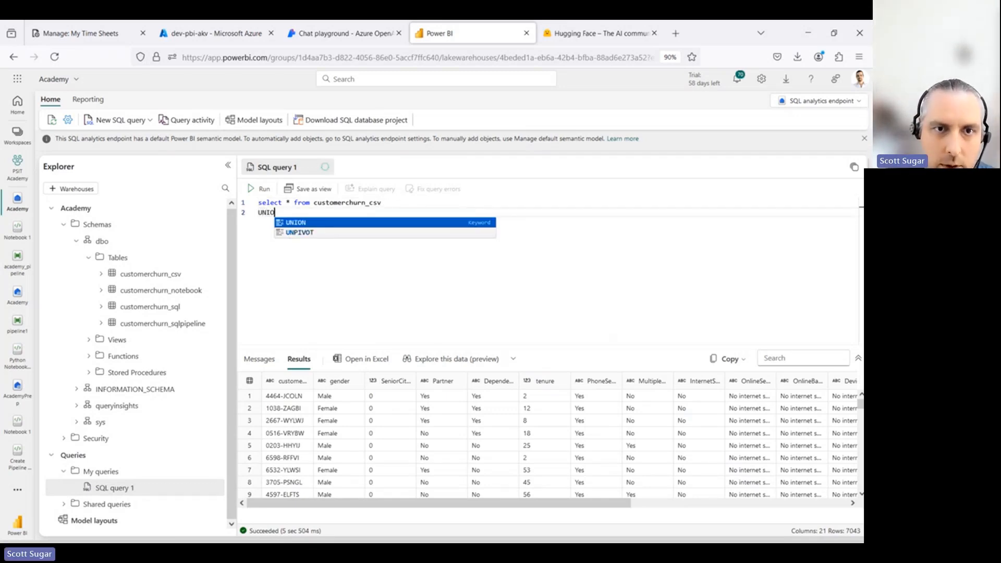
{"action": "type", "text": "N ALL"}
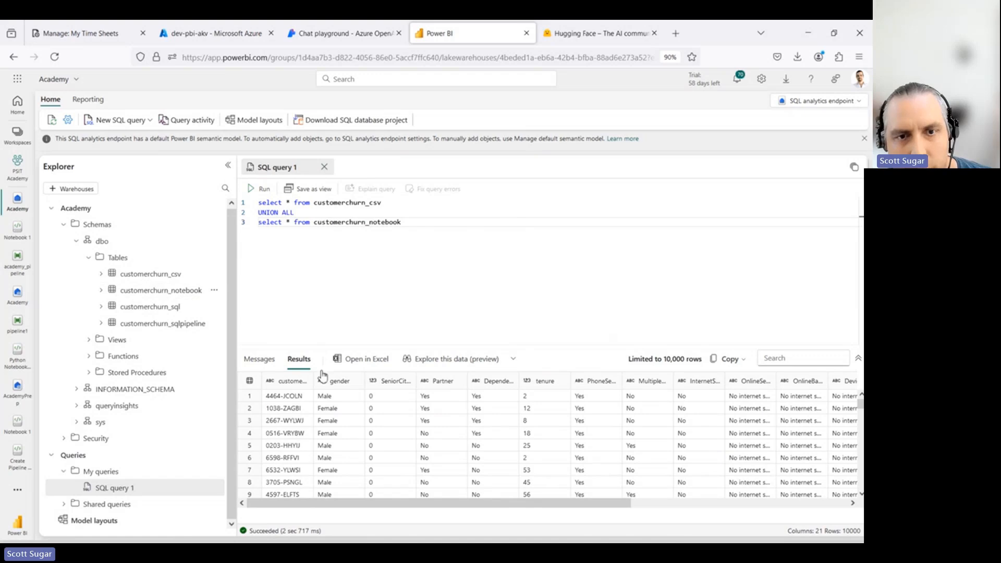